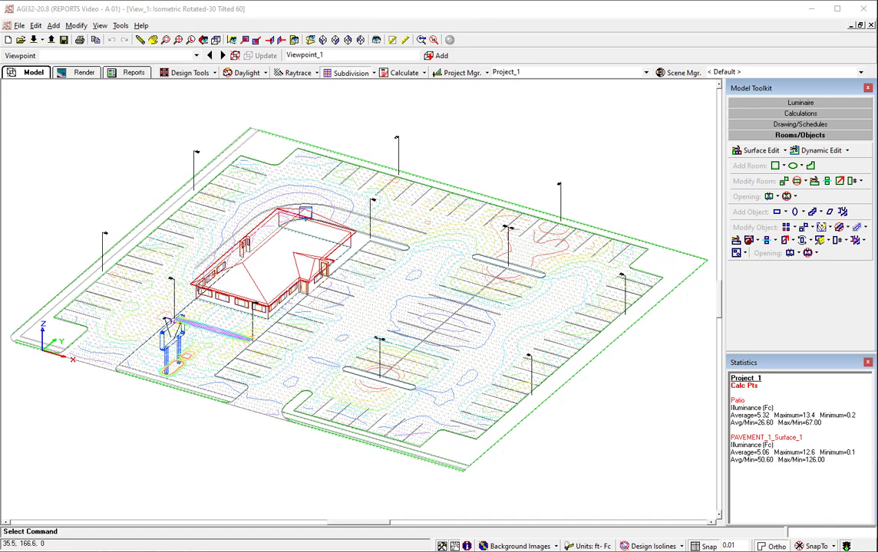
- Show the PLAN - Pseudo Illuminance (05) viewpoint in the rendering and review the list of saved render viewpoints
click(70, 71)
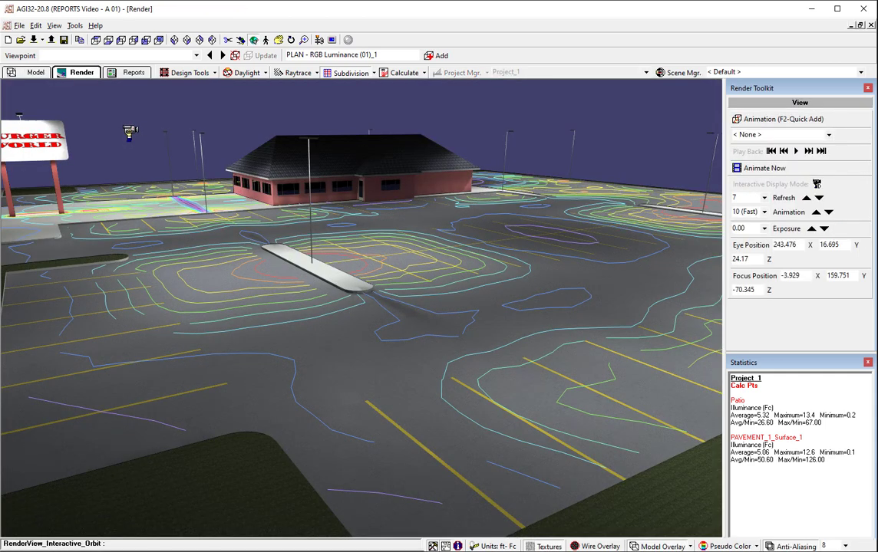
click(181, 55)
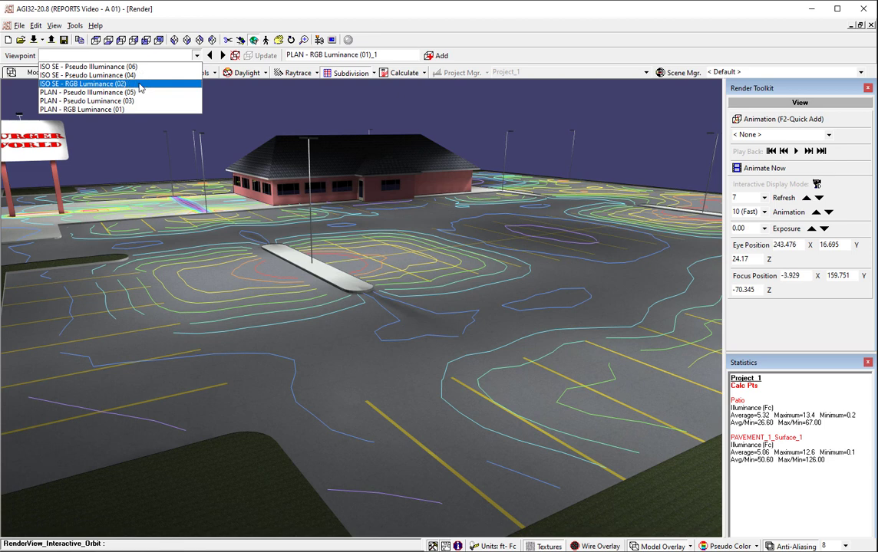
click(391, 115)
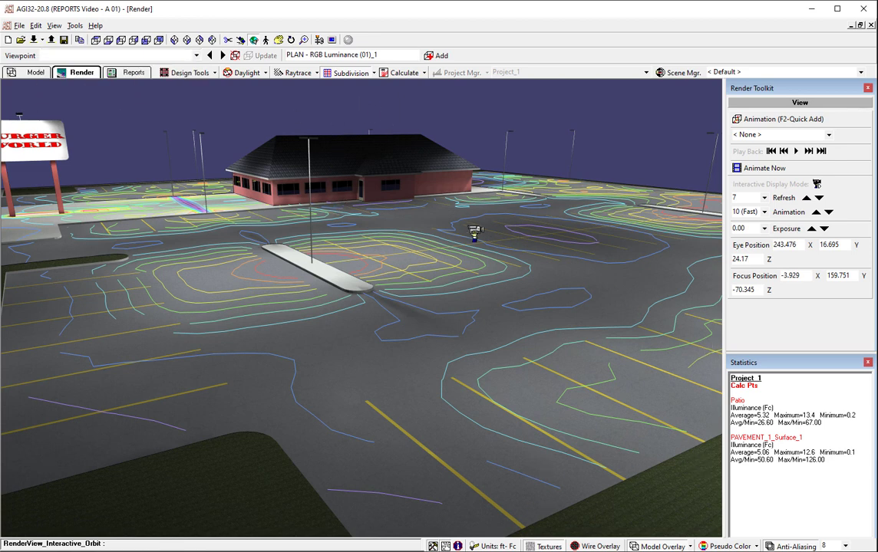
click(197, 55)
click(165, 102)
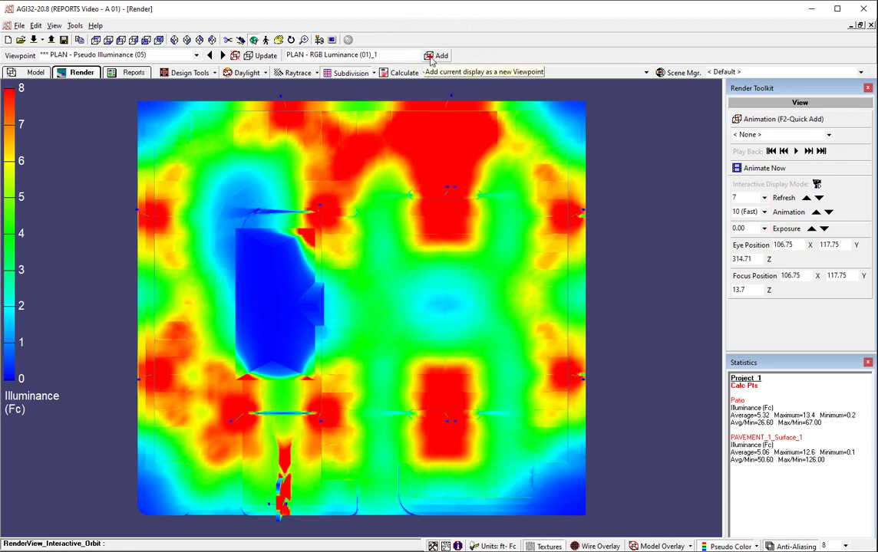
click(193, 57)
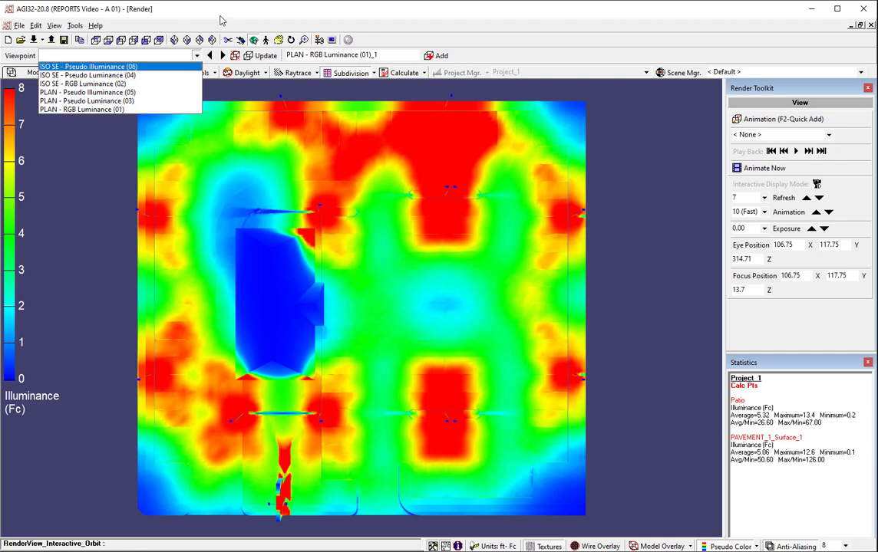
click(280, 19)
- Create a one-page custom report on Letter (8.5 x 11 inches) paper with Landscape orientation
click(134, 77)
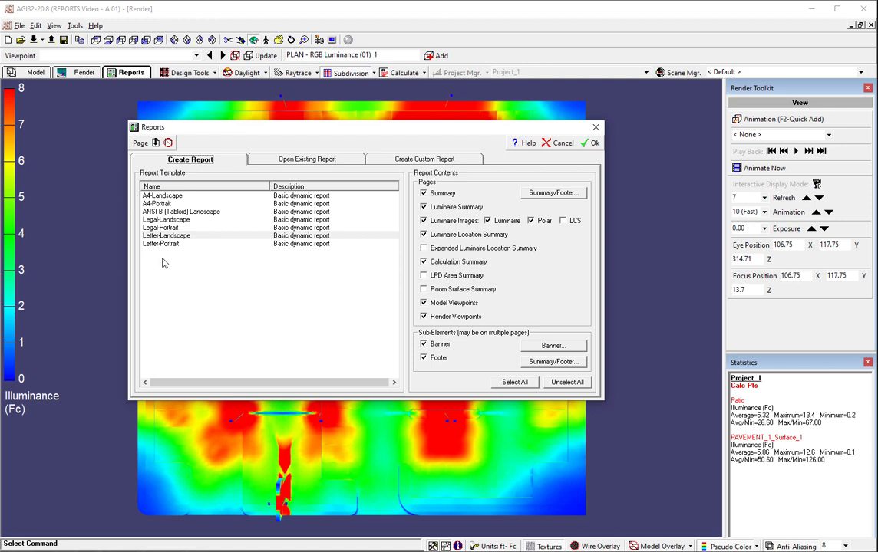
click(412, 160)
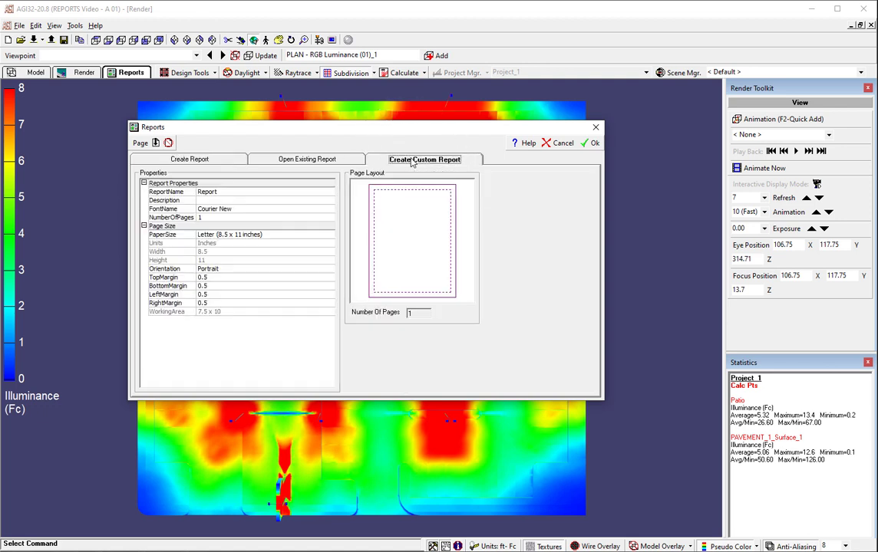
click(260, 271)
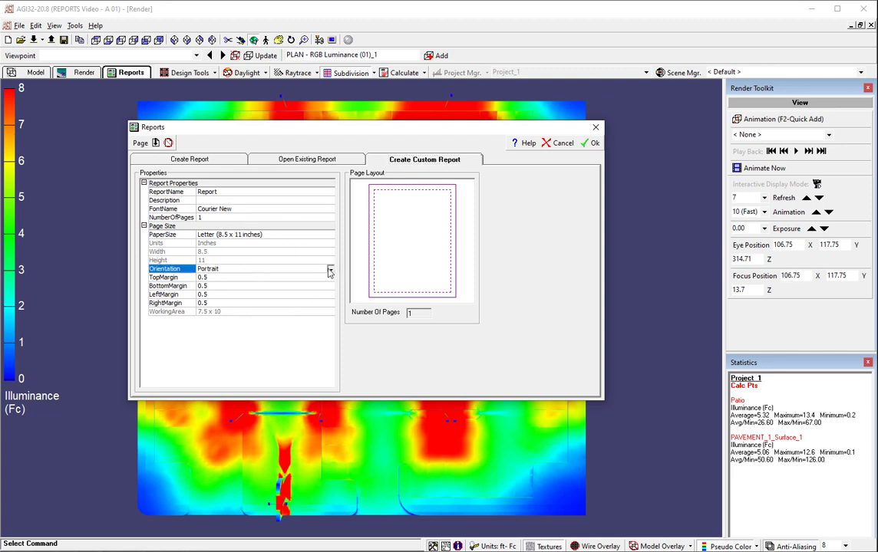
click(329, 271)
click(300, 286)
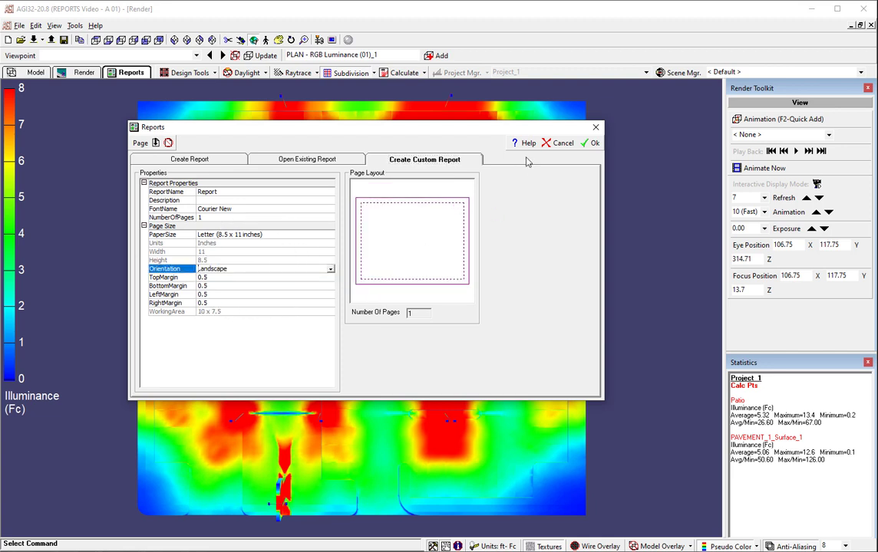
click(592, 145)
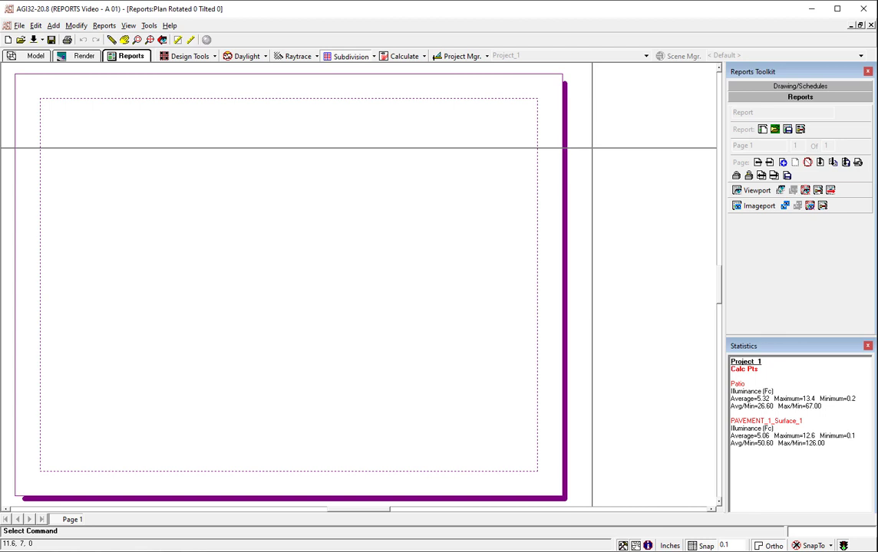
- Start a new imageport on the report page using the render image ISO SE - RGB Luminance (02)
click(759, 207)
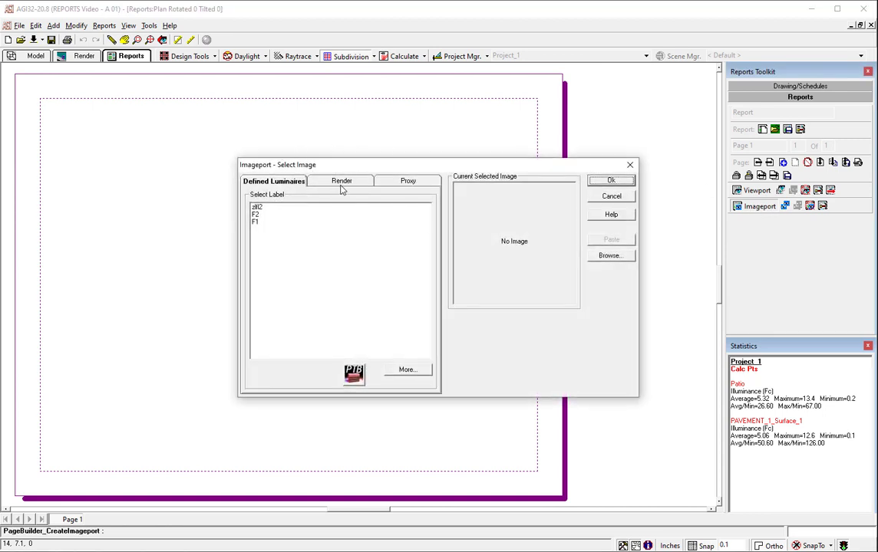
click(342, 182)
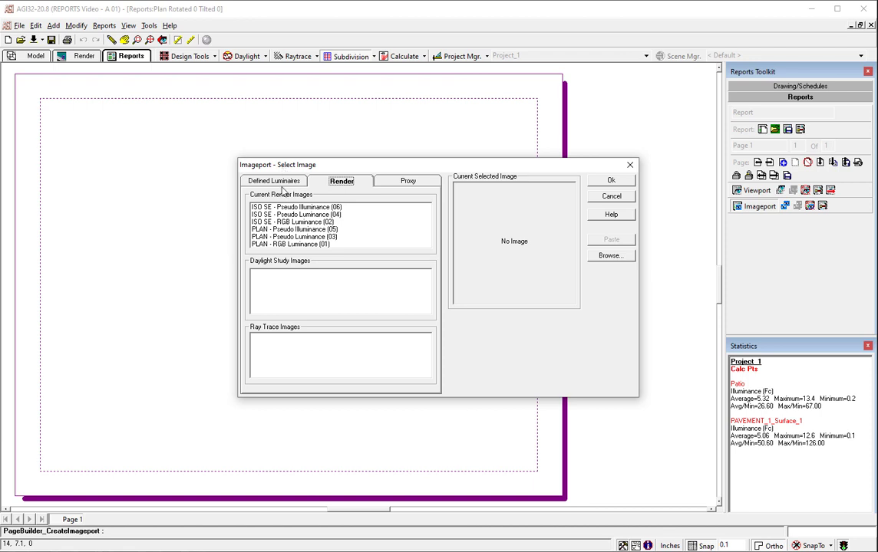
click(283, 183)
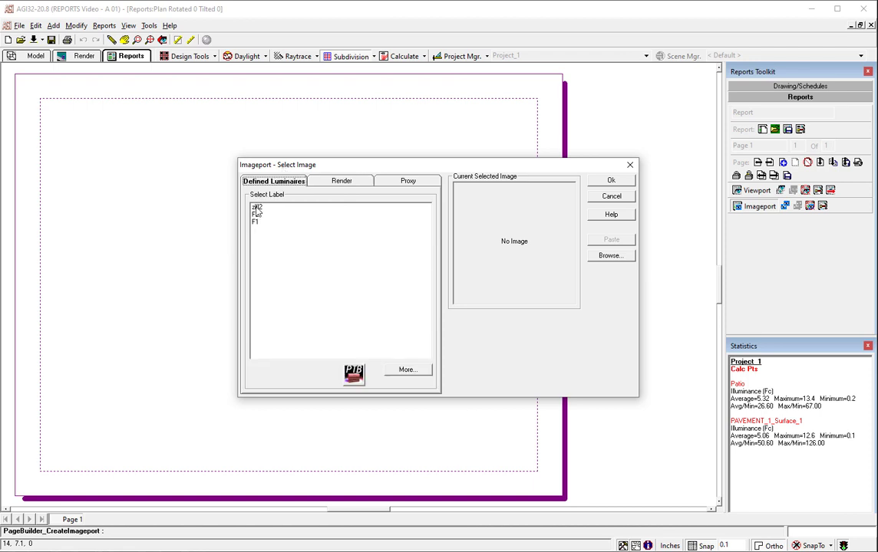
click(335, 185)
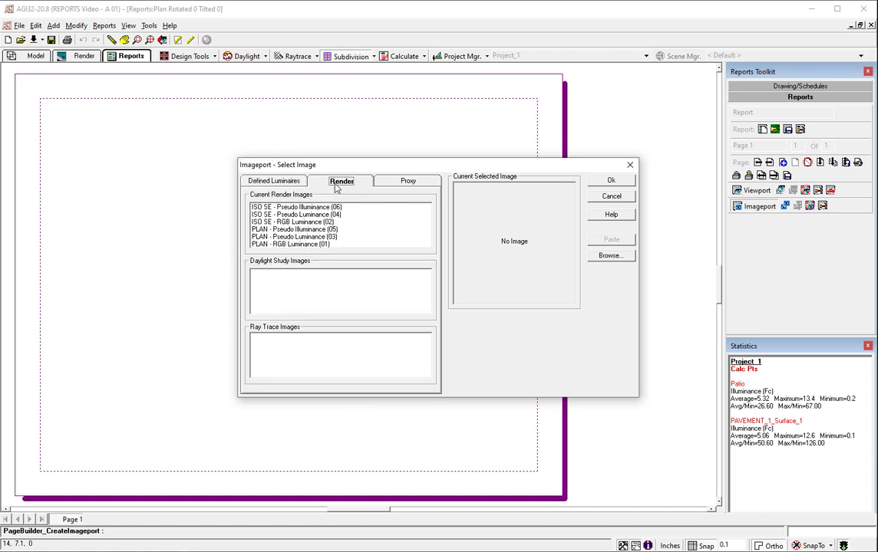
click(280, 250)
click(279, 228)
click(292, 223)
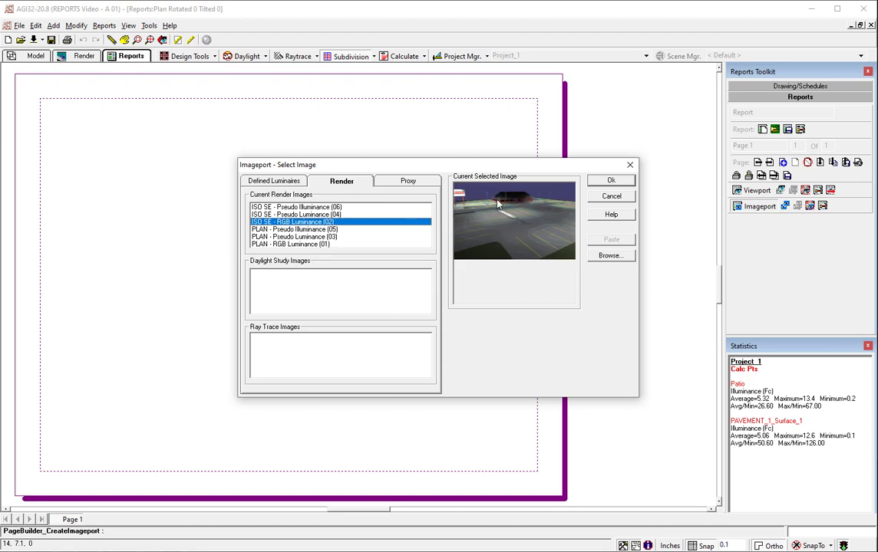
click(611, 181)
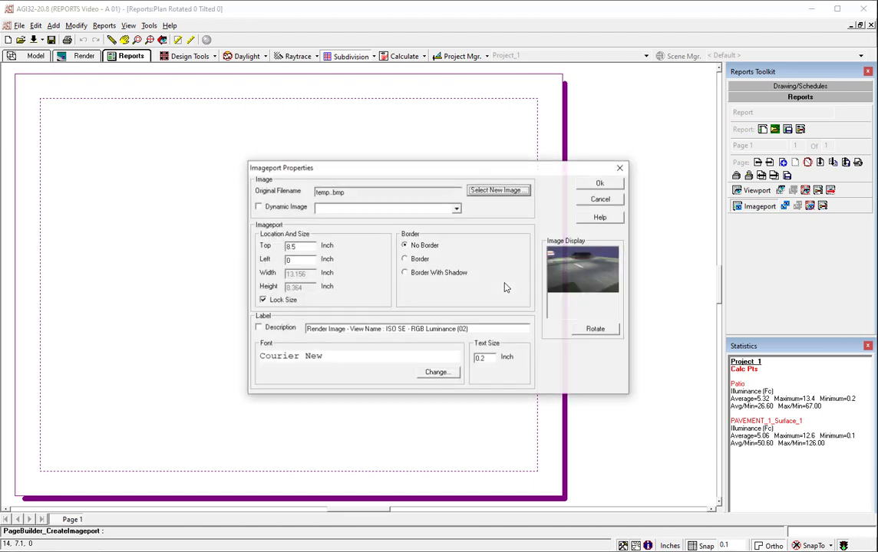
- Unlock the imageport's size and place it on the page without a border
click(261, 301)
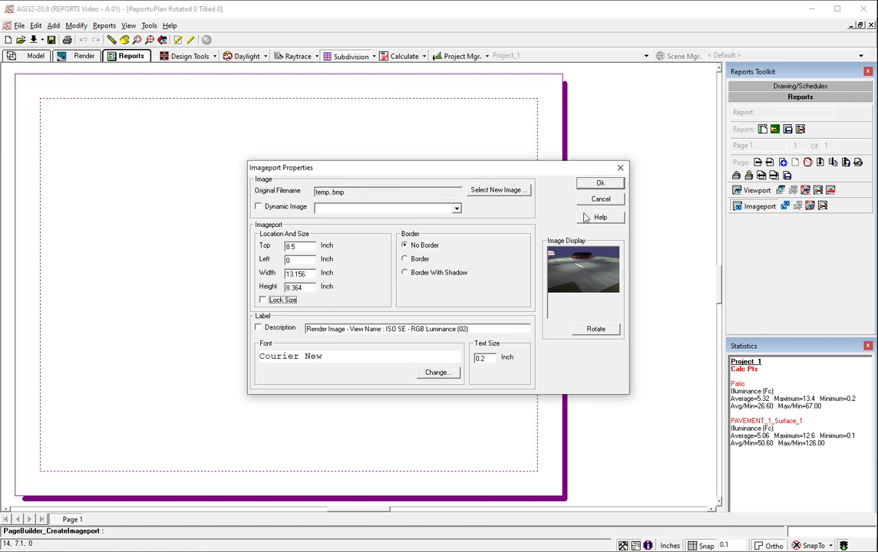
key(Tab)
click(606, 185)
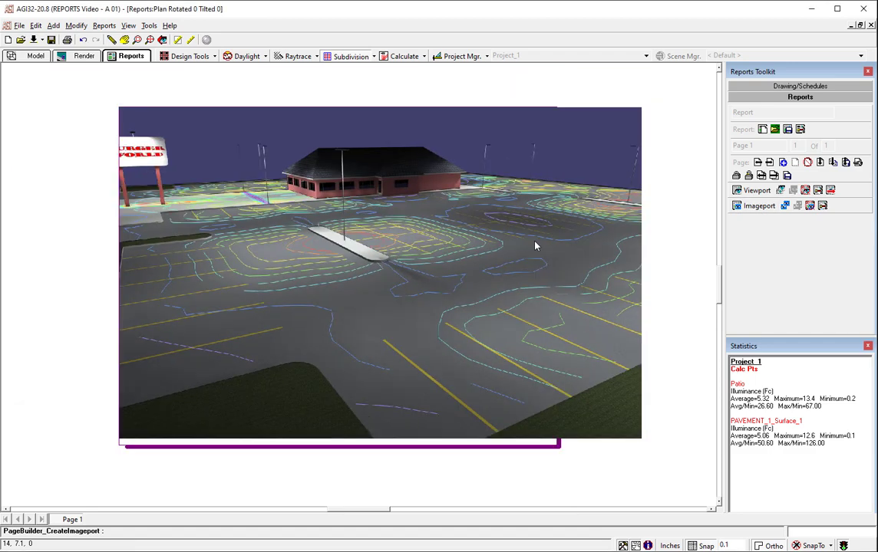
- Shrink the rendered image on the report page and position it inside the dashed page margins
drag(637, 306, 499, 309)
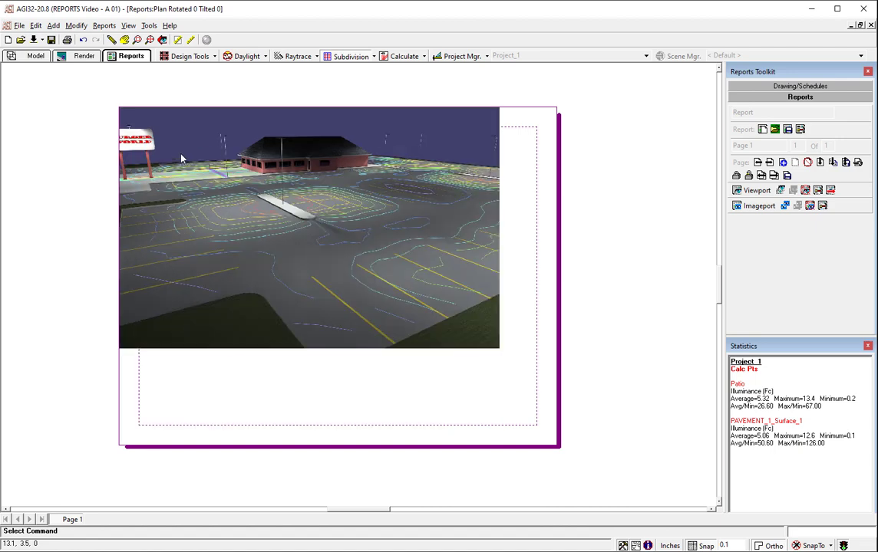
drag(182, 159, 214, 206)
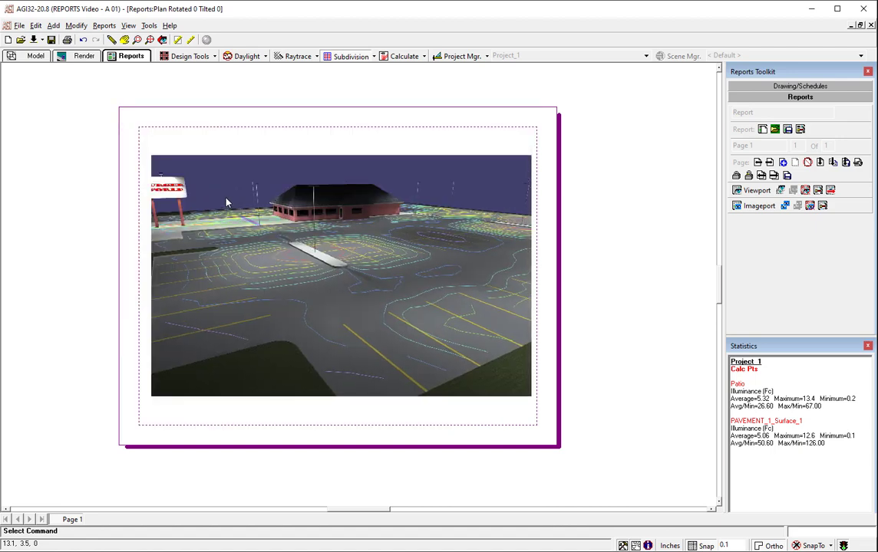
drag(213, 186, 201, 166)
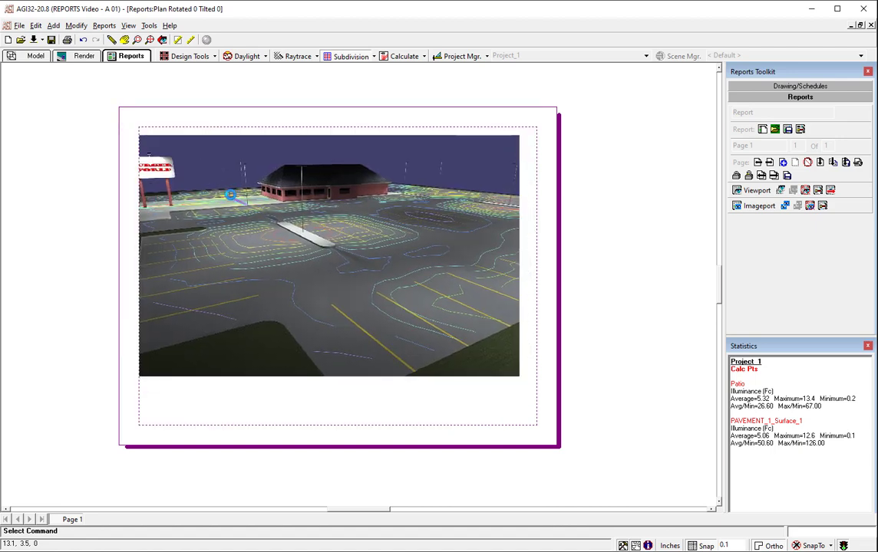
drag(518, 351, 522, 353)
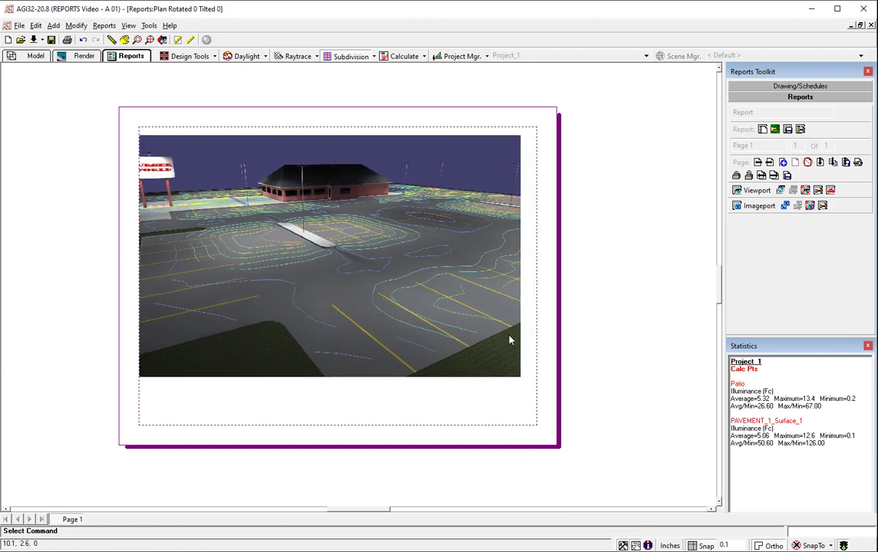
drag(396, 291, 406, 296)
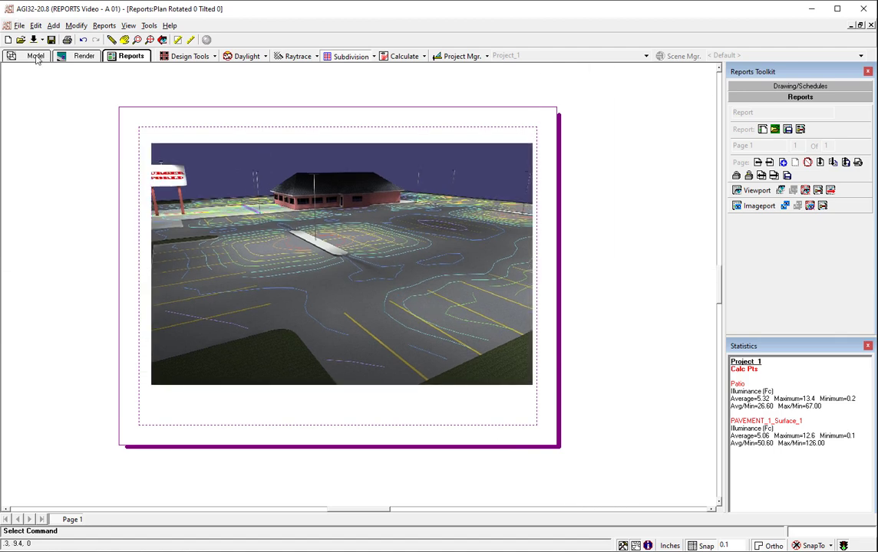
- Return to the rendering and show the ISO SE - RGB Luminance (02) viewpoint
click(79, 57)
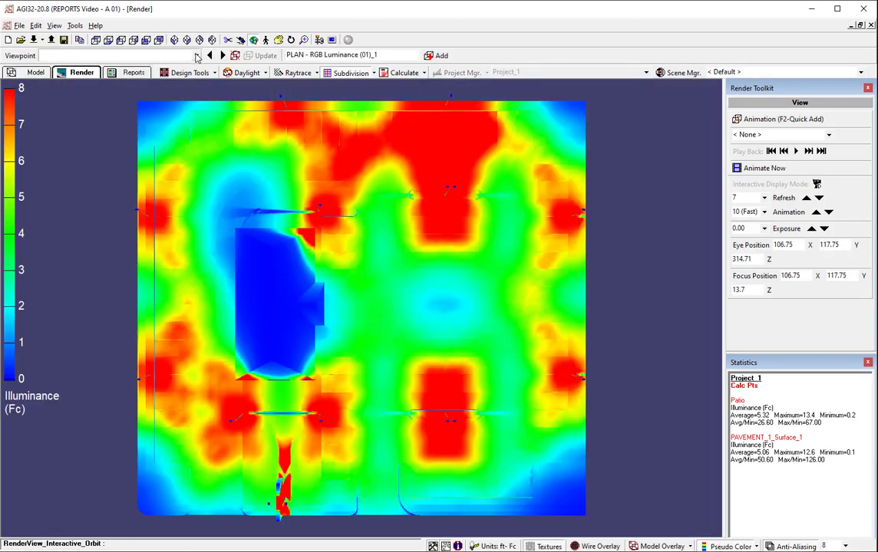
click(184, 55)
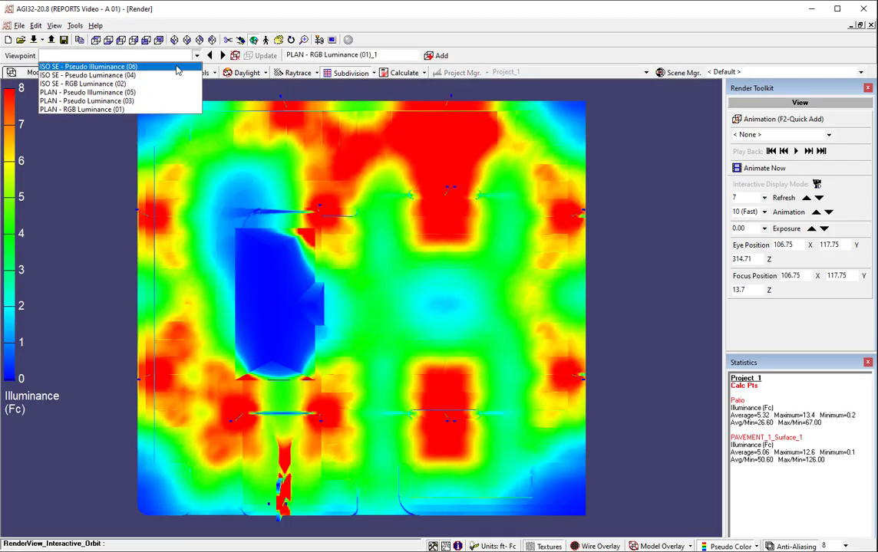
click(131, 84)
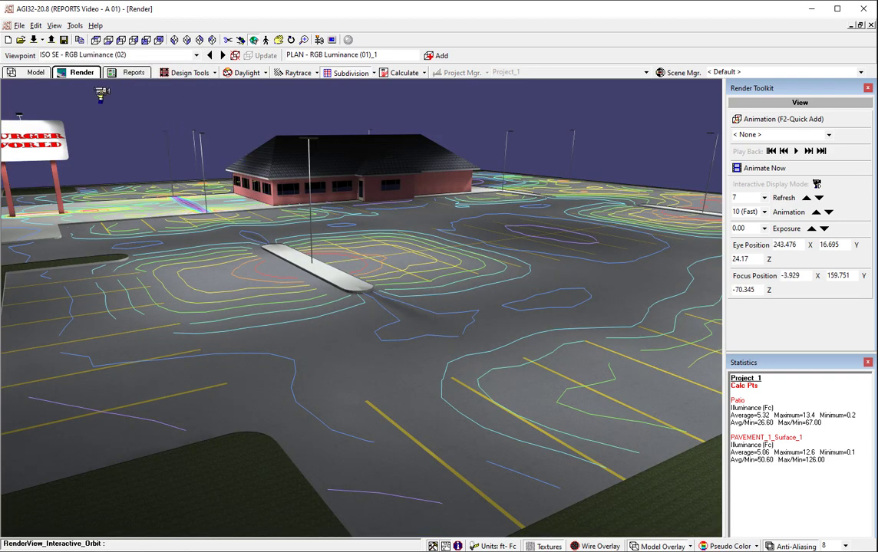
- Switch the model to plan view and set up a manually specified flat polygon object with 8 ft high sides
click(37, 75)
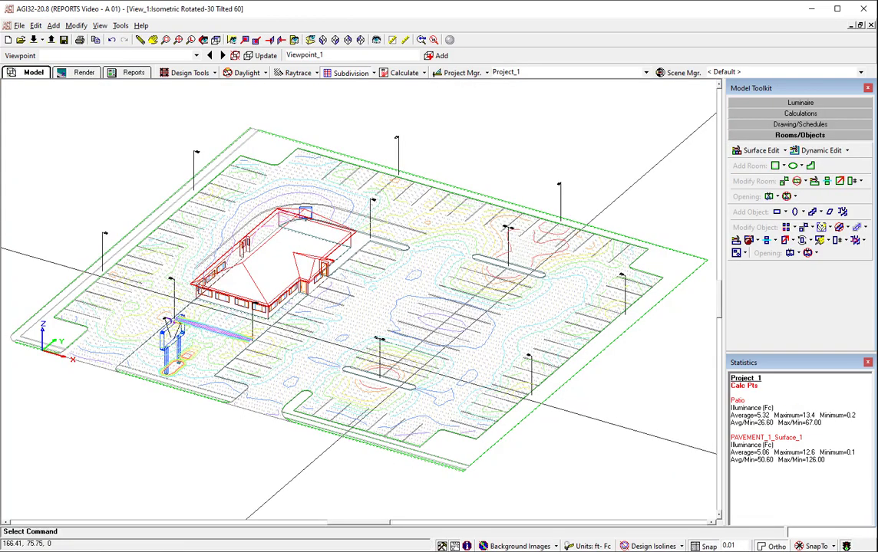
click(216, 41)
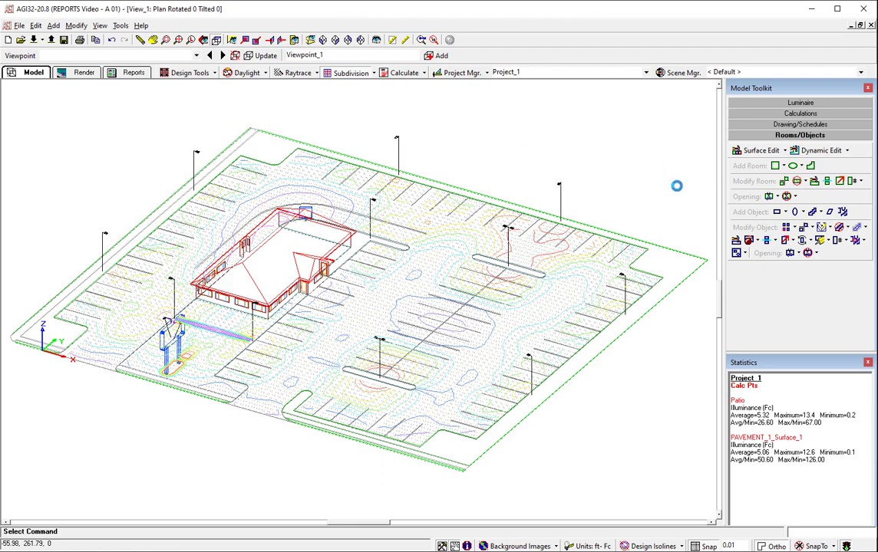
click(830, 211)
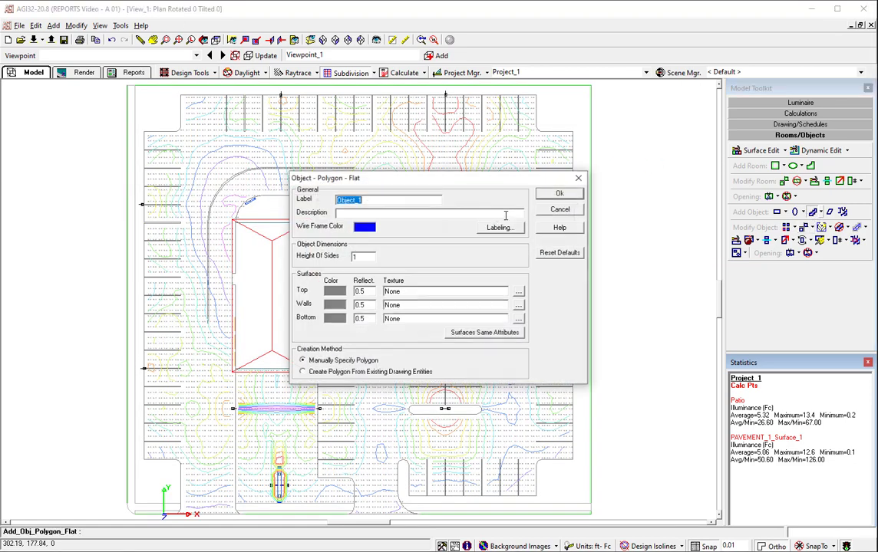
double_click(372, 256)
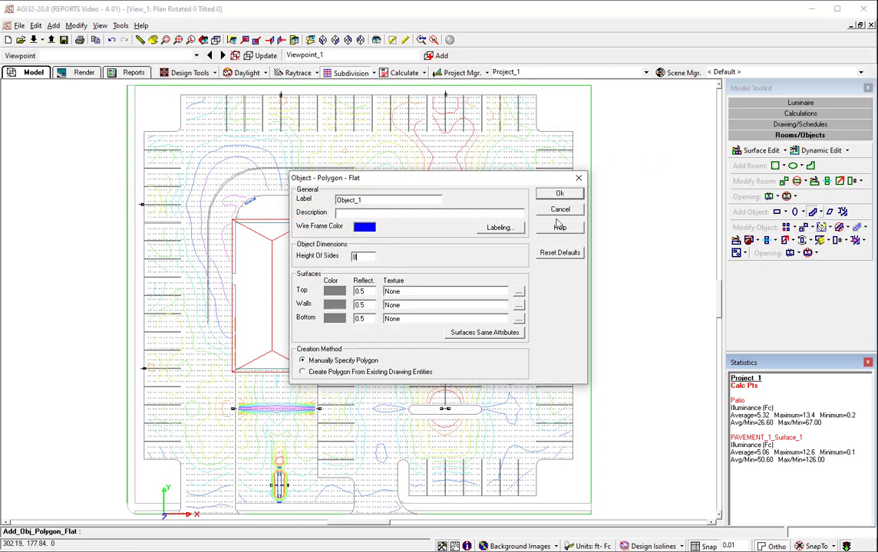
click(560, 193)
- Draw an irregular ten-cornered polygon object on the pavement just east of the southern parking island
scroll(510, 420, up, 3)
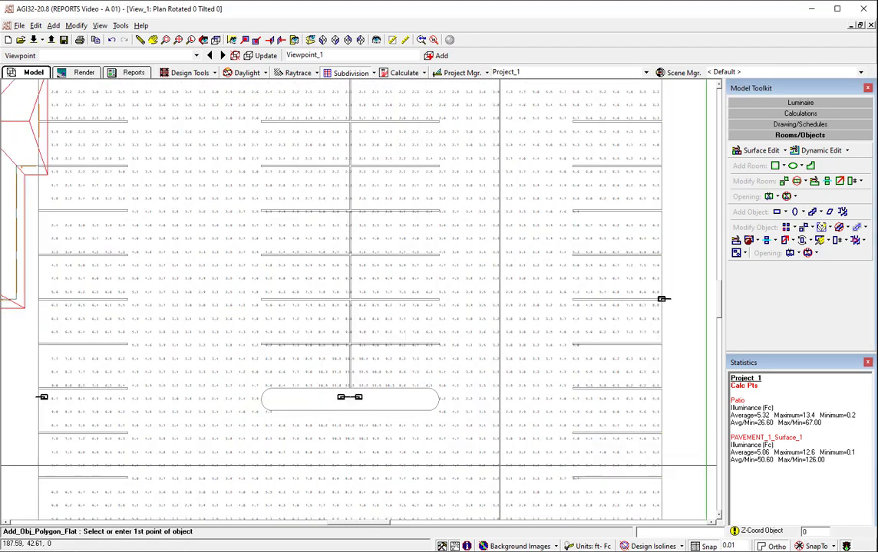
click(463, 392)
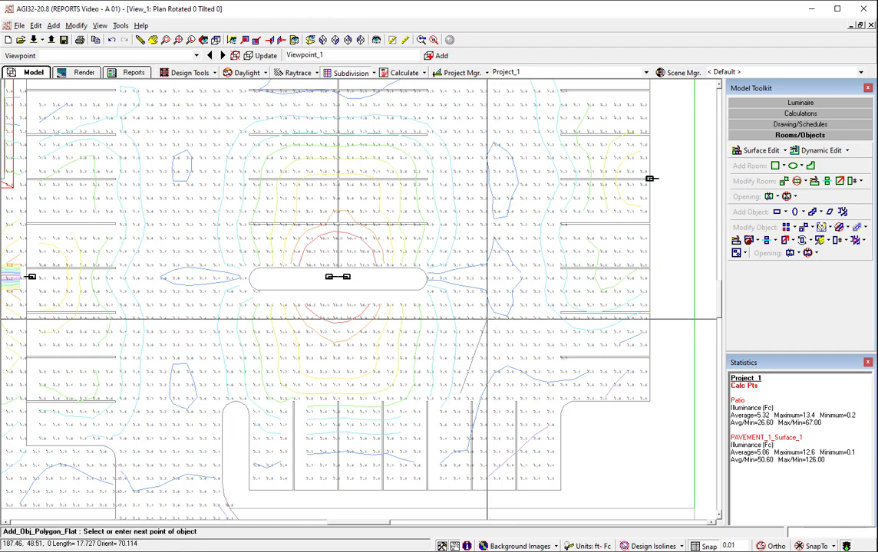
click(486, 318)
click(563, 346)
click(550, 222)
click(514, 279)
click(483, 169)
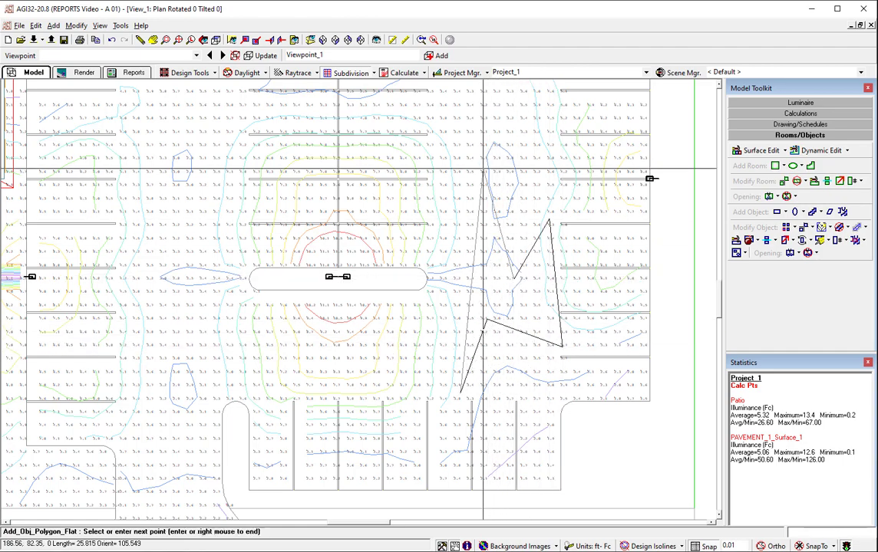
click(465, 303)
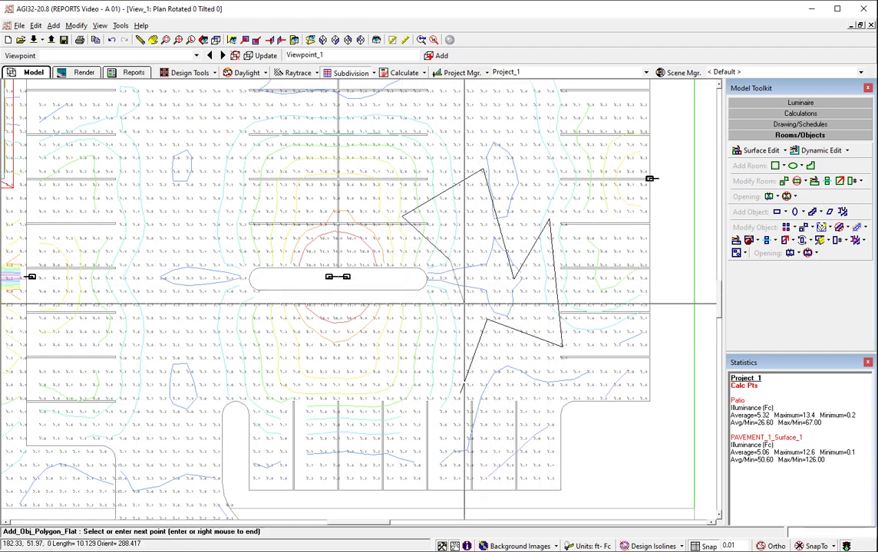
right_click(413, 343)
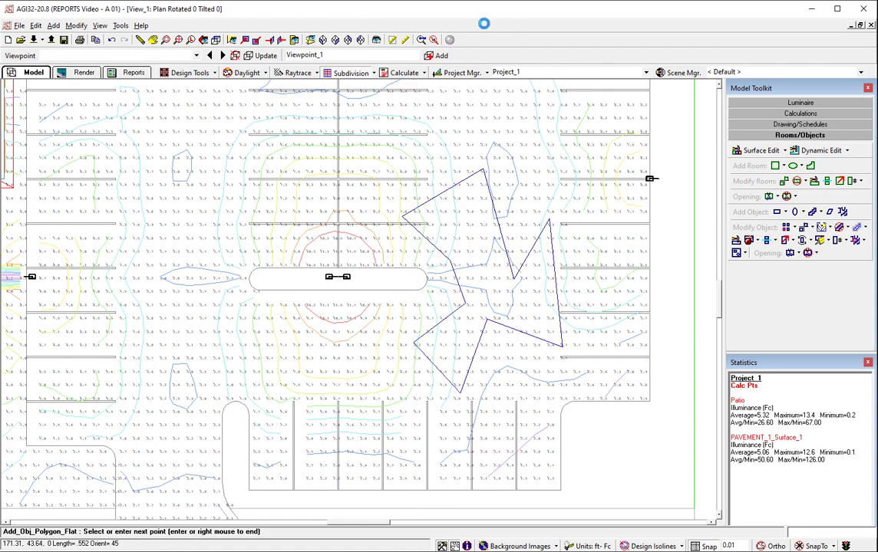
- Recalculate the project's lighting with the new polygon object standing on the pavement
click(216, 43)
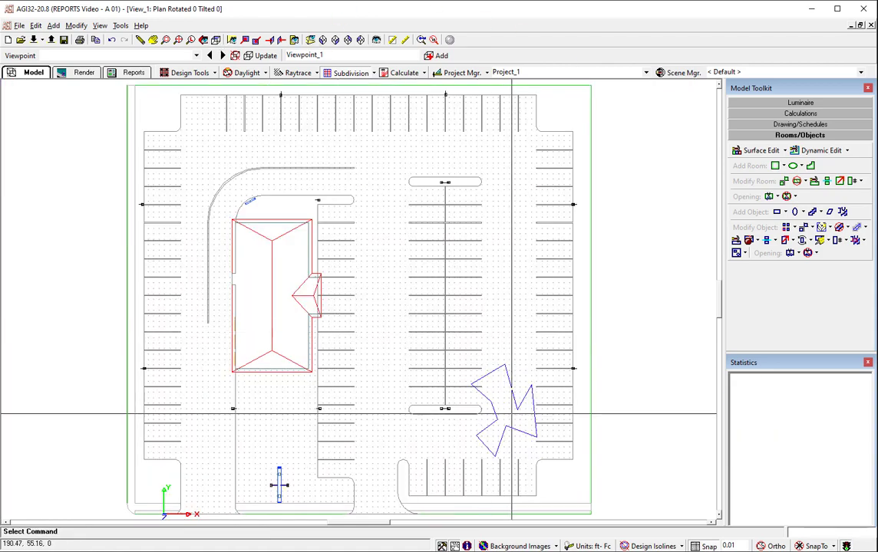
click(307, 40)
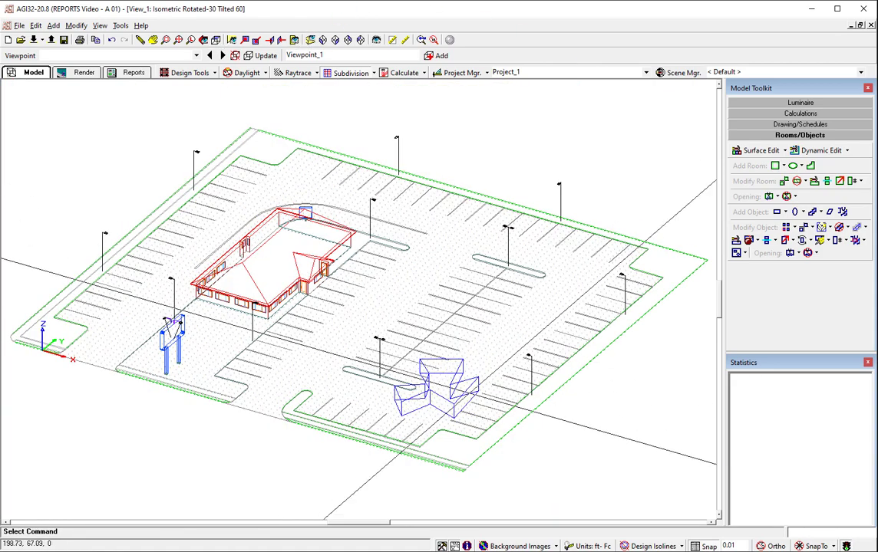
click(404, 74)
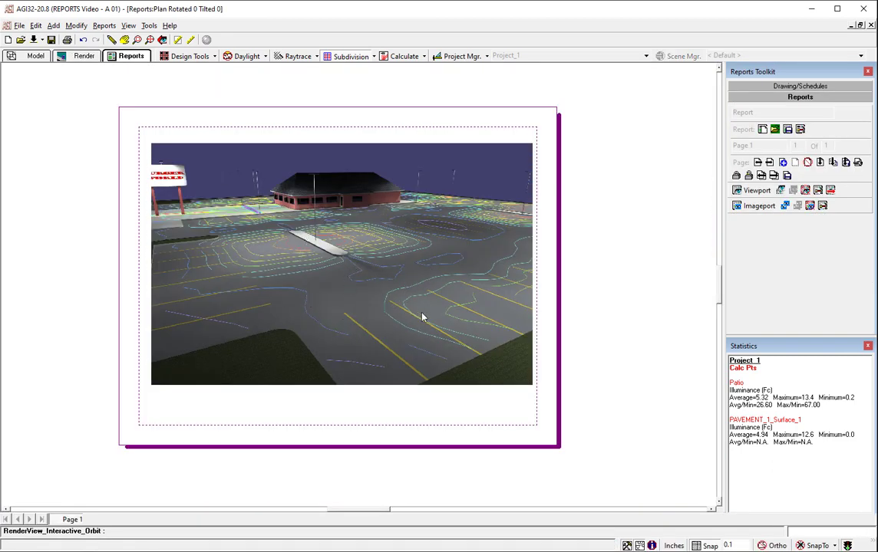
- Replace the image in the report page's imageport with the PLAN - RGB Luminance (01) render image
right_click(336, 294)
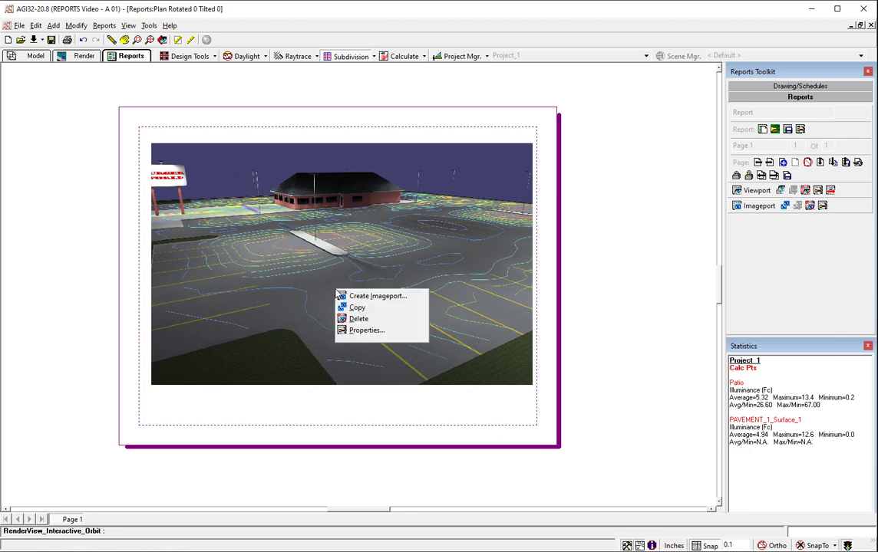
click(351, 330)
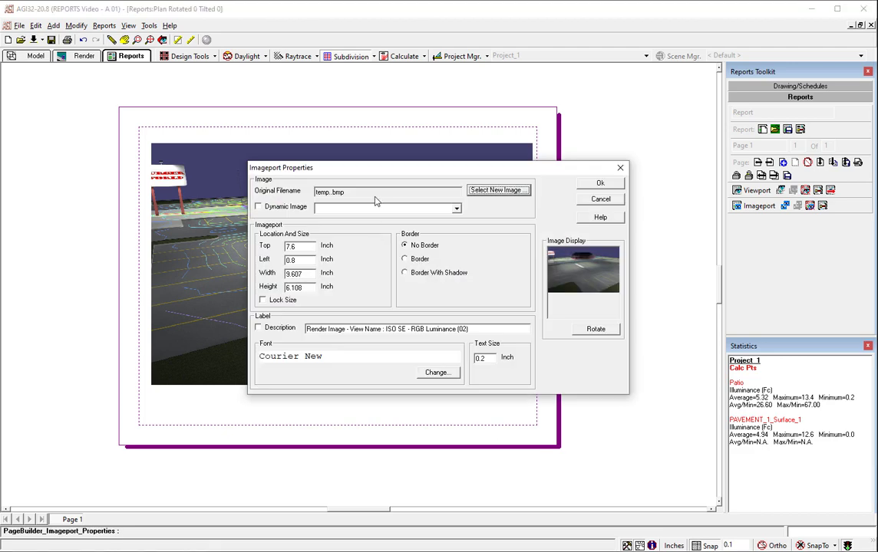
click(496, 191)
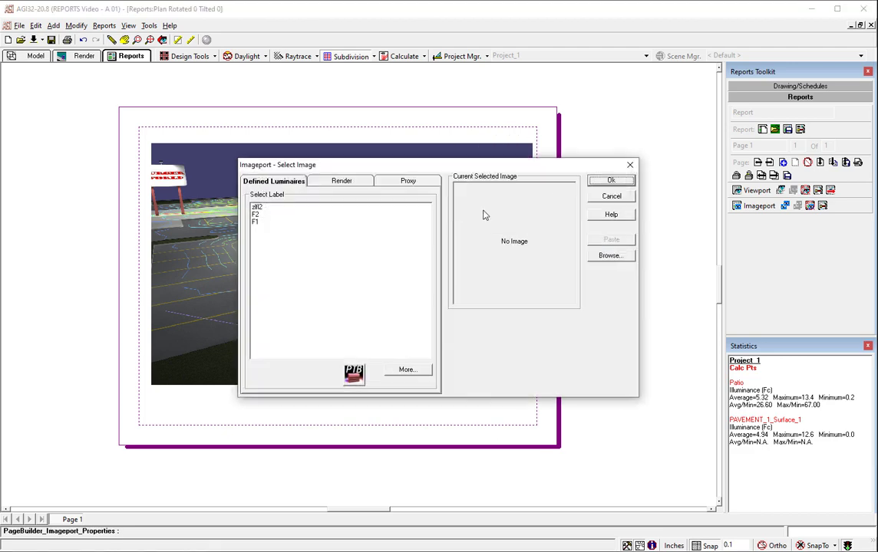
click(358, 182)
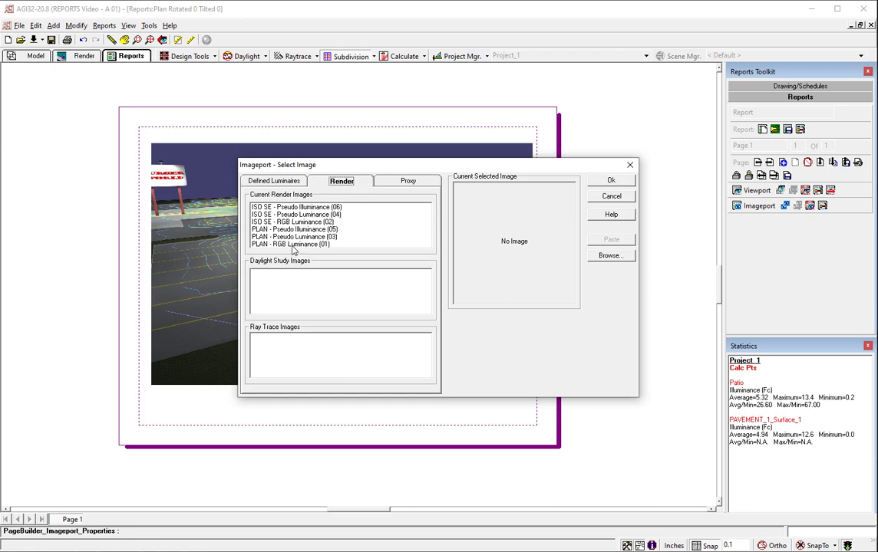
double_click(291, 244)
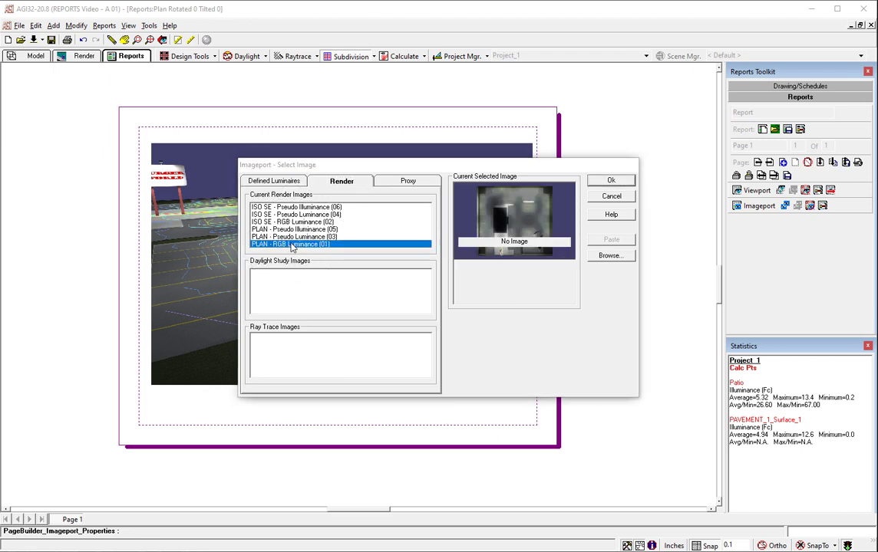
- Set the imageport's image to the current ISO SE - RGB Luminance (02) render and apply the properties
click(499, 190)
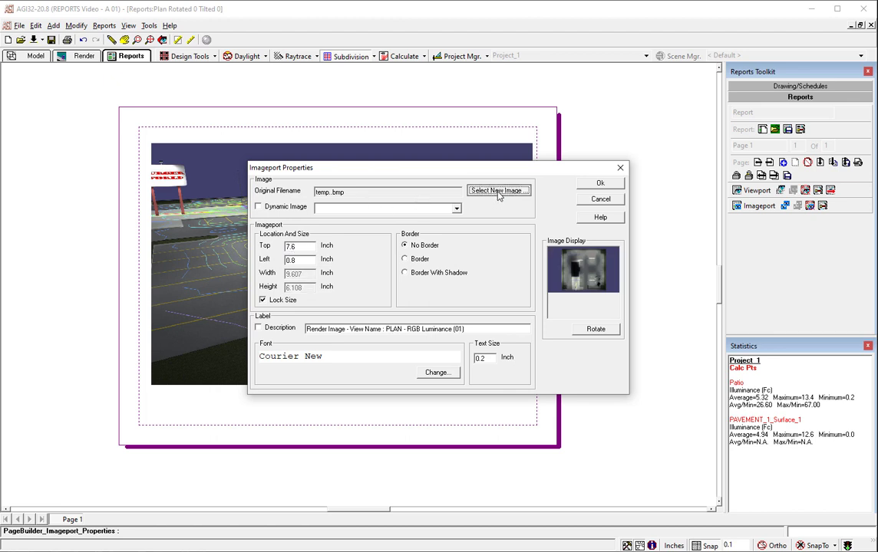
click(342, 181)
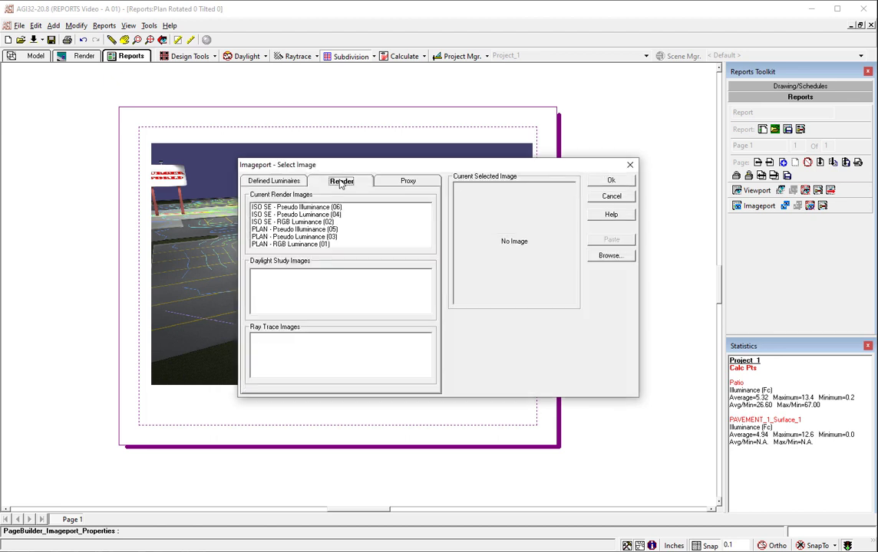
click(276, 221)
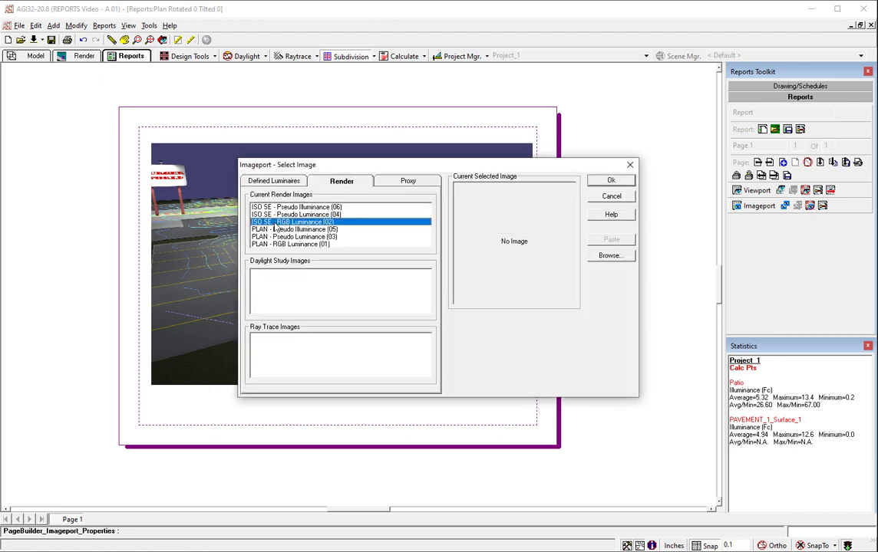
click(603, 185)
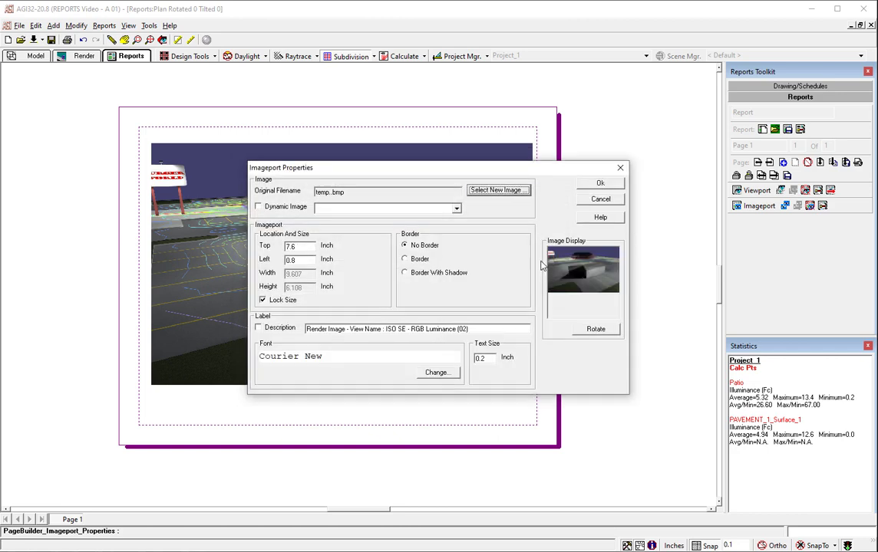
click(600, 182)
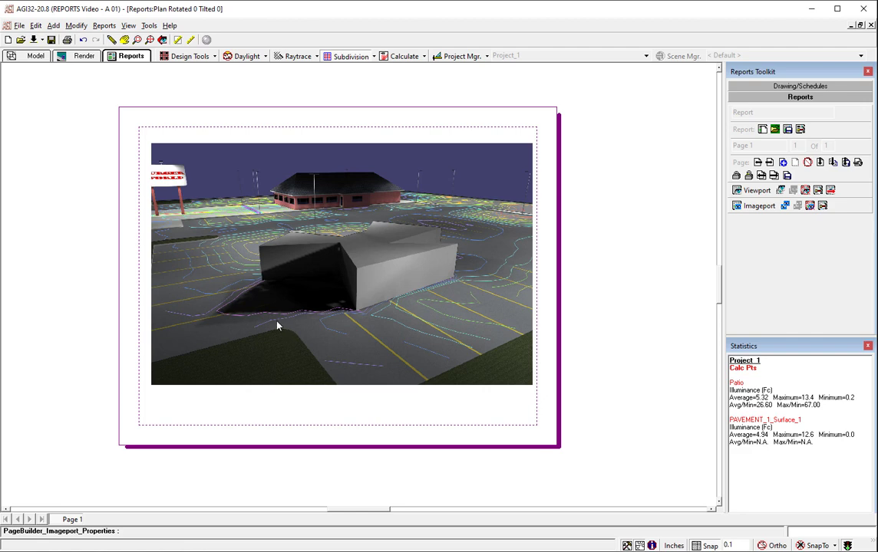
- Open the imageport's properties and examine the proxy RenderView images of different sizes without choosing one
right_click(321, 268)
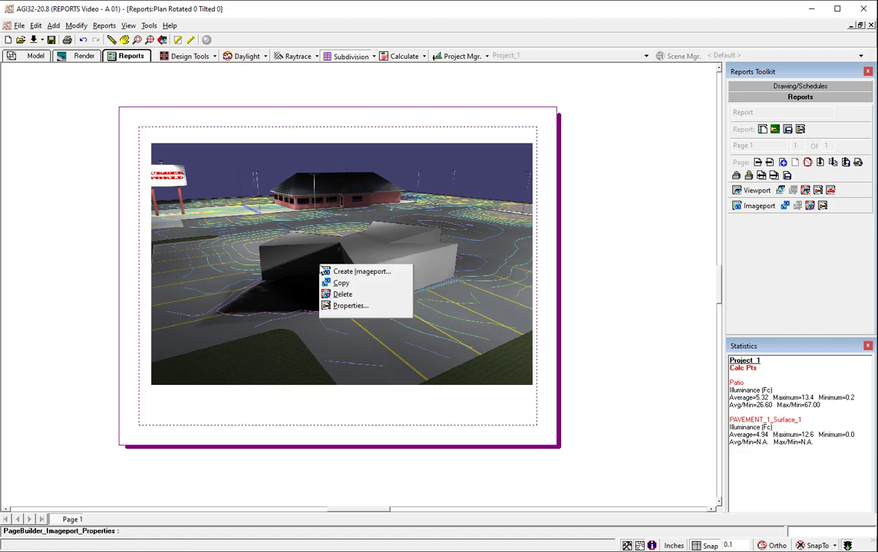
click(336, 309)
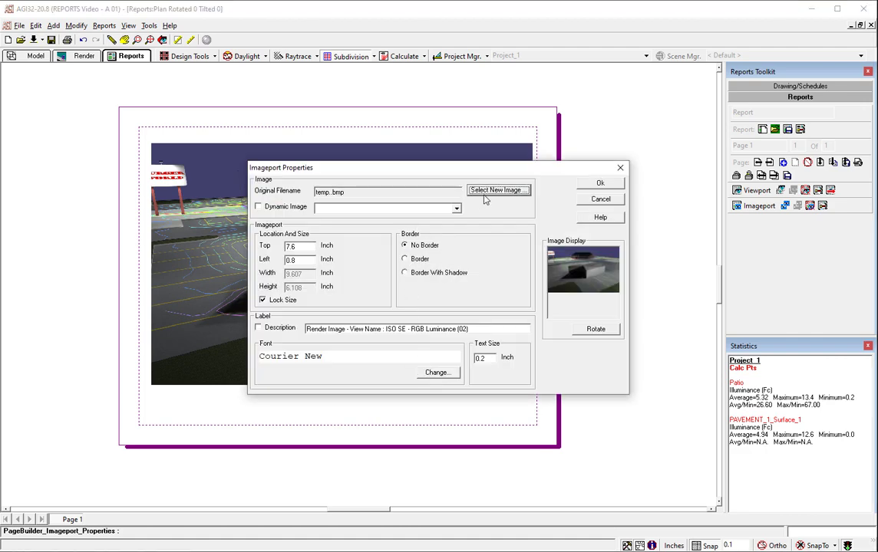
click(487, 192)
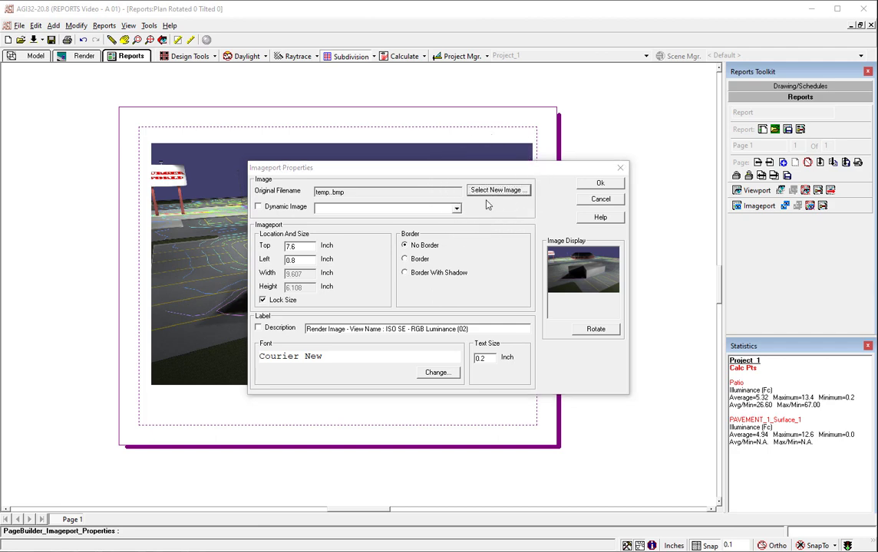
click(424, 181)
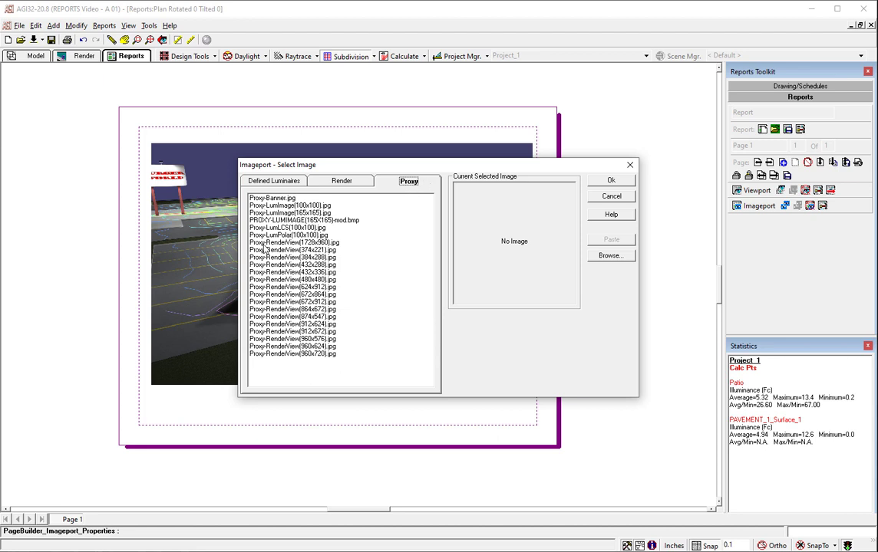
click(274, 243)
click(273, 273)
click(278, 309)
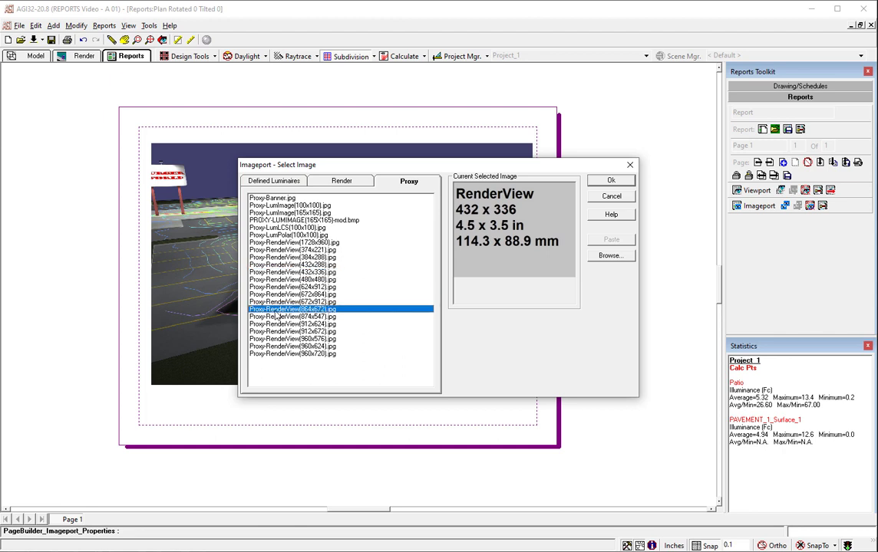
click(278, 272)
click(279, 243)
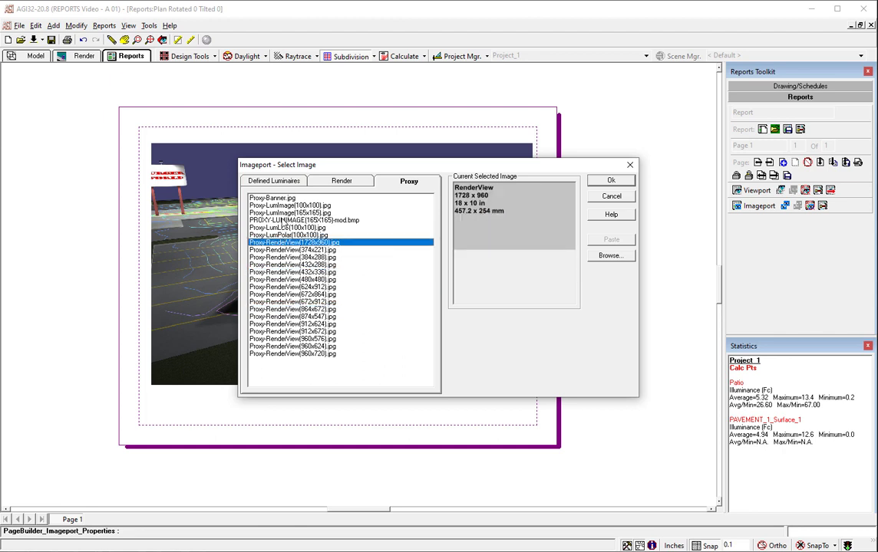
click(283, 220)
click(293, 280)
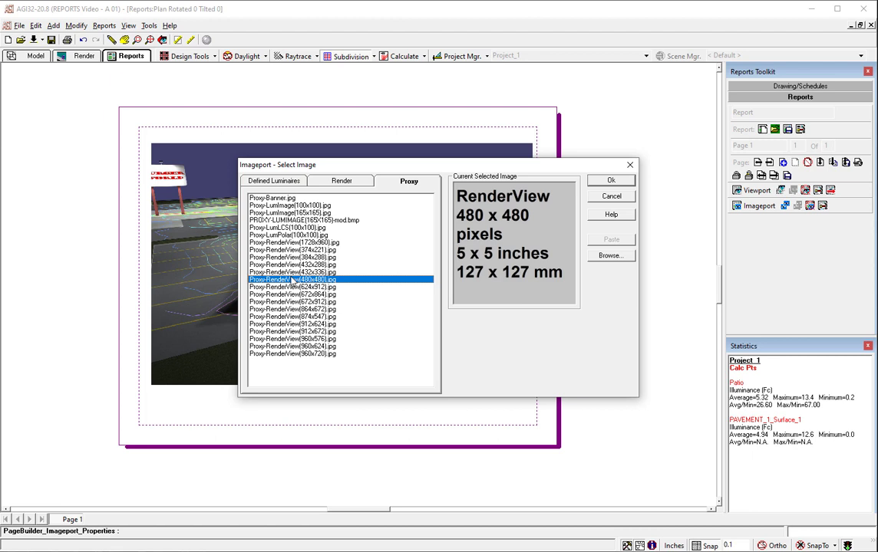
click(611, 197)
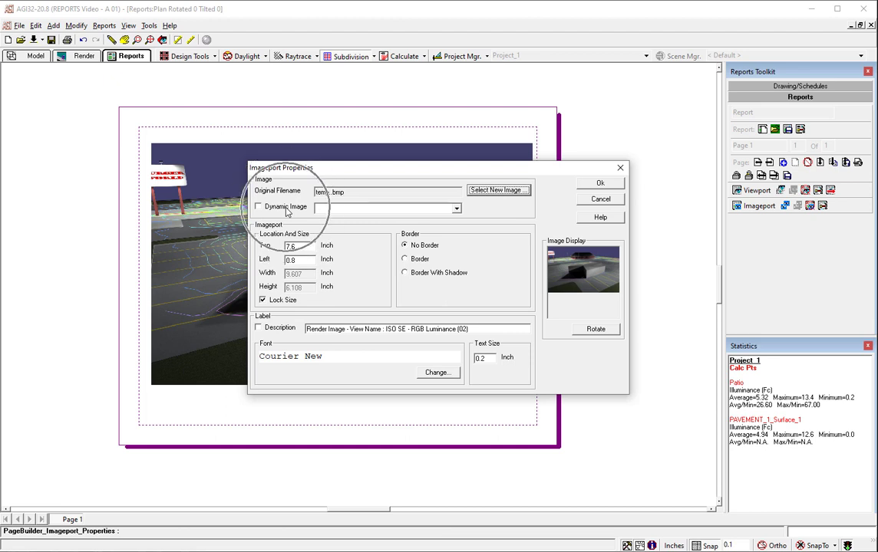
- Make the imageport a dynamic image that uses the <InsertImage_RenderView_1> keyword
click(286, 207)
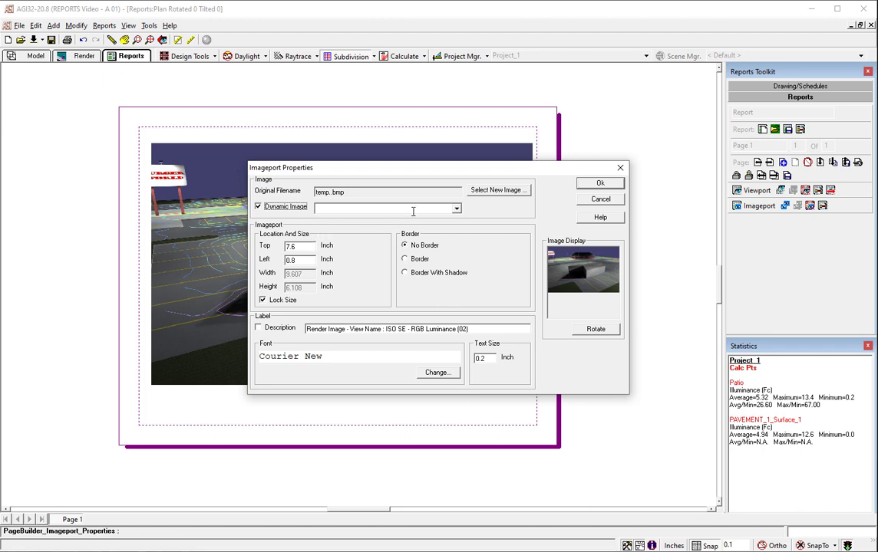
click(458, 212)
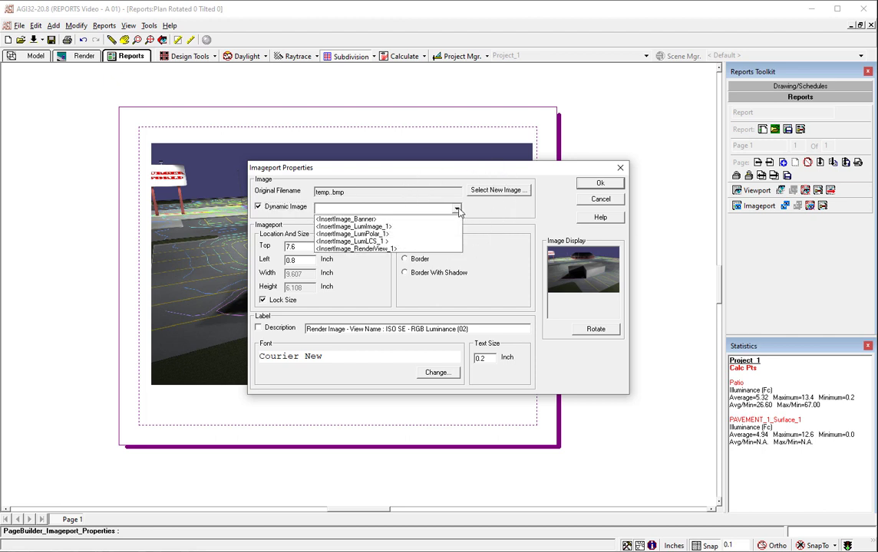
click(377, 253)
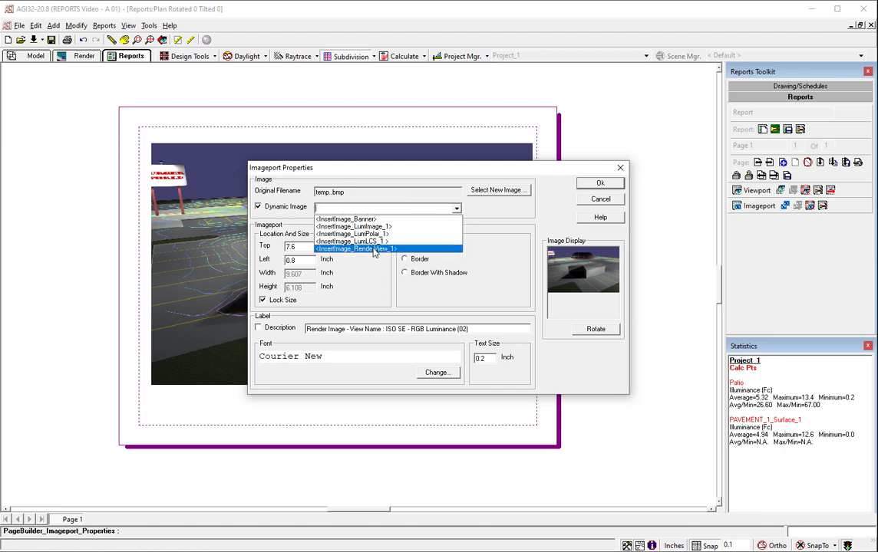
click(374, 250)
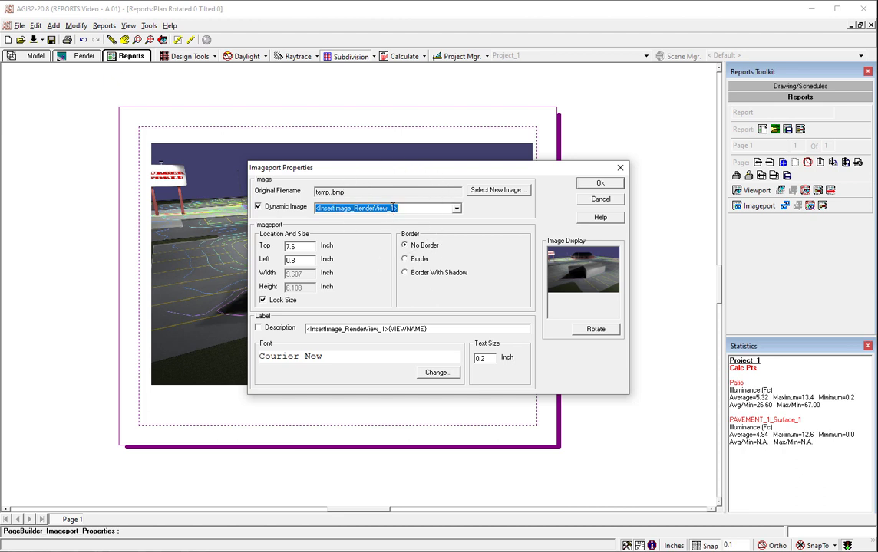
- Examine the order of the current render images available to the imageport without selecting one
click(494, 192)
click(340, 184)
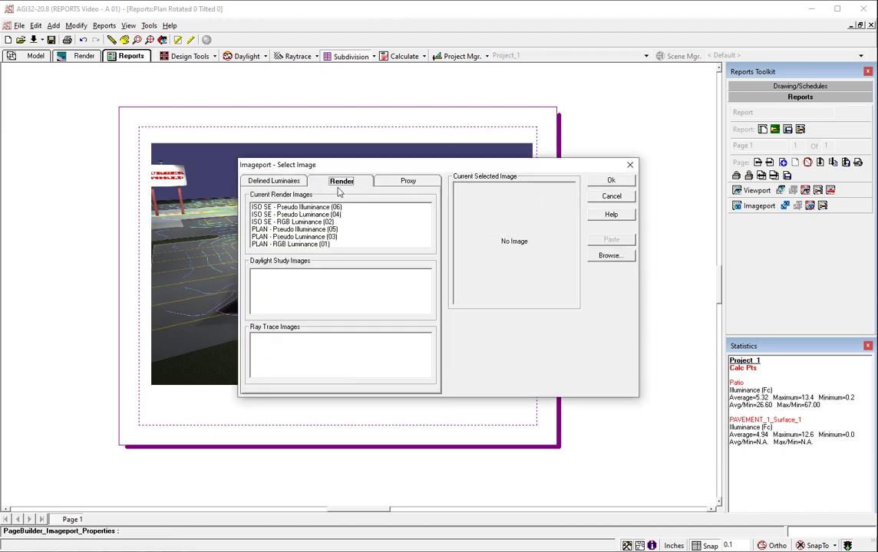
click(267, 218)
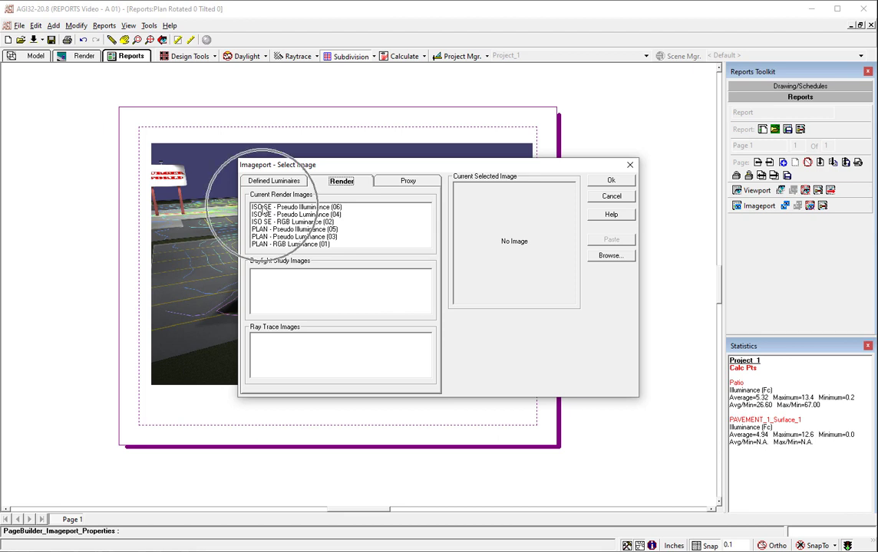
click(265, 226)
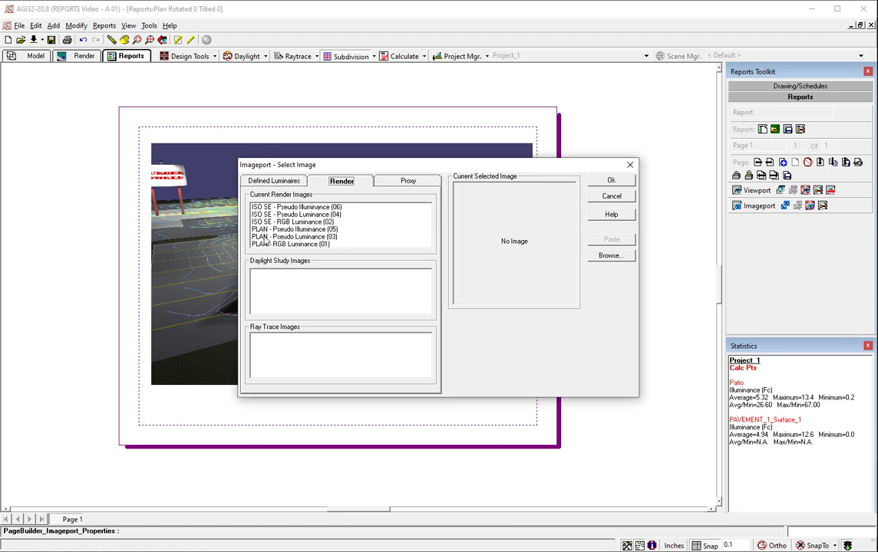
click(265, 250)
click(612, 197)
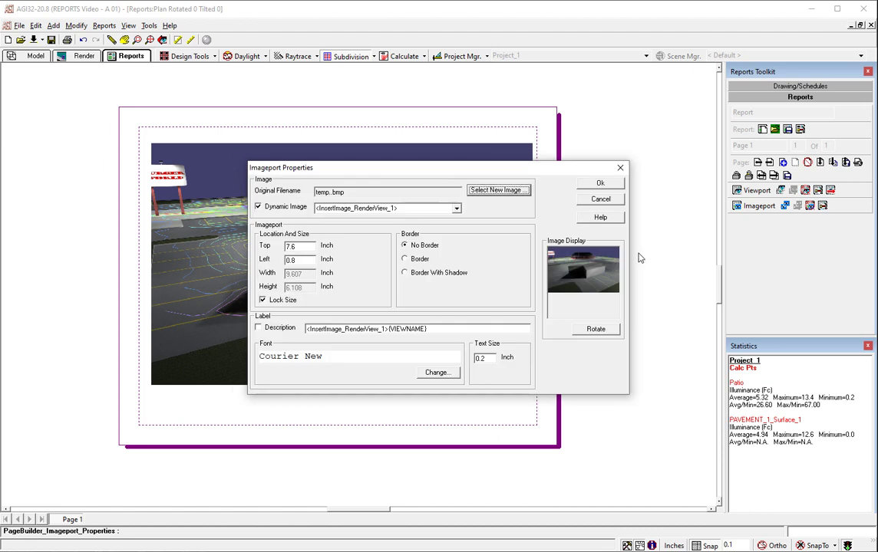
click(356, 182)
click(480, 191)
click(421, 187)
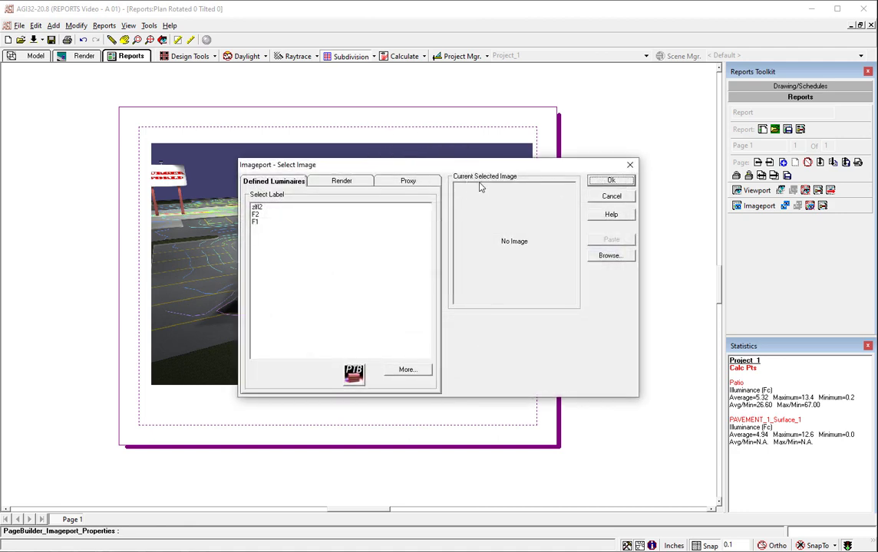
click(602, 198)
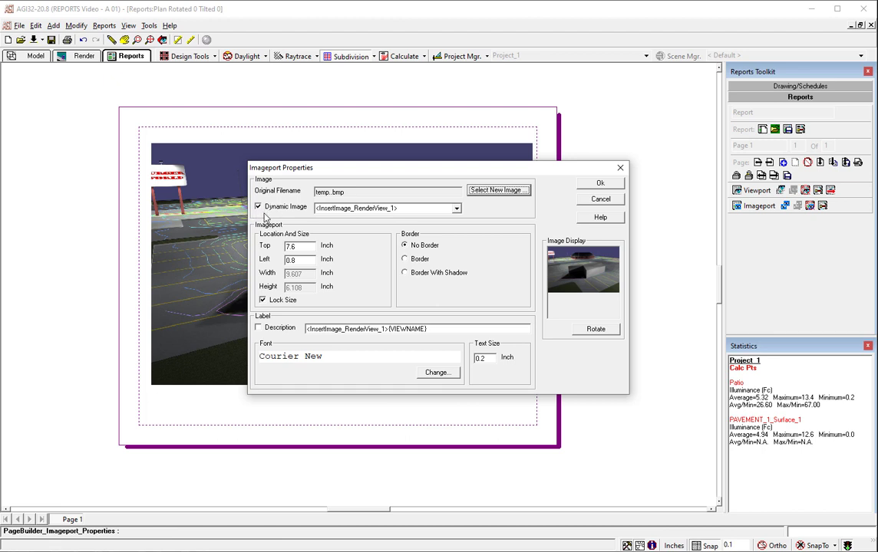
- Apply the dynamic imageport properties and lock the report page so it loads the dynamic rendering
click(600, 184)
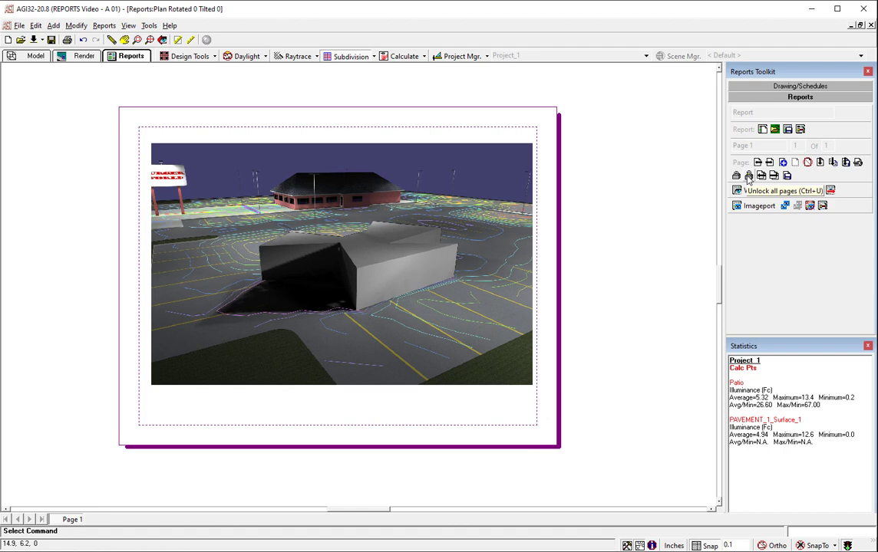
click(737, 176)
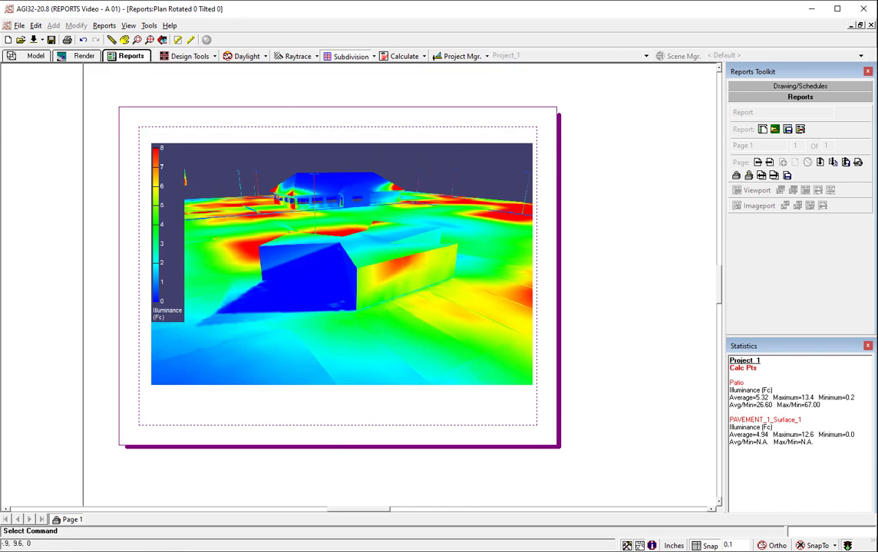
- Examine the order of the saved render viewpoints in Render mode without selecting one
double_click(175, 132)
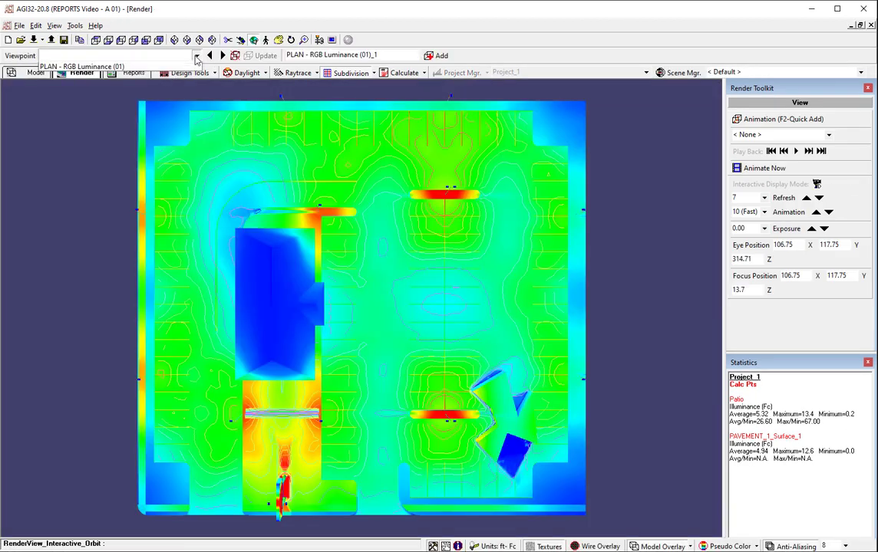
click(196, 57)
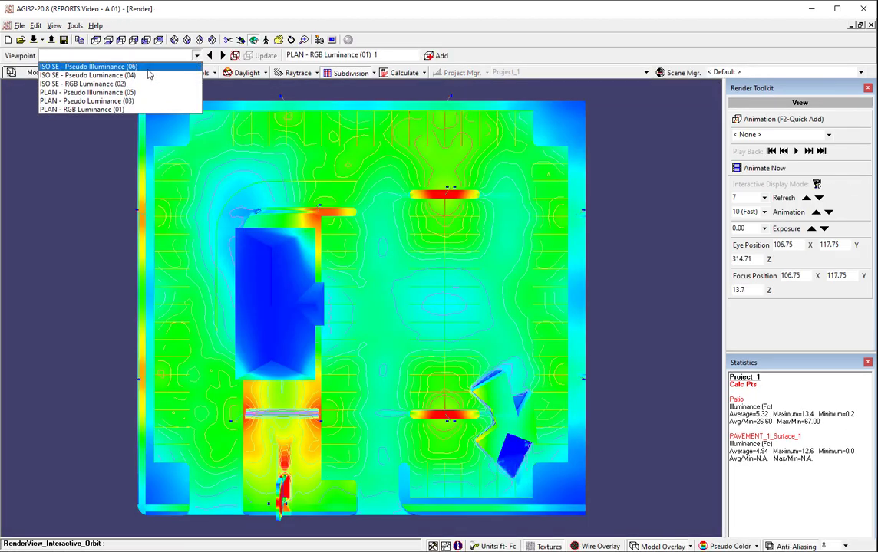
click(603, 37)
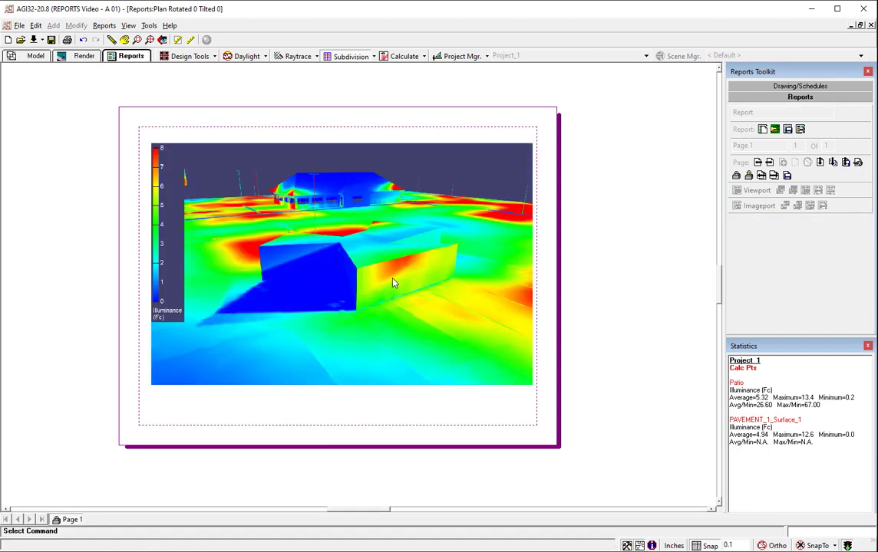
- Unlock the report page and check the render viewpoints whose names end in a number
click(749, 176)
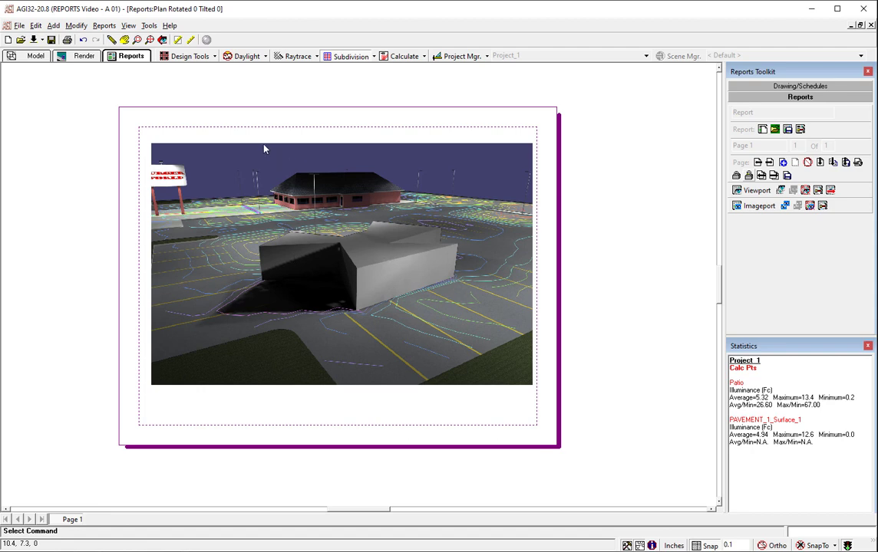
click(83, 57)
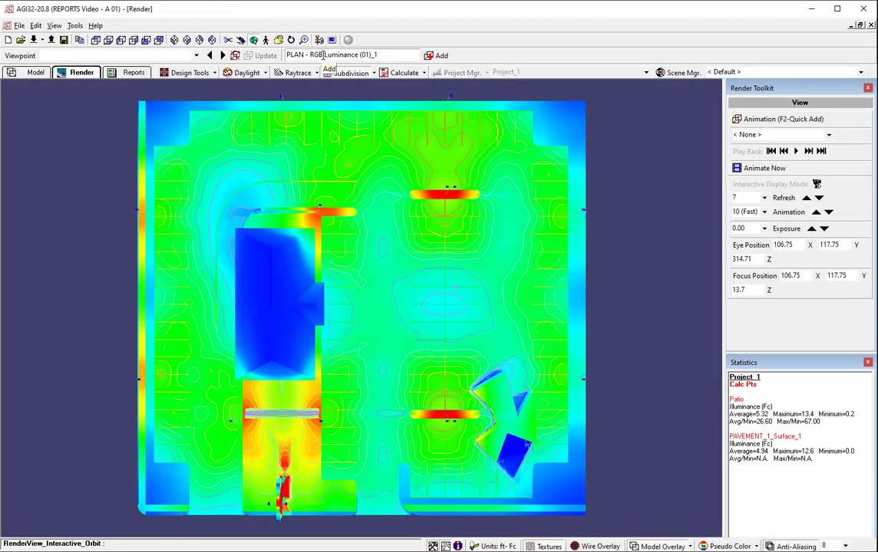
click(197, 55)
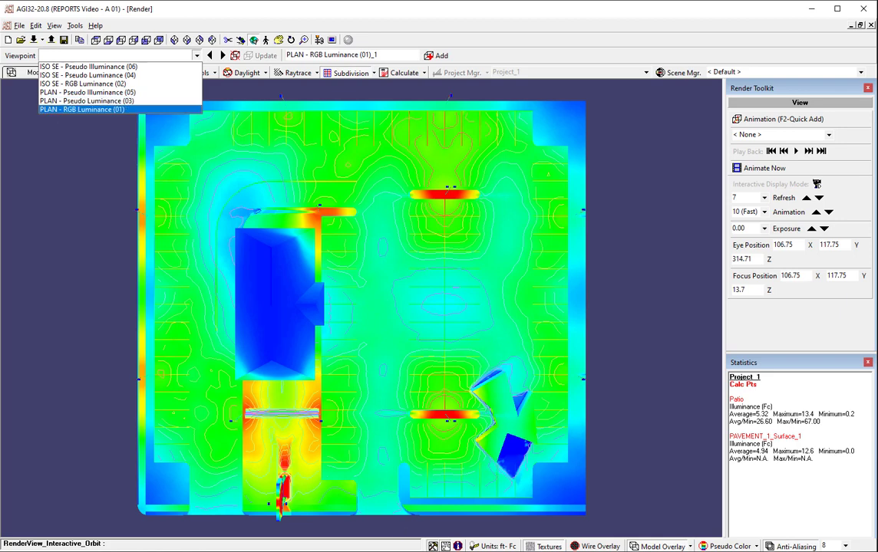
key(Return)
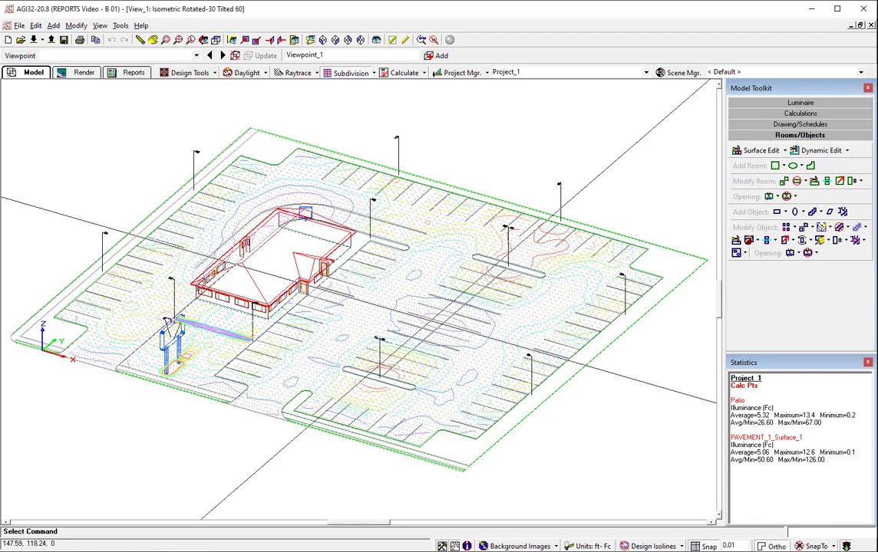
- In the REPORTS Video - B 01 project, examine the order of the render viewpoints whose names begin with a number
click(85, 72)
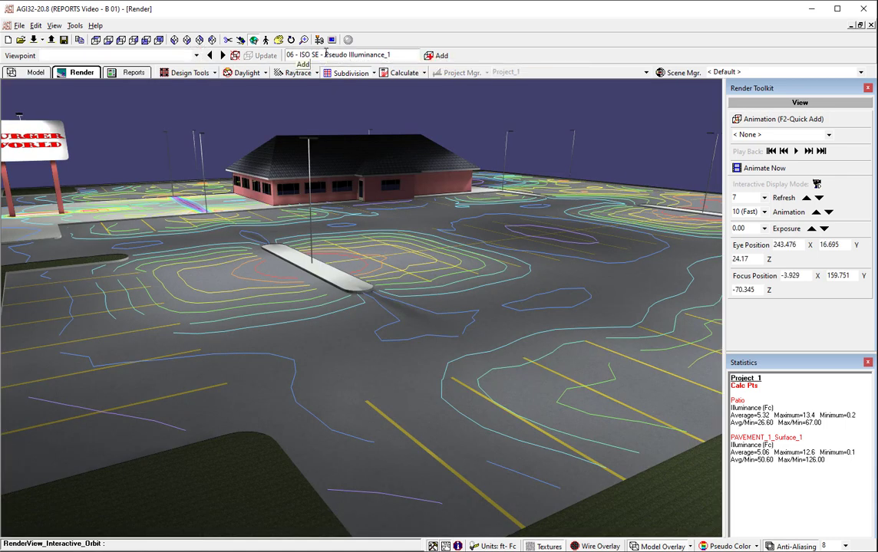
click(197, 56)
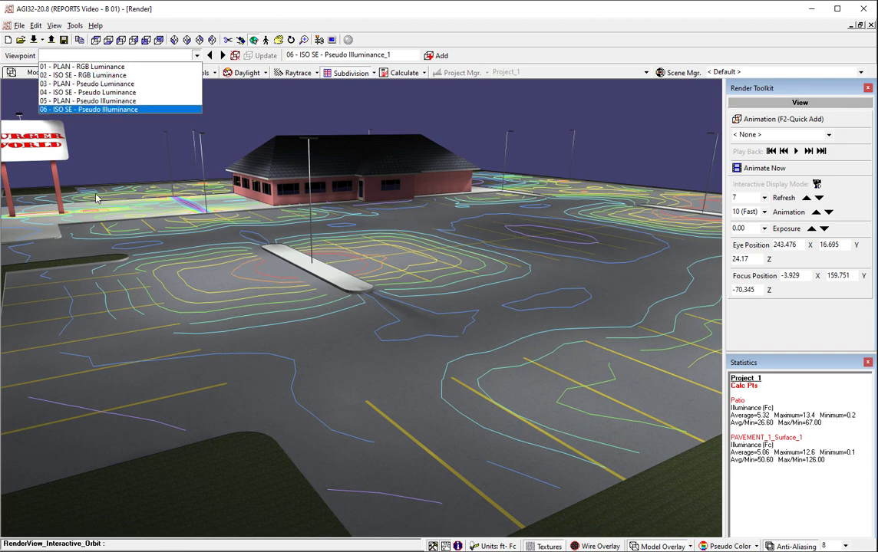
key(Escape)
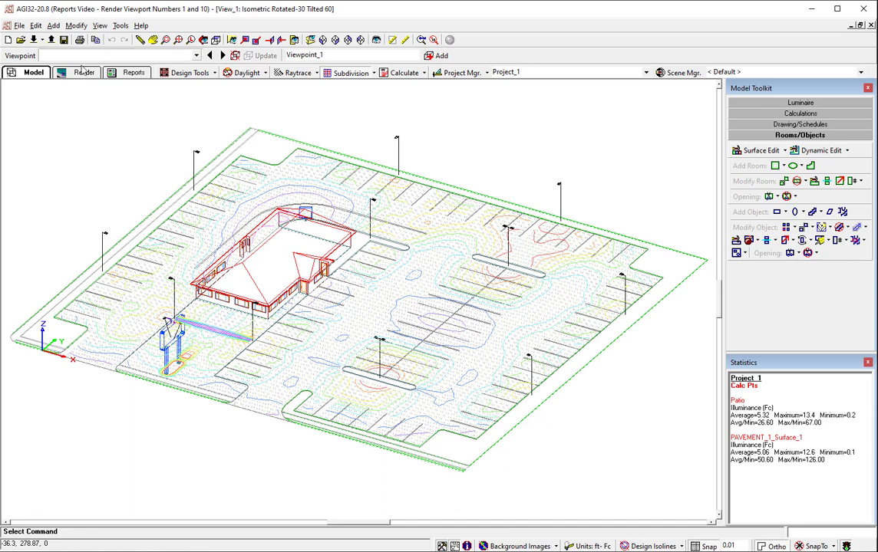
- In the Render Viewport Numbers 1 and 10 project, save the current rendered view as a viewpoint named 1
click(83, 71)
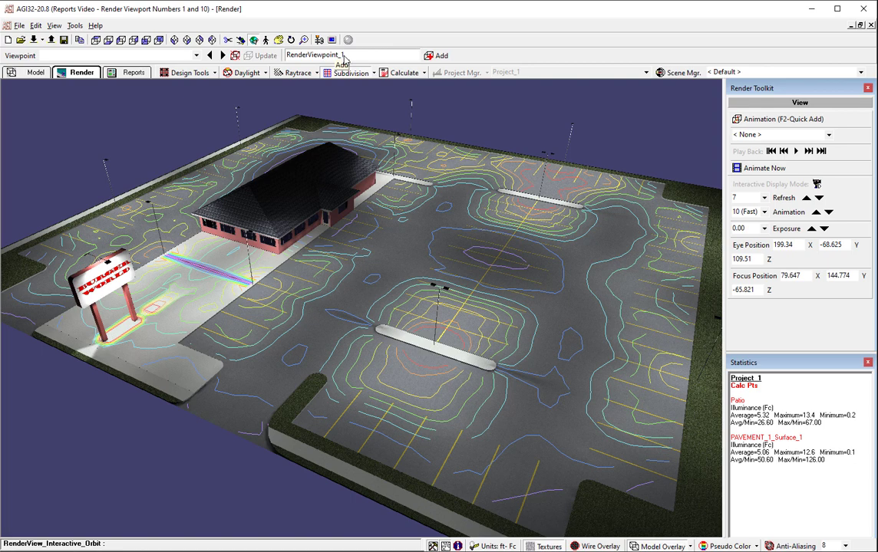
double_click(349, 55)
text(1)
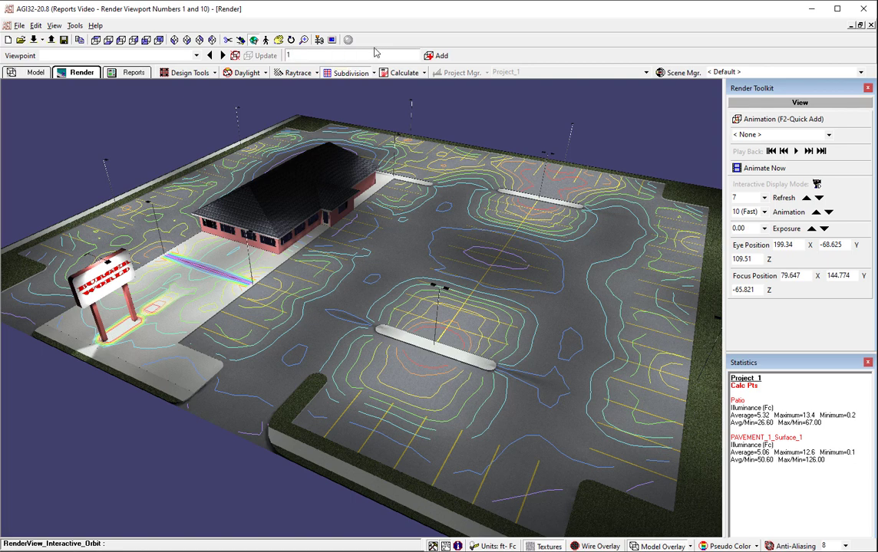
key(Return)
- Save two differently orbited views as viewpoints 2 and 10, and check the order of the viewpoint list
drag(170, 139, 316, 80)
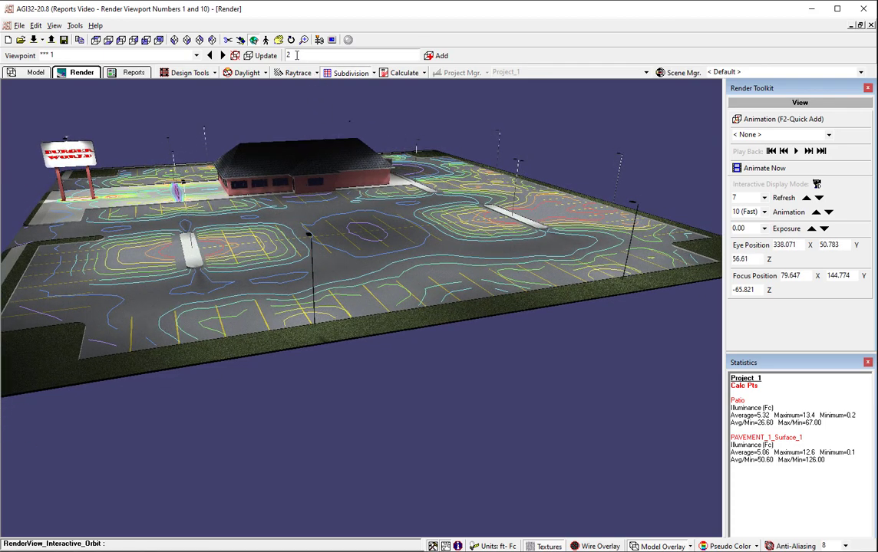
click(430, 60)
drag(166, 199, 490, 134)
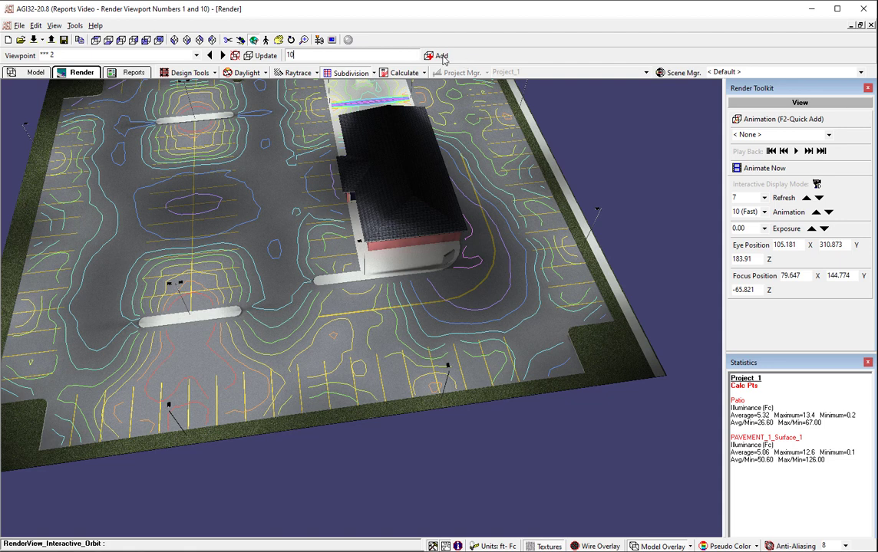
key(Return)
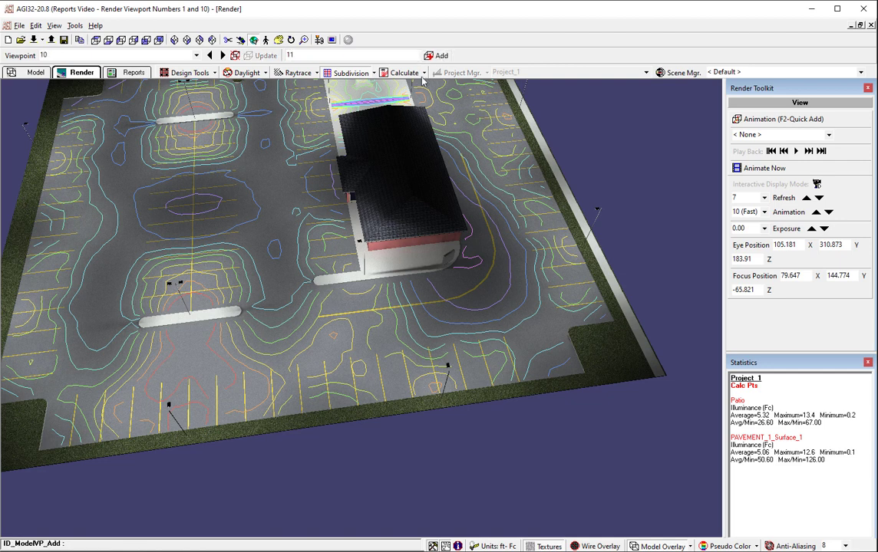
click(197, 55)
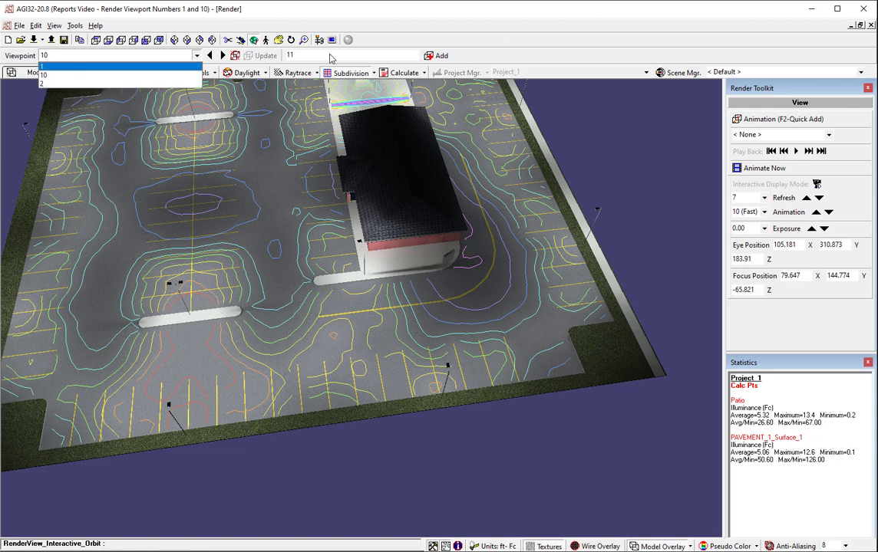
click(580, 37)
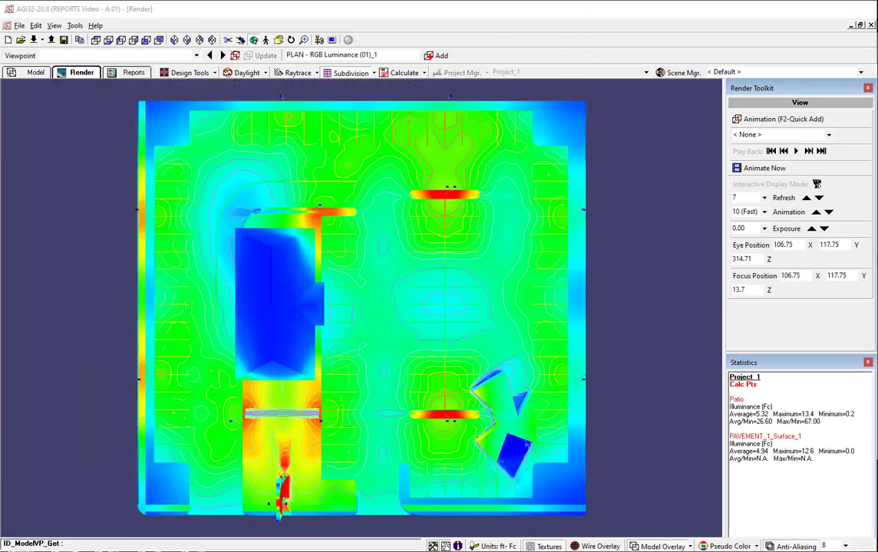
- In the REPORTS Video - A 01 project, review the render viewpoints and restore PLAN - RGB Luminance (01)
drag(274, 190, 248, 80)
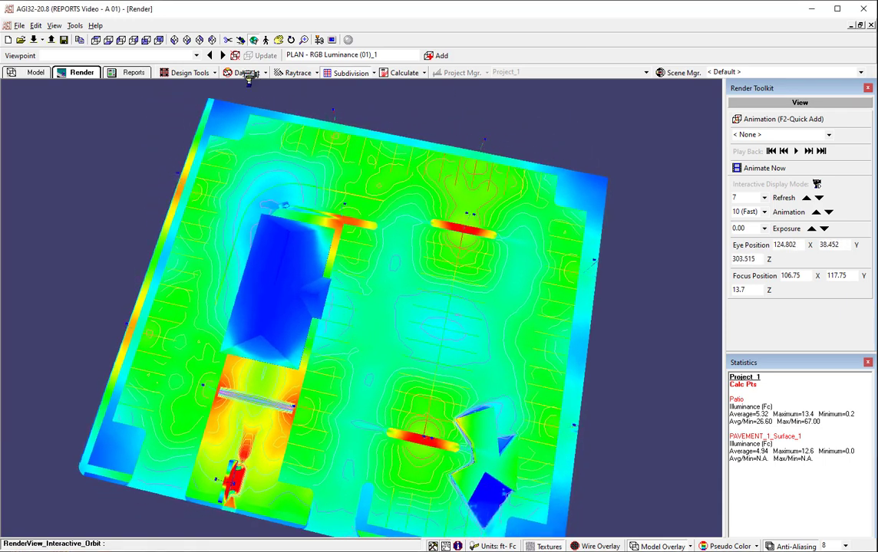
click(176, 54)
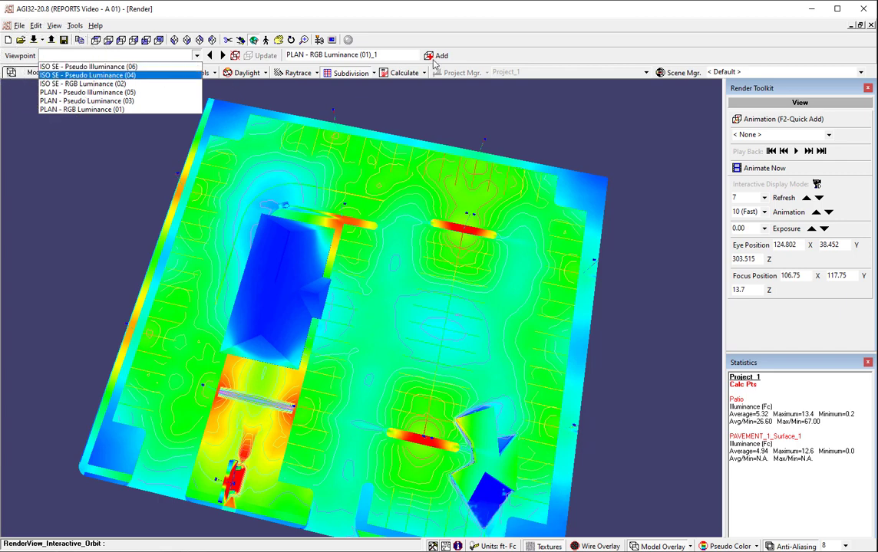
click(111, 59)
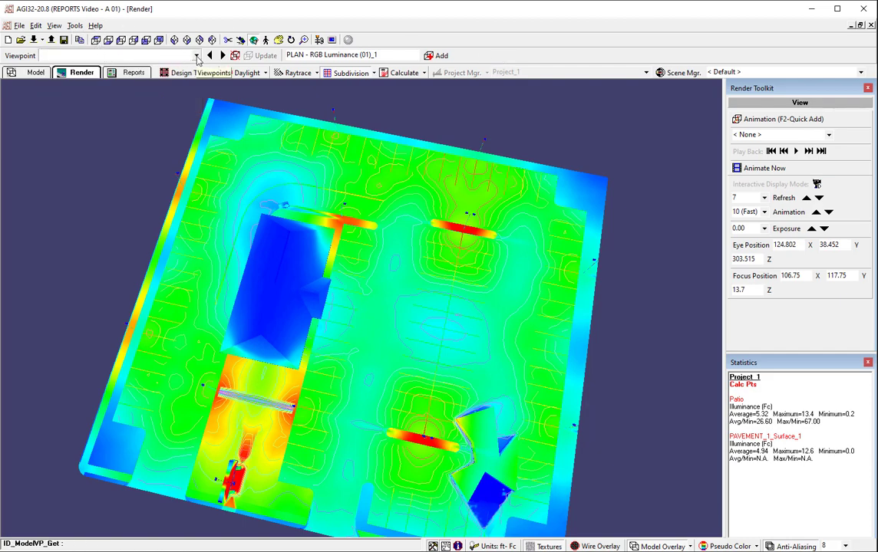
click(110, 59)
click(105, 110)
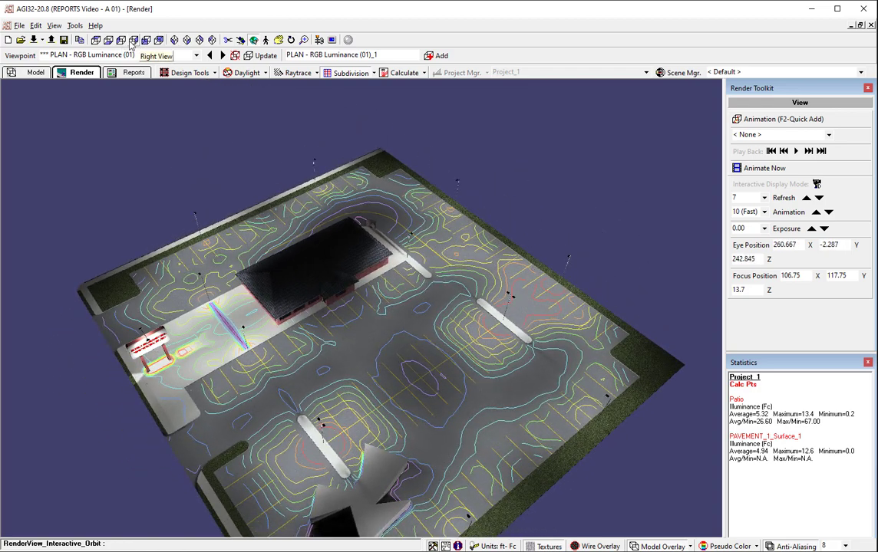
- Starting from the back view, walk through the rendering to a close view of the building's rear corner and curved drive lane
click(159, 41)
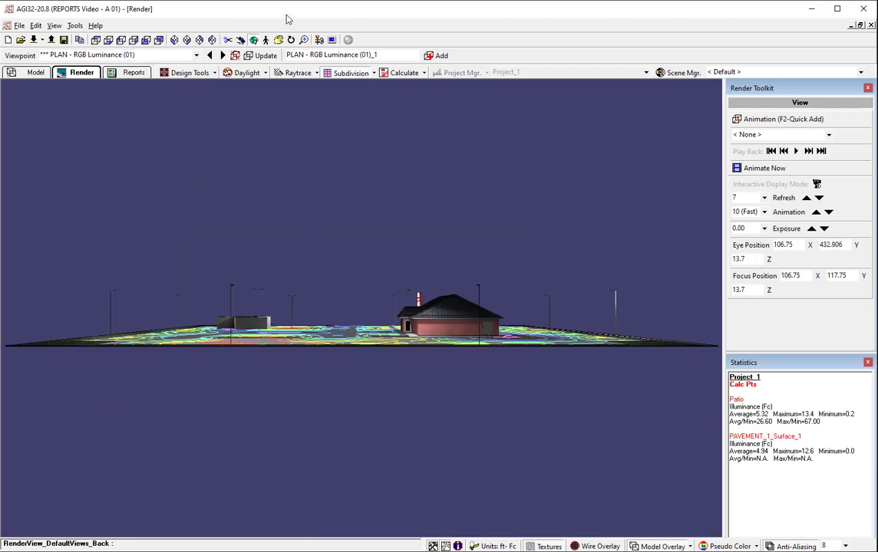
click(266, 40)
drag(368, 280, 439, 146)
drag(281, 309, 48, 225)
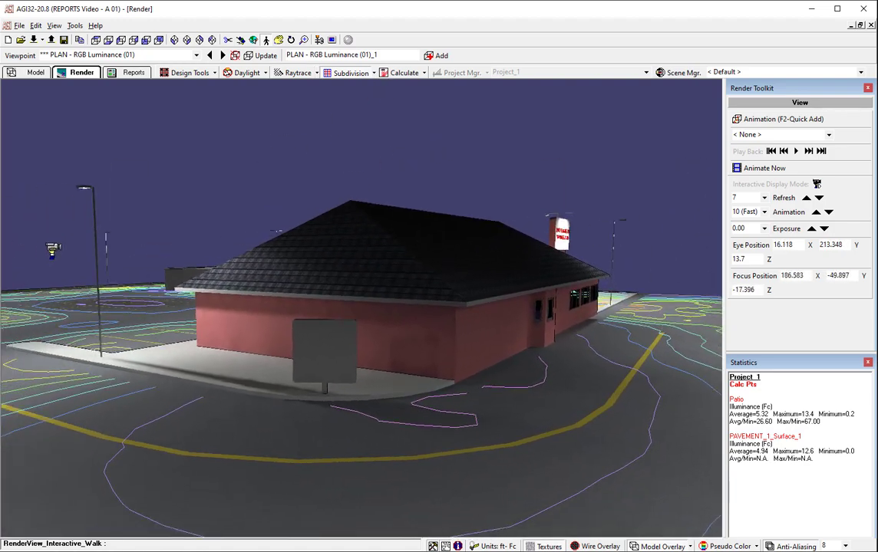
- Save the current rendered view as a viewpoint named Drive Through and select it in the viewpoint list
drag(288, 55, 396, 54)
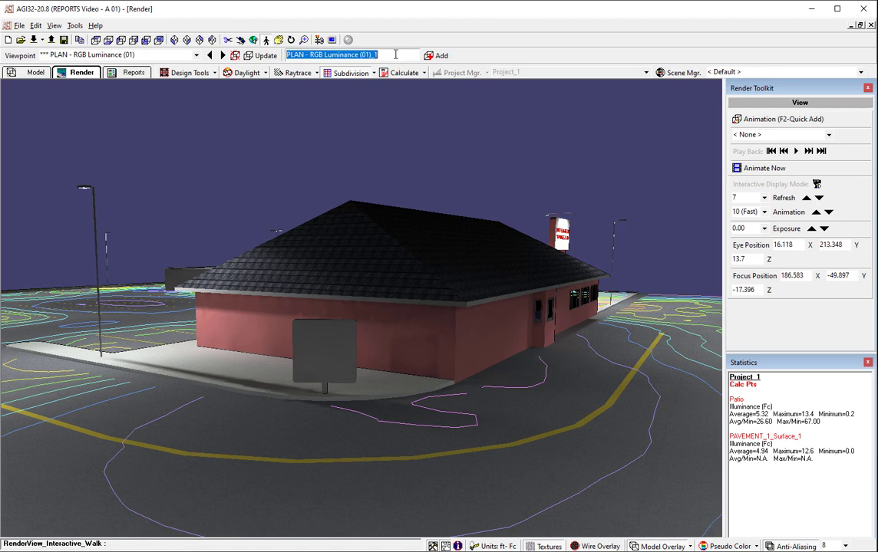
text(Drive Through)
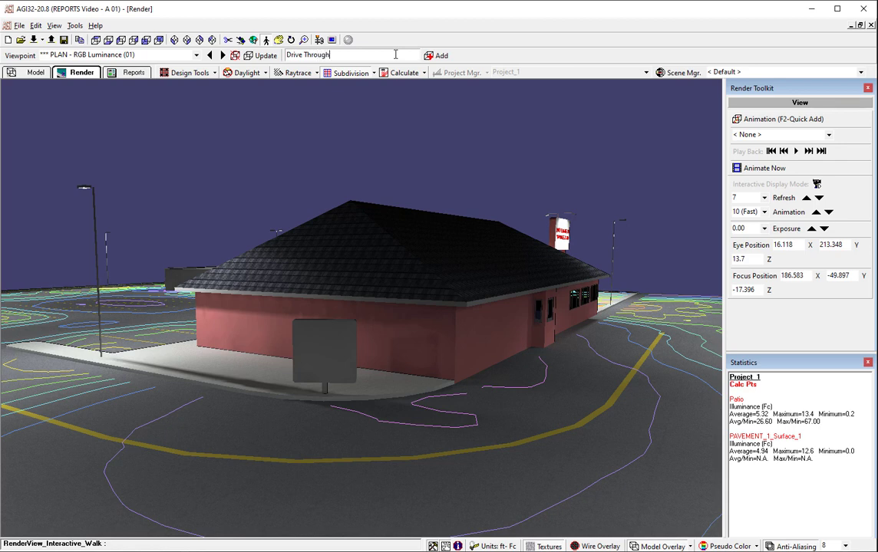
click(435, 55)
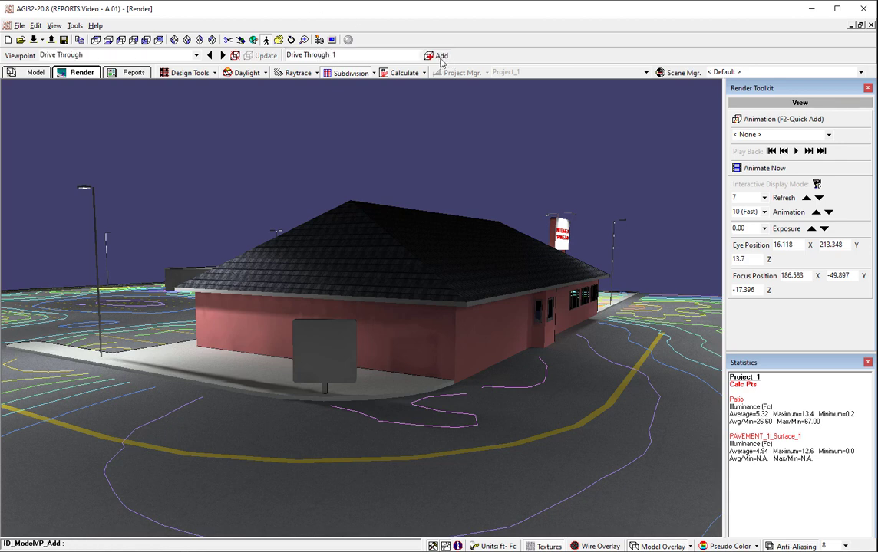
click(187, 57)
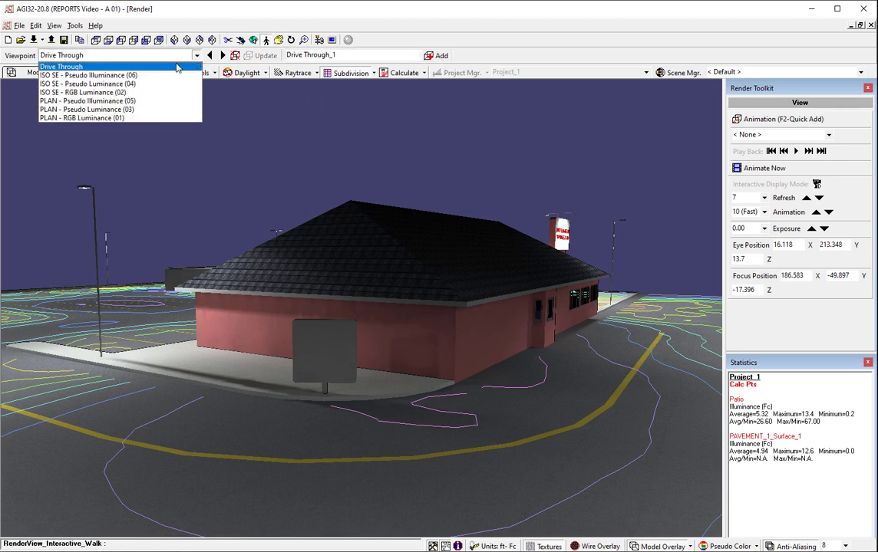
click(61, 66)
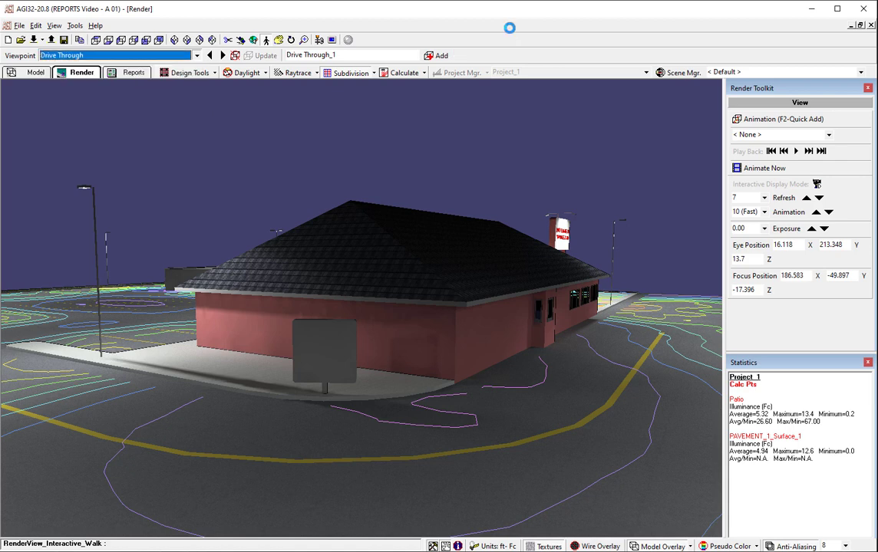
- Return to the report, then unlock and relock its page to load the dynamic rendering of the first viewpoint
click(132, 72)
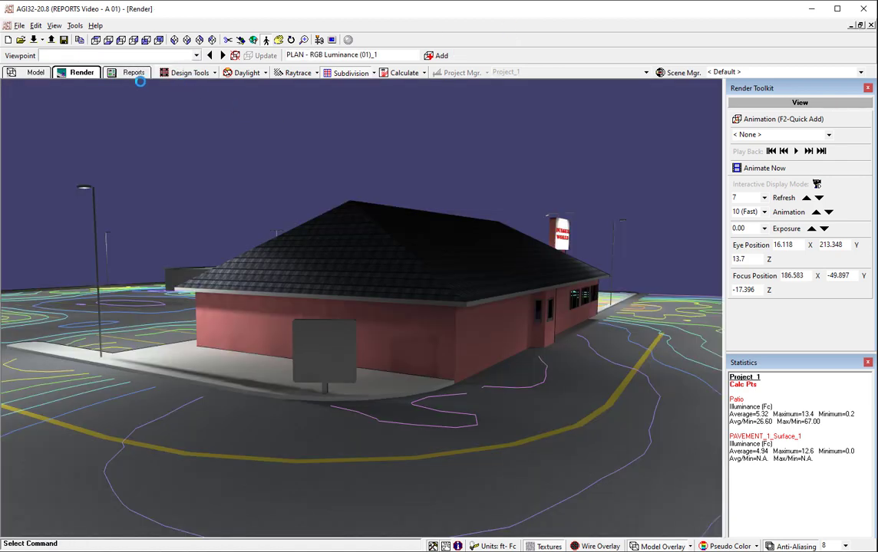
click(139, 83)
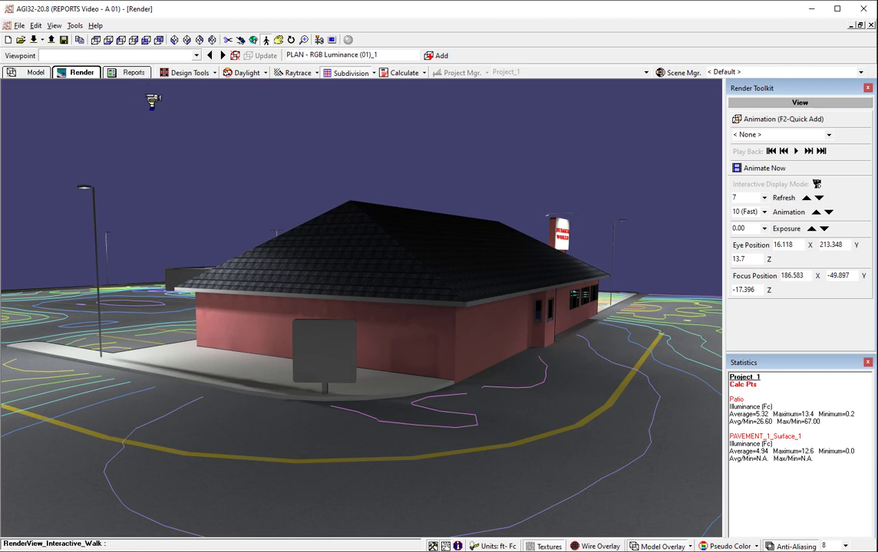
click(138, 73)
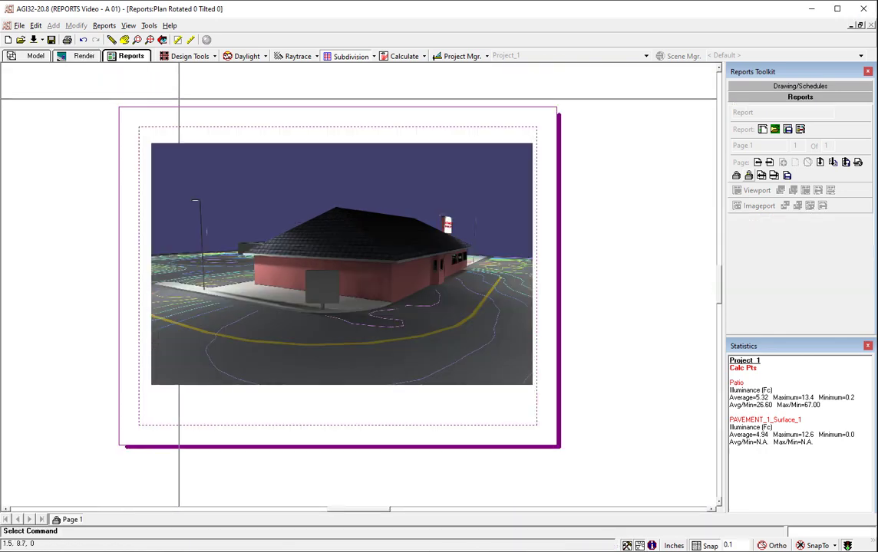
click(736, 178)
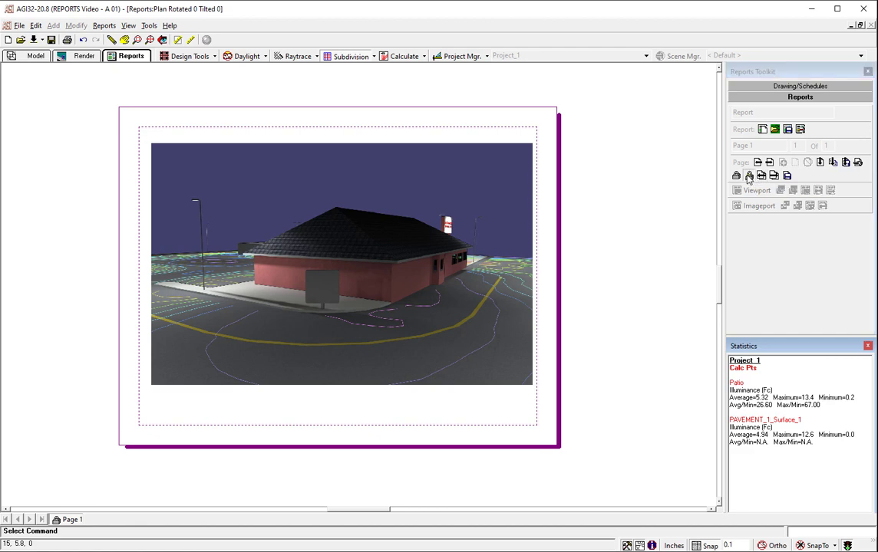
click(736, 178)
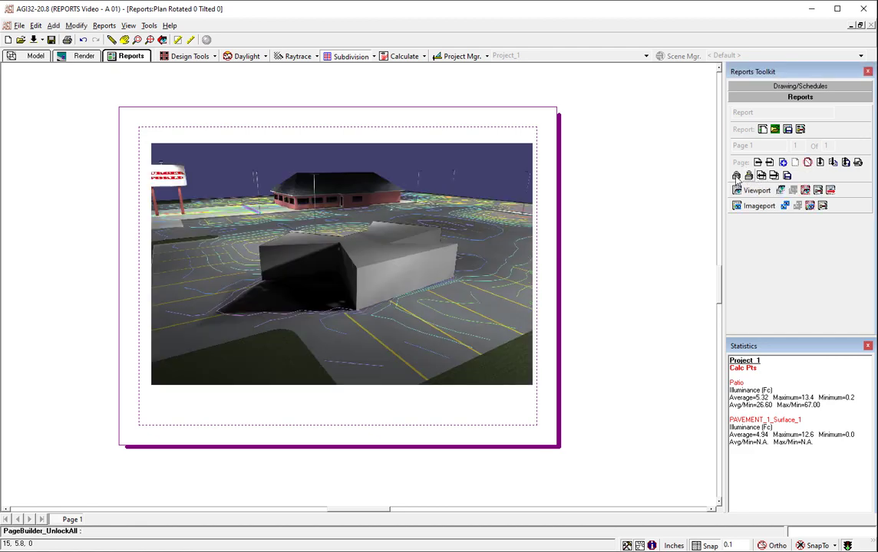
click(736, 176)
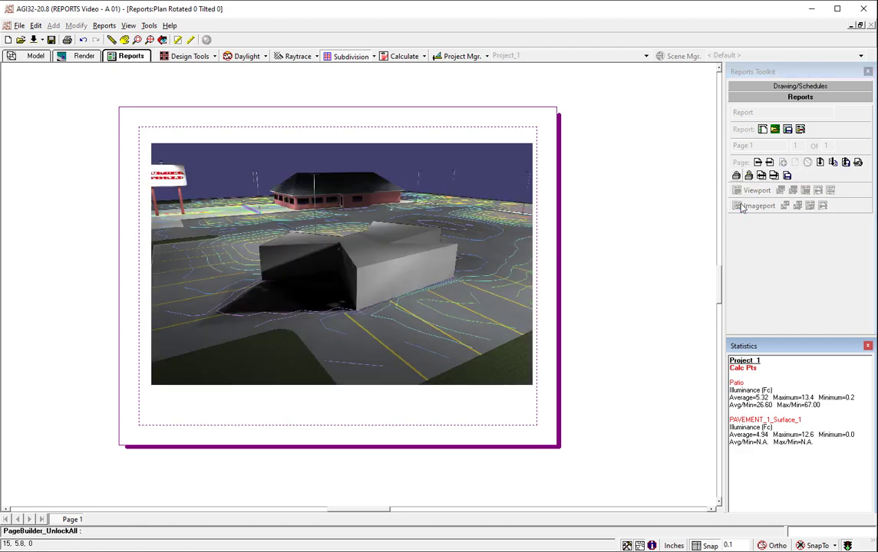
click(354, 258)
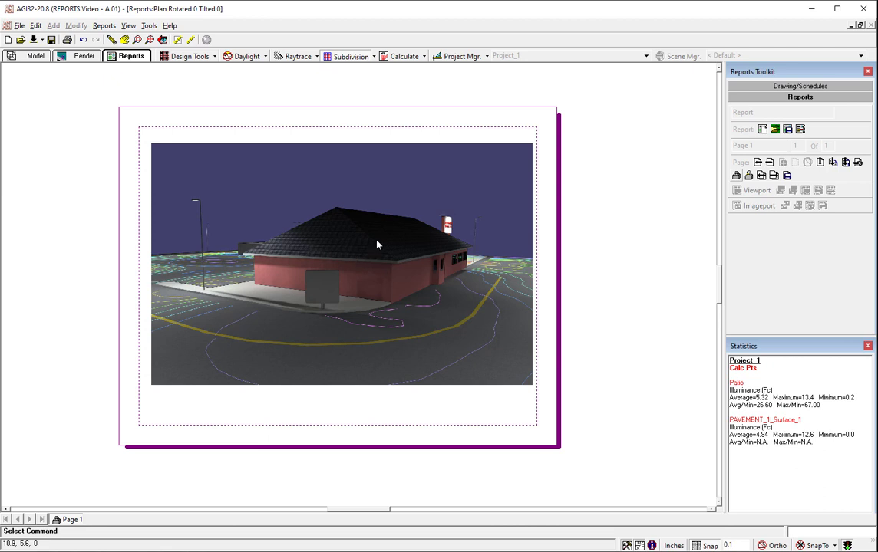
- Unlock the report page and set the imageport's dynamic image to <InsertImage_RenderView_2>
click(750, 177)
click(336, 256)
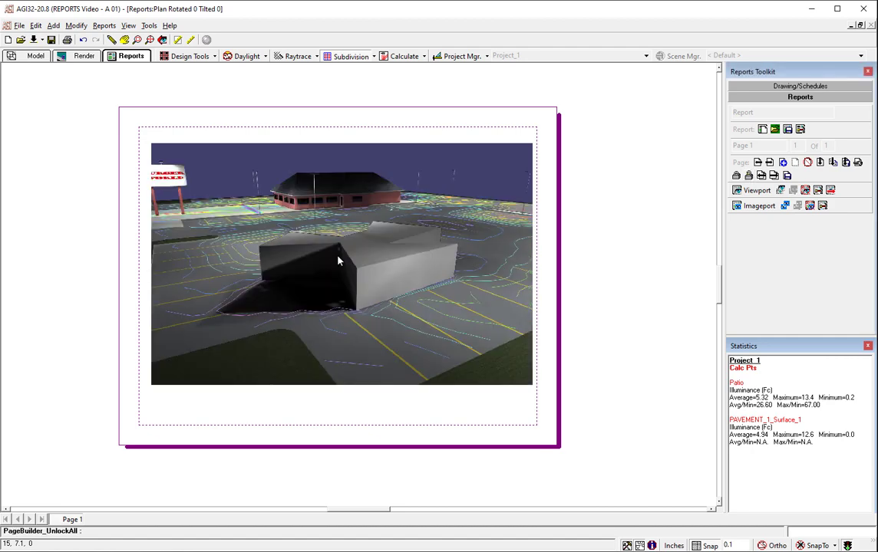
right_click(338, 261)
click(368, 296)
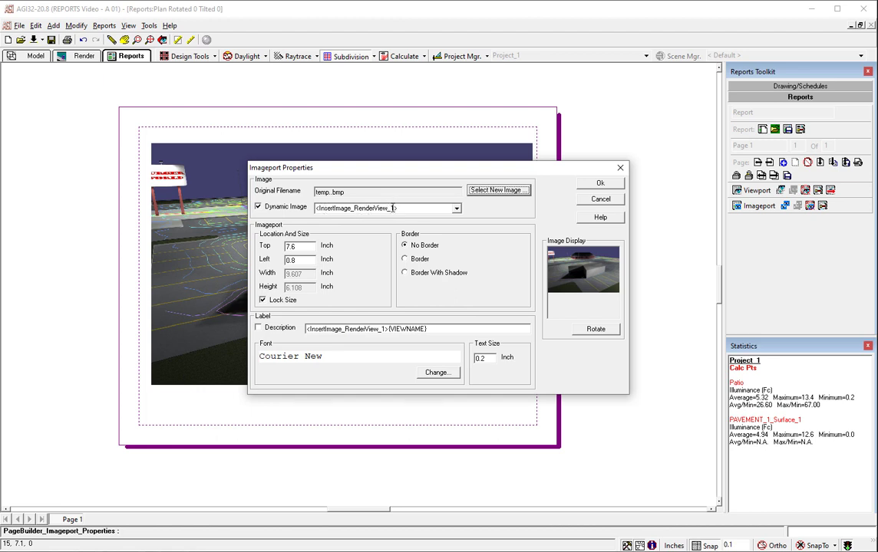
double_click(393, 208)
click(394, 208)
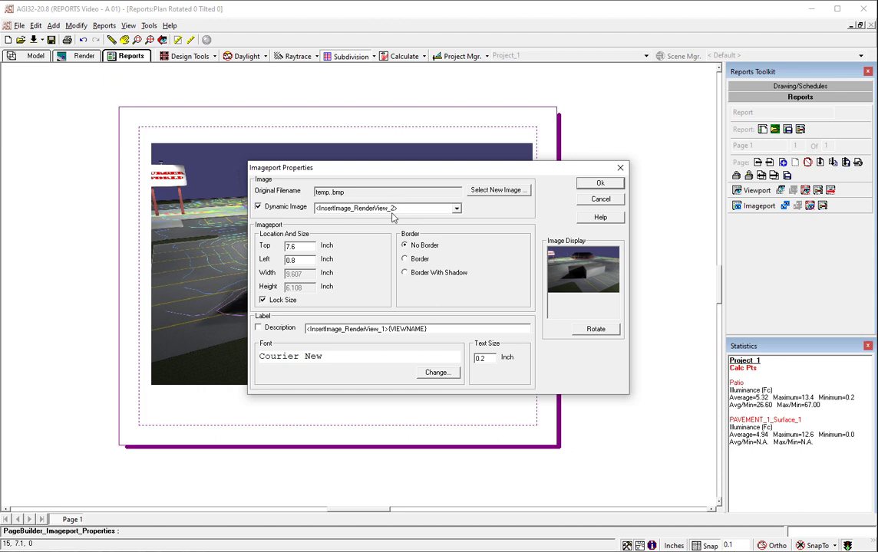
click(589, 182)
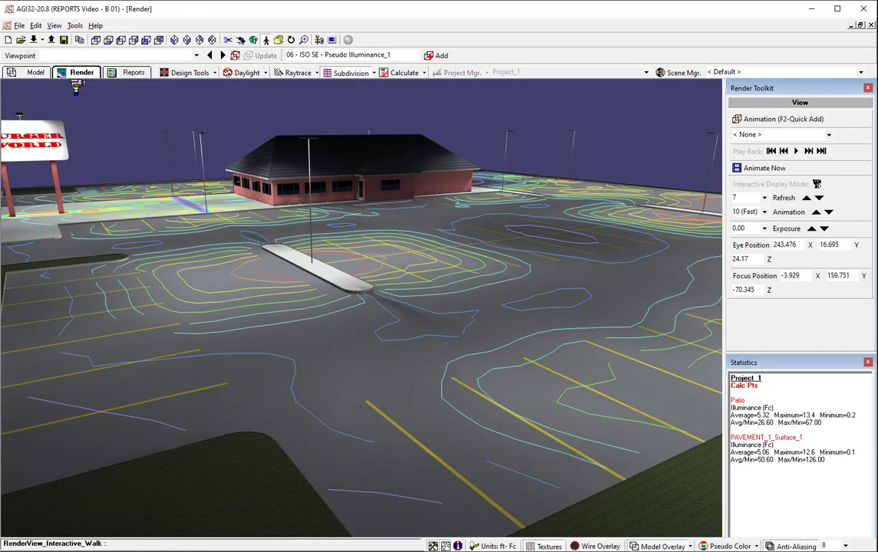
- In the REPORTS Video - B 01 project, review the numbered render viewpoints, and create a one-page custom Letter report in Landscape orientation
click(175, 55)
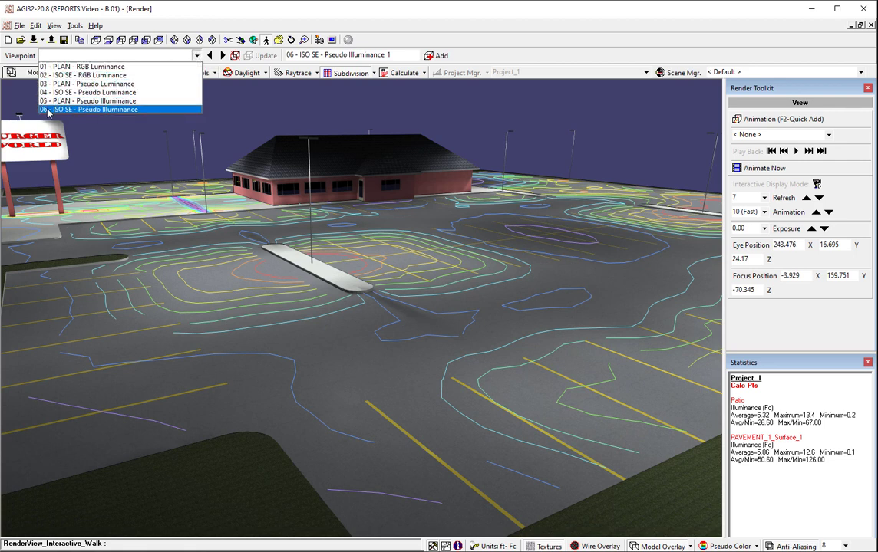
click(498, 29)
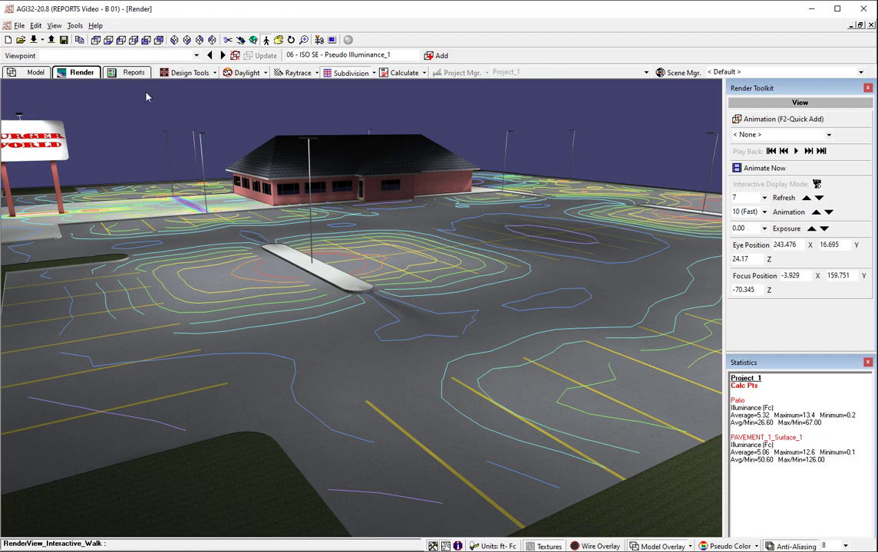
click(129, 72)
click(428, 159)
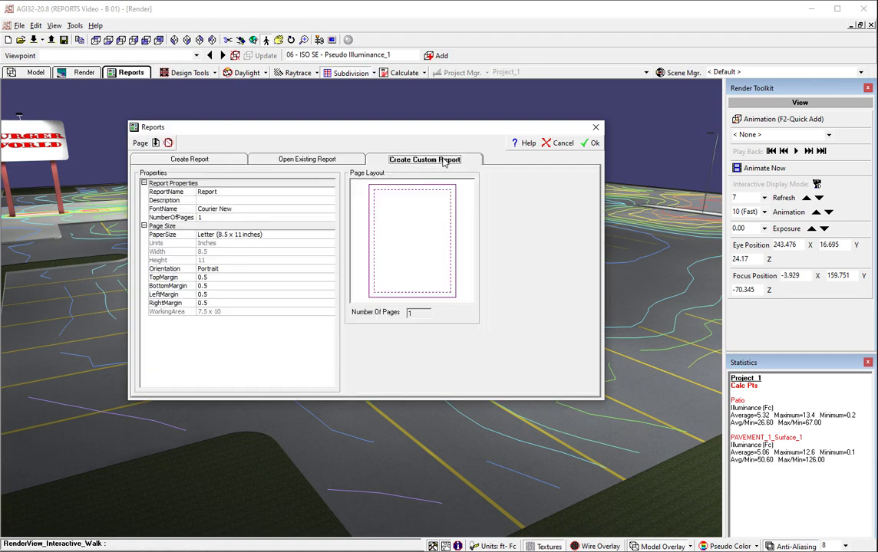
click(249, 271)
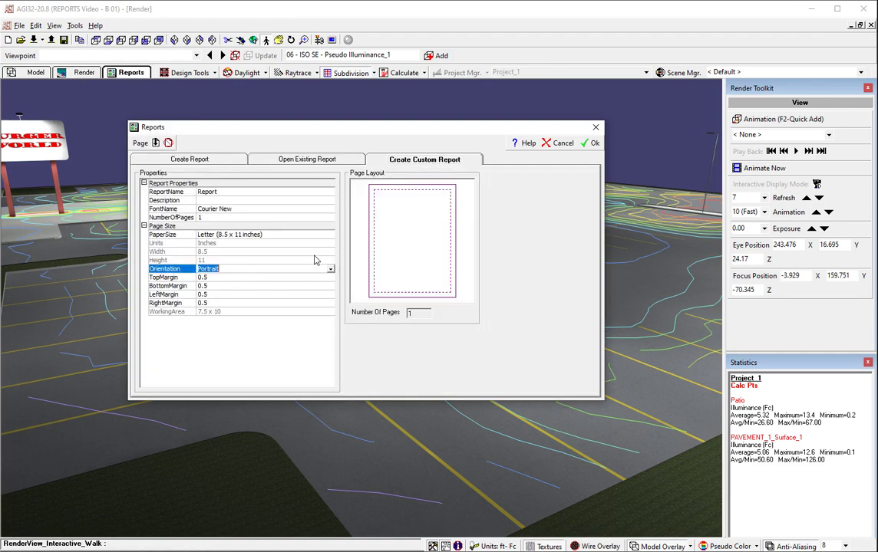
click(329, 269)
click(286, 285)
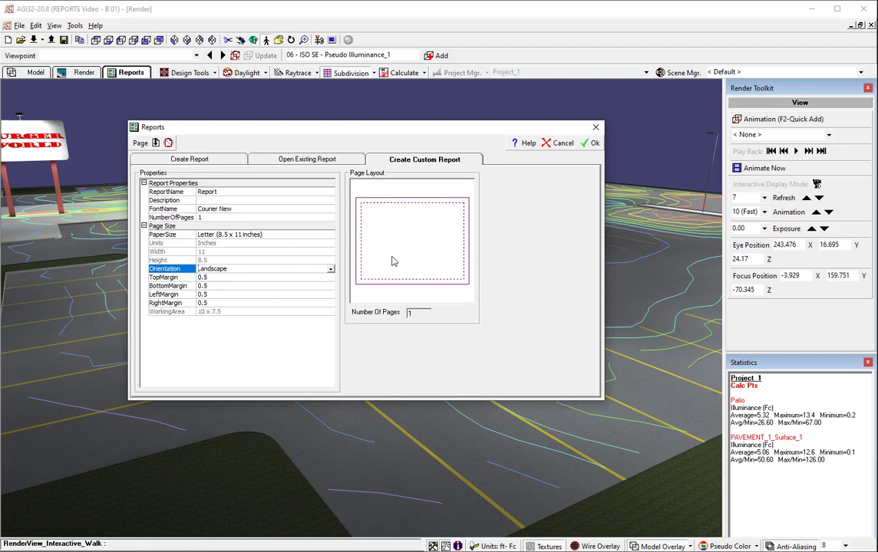
click(595, 144)
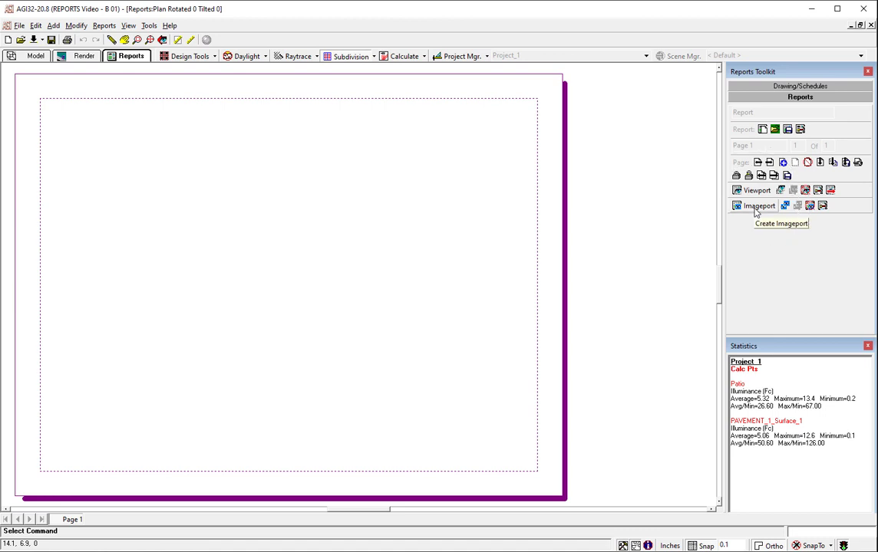
- Create an imageport from Proxy-RenderView(374x221).jpg and move it inside the margins to about 7.4 in top, 1.4 in left
click(756, 208)
click(341, 181)
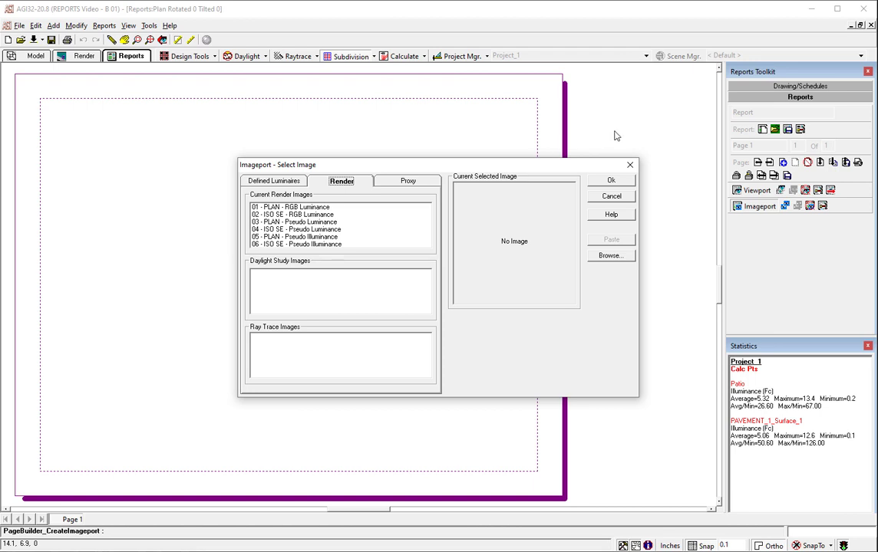
click(426, 185)
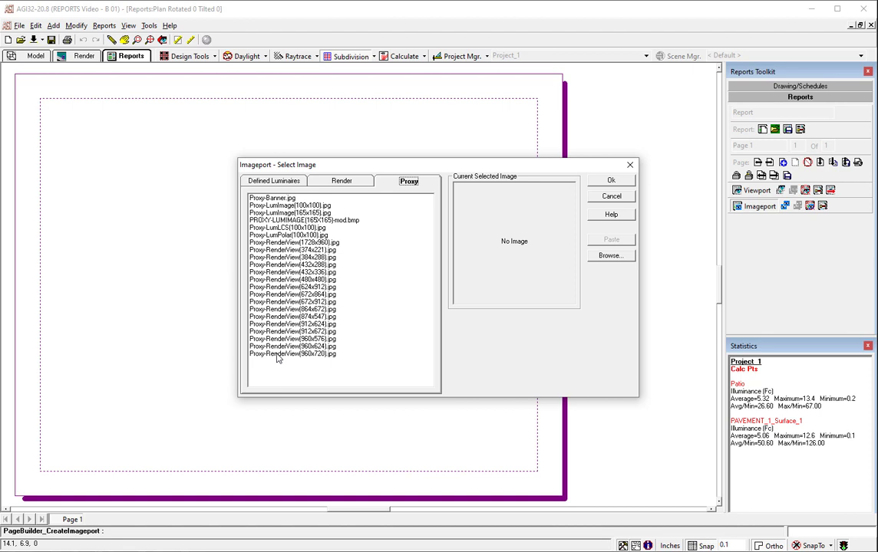
click(253, 250)
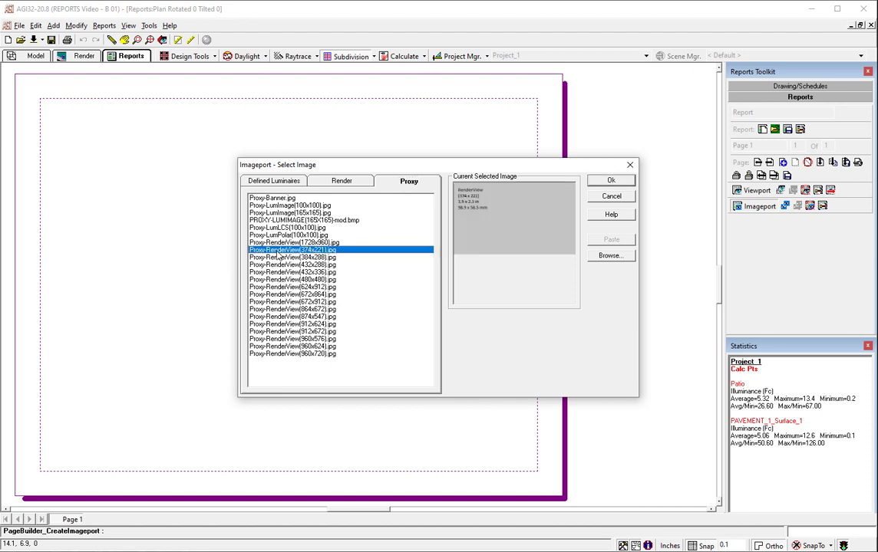
click(599, 183)
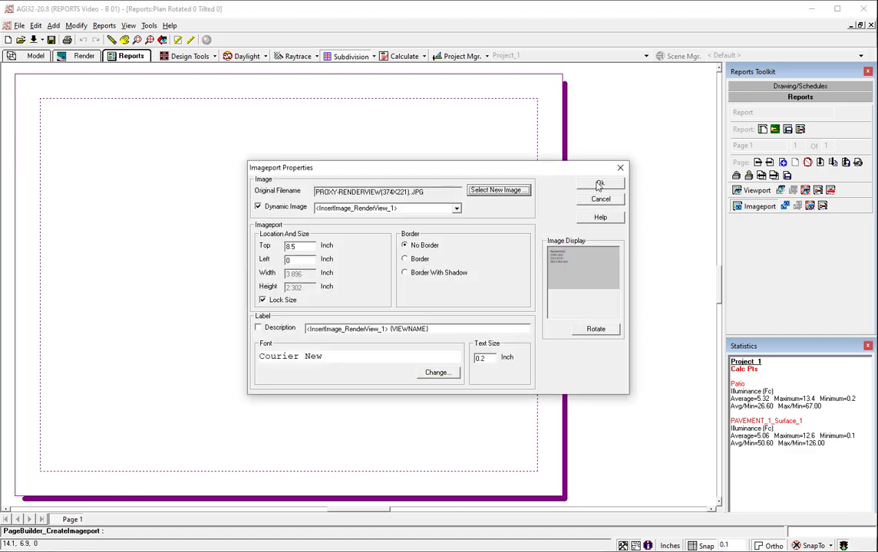
click(599, 184)
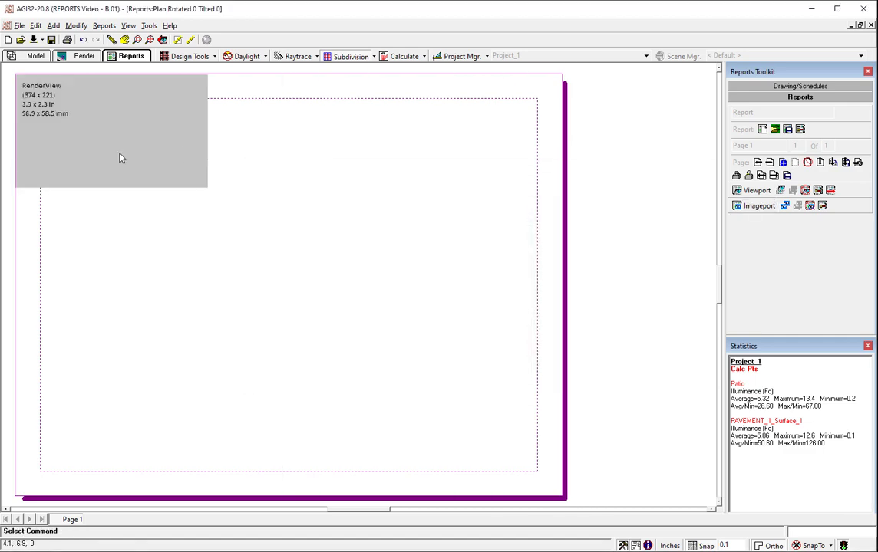
drag(159, 183, 229, 238)
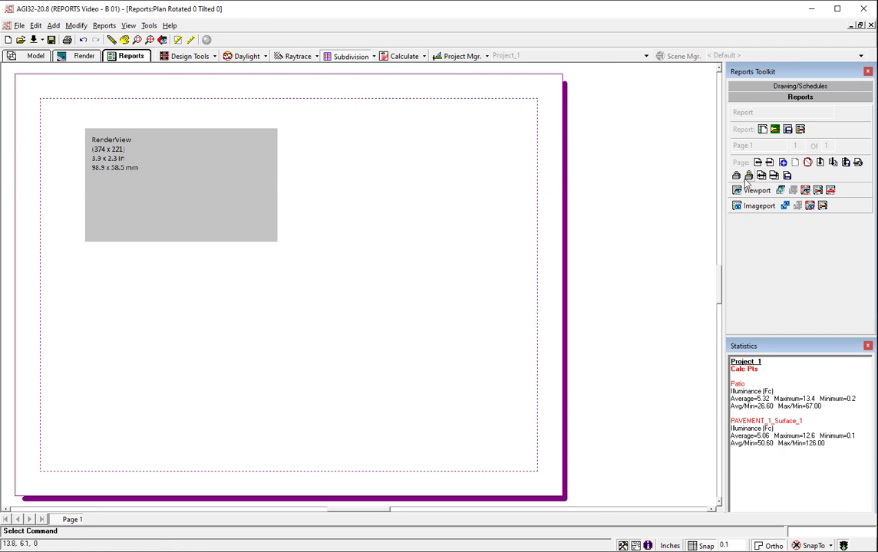
- Review the render images available to the imageport and set its dynamic image to <InsertImage_RenderView_2>
right_click(96, 166)
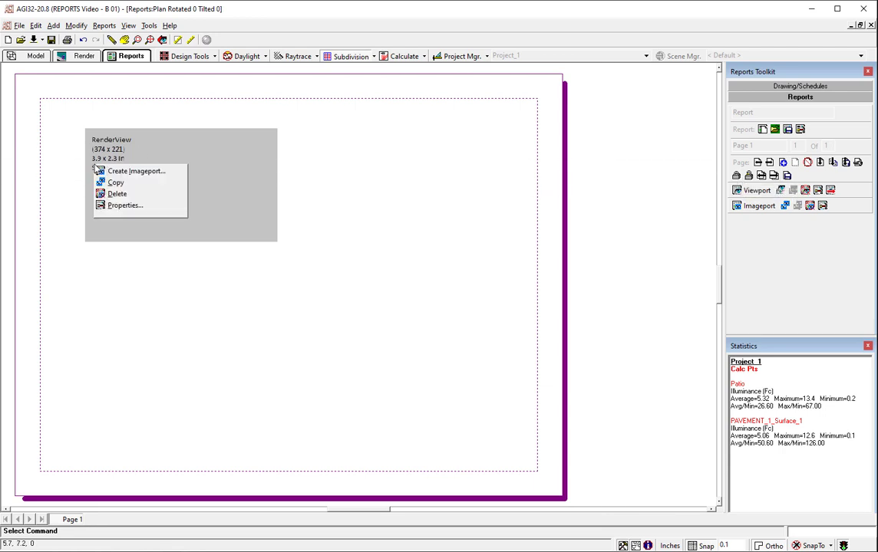
click(114, 206)
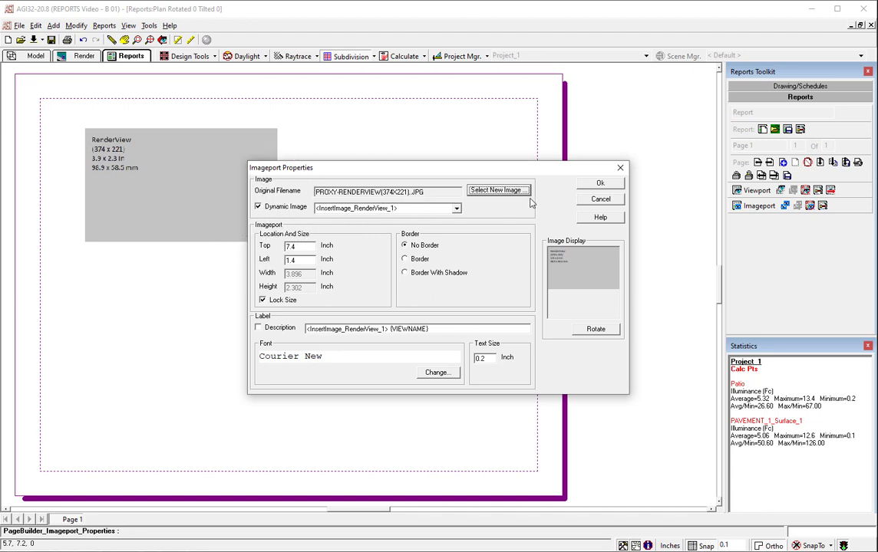
click(498, 190)
click(340, 181)
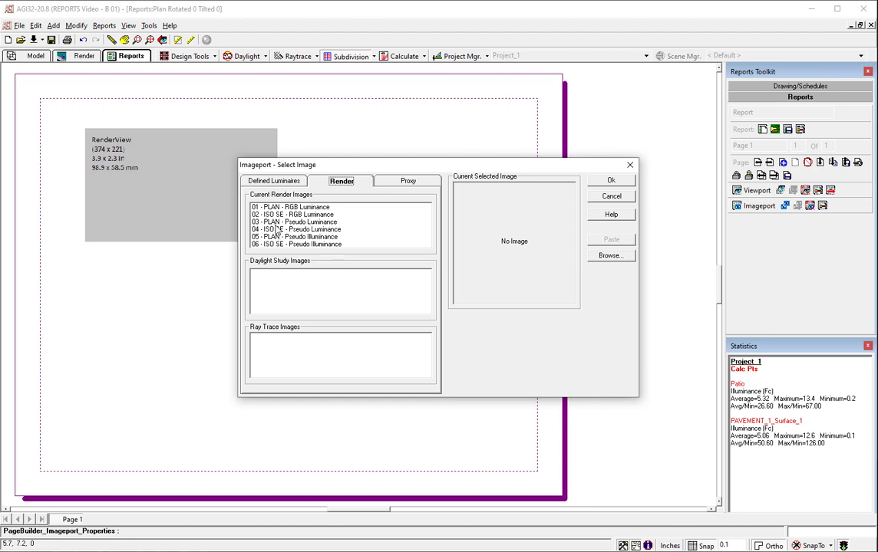
click(611, 182)
click(394, 208)
click(393, 208)
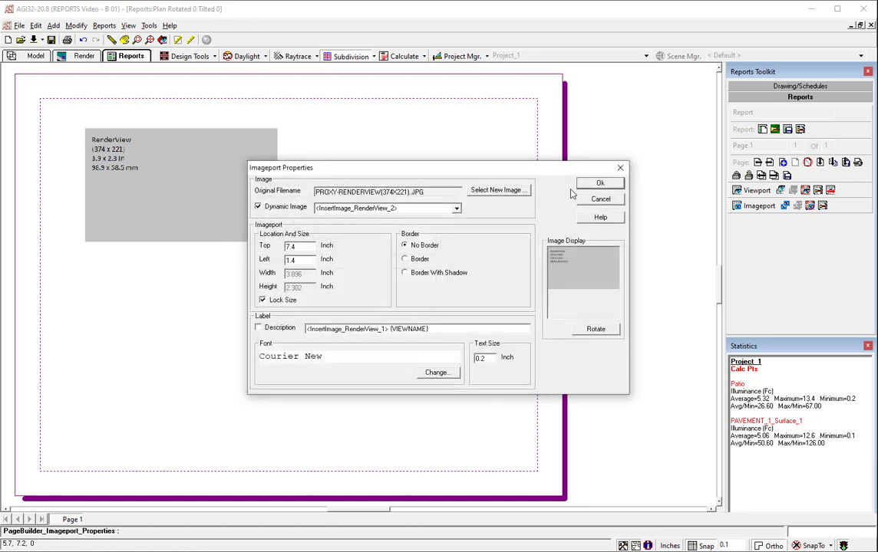
click(601, 182)
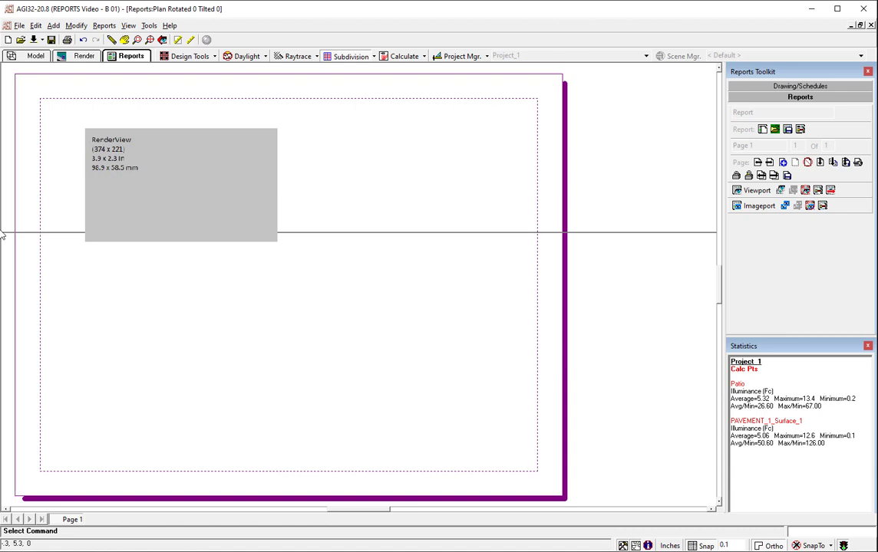
click(749, 176)
click(736, 176)
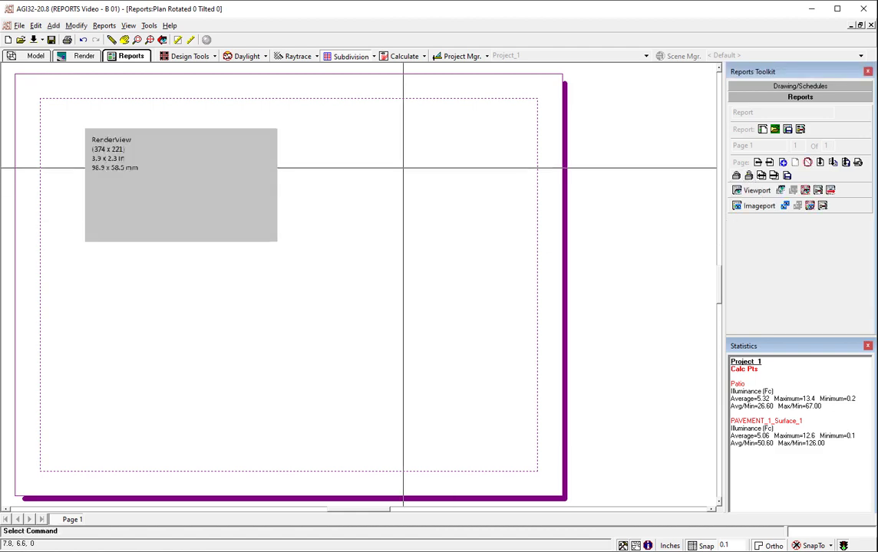
- Replace the imageport's placeholder image with Proxy-RenderView(874x547).jpg
right_click(169, 166)
click(199, 208)
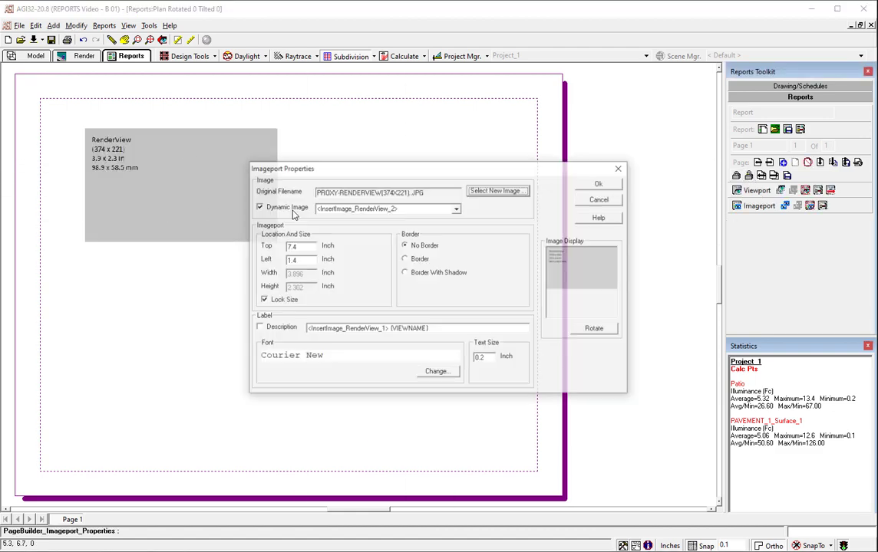
click(427, 173)
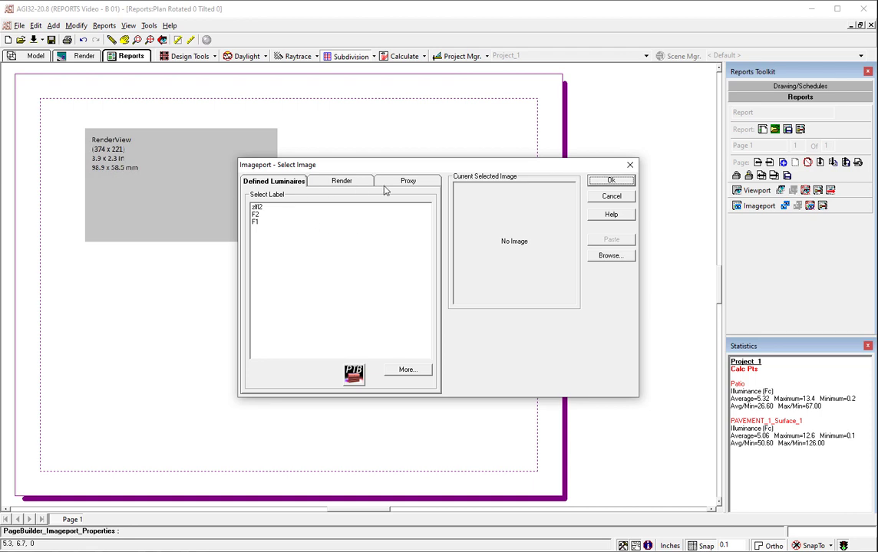
click(408, 182)
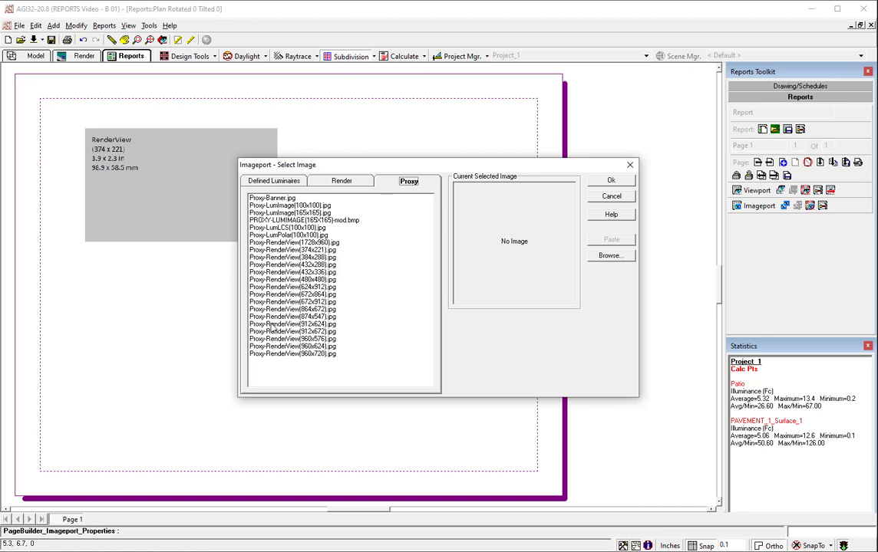
click(285, 316)
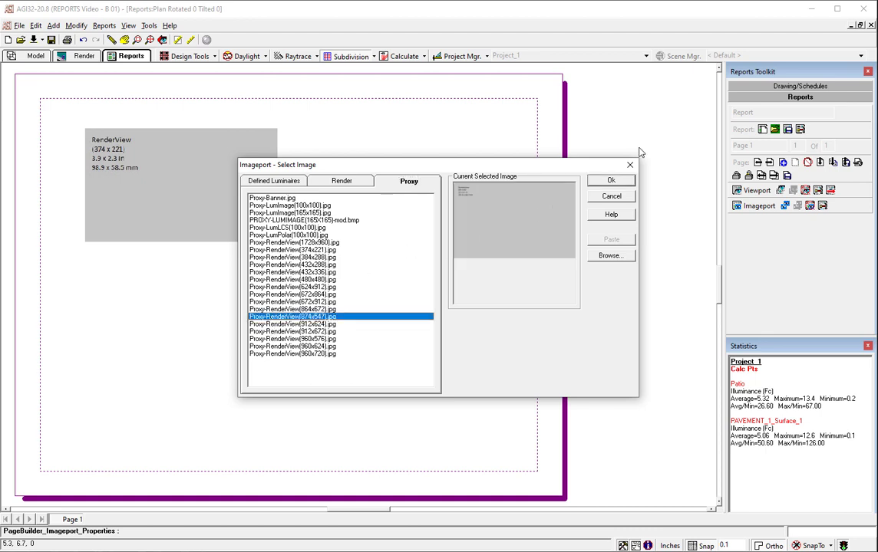
click(609, 181)
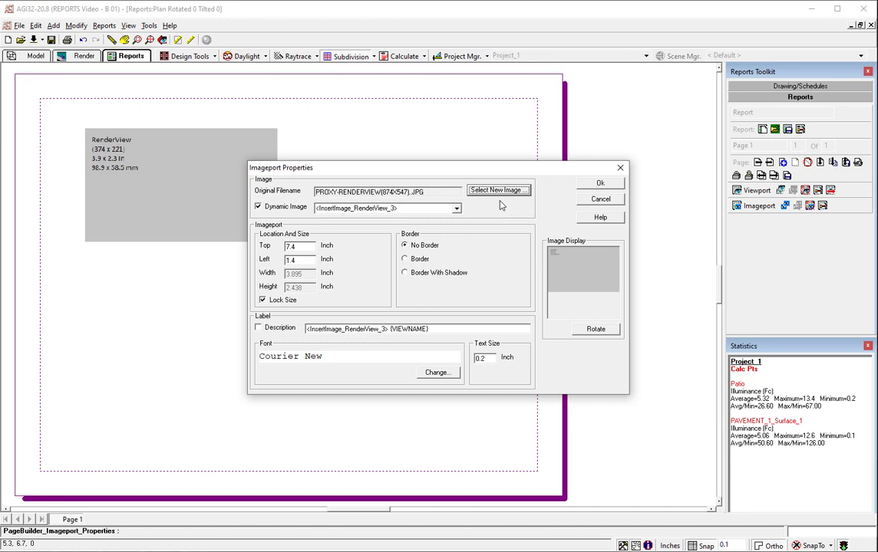
- Set the dynamic image of the imageport with the new proxy to <InsertImage_RenderView_2> and apply its properties
click(392, 210)
click(394, 208)
click(393, 208)
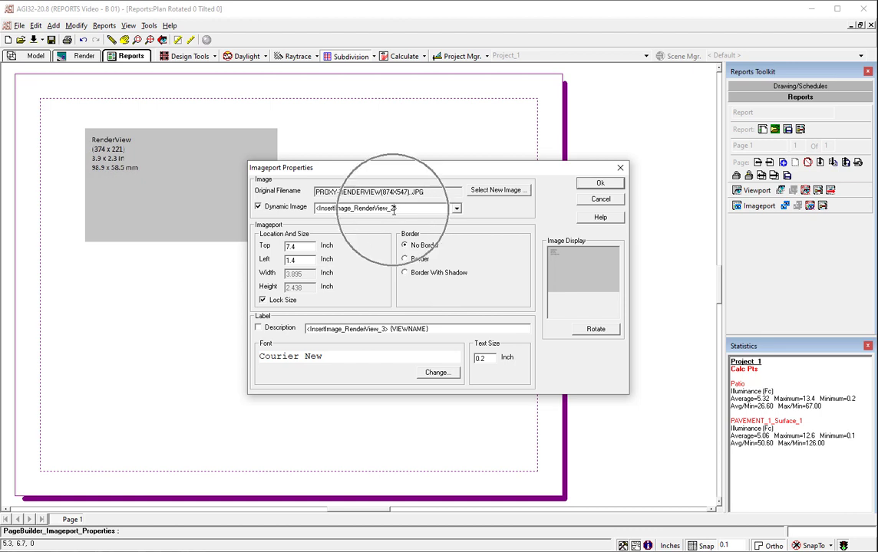
click(591, 187)
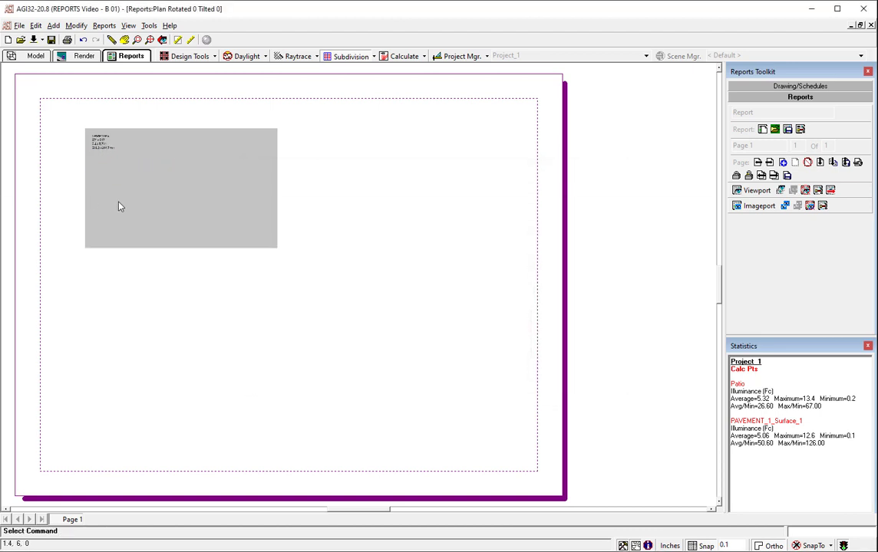
scroll(244, 212, down, 1)
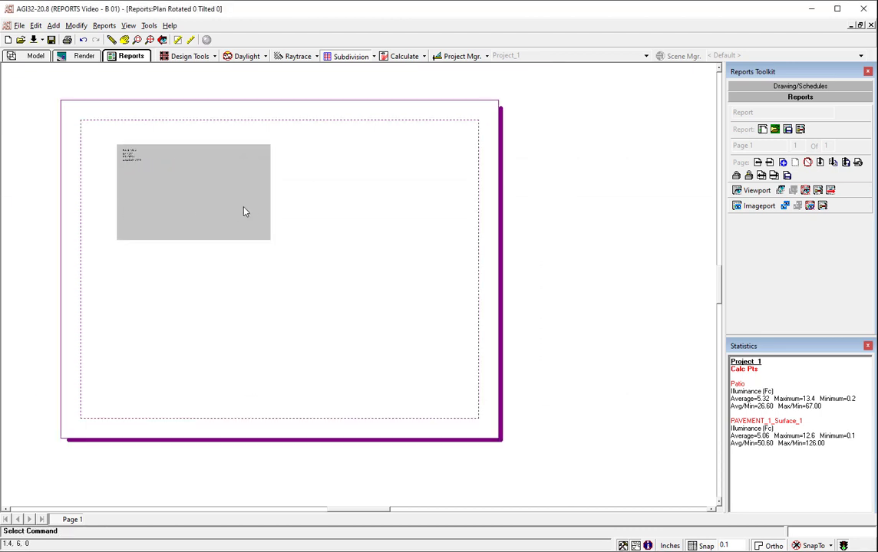
click(736, 176)
click(749, 177)
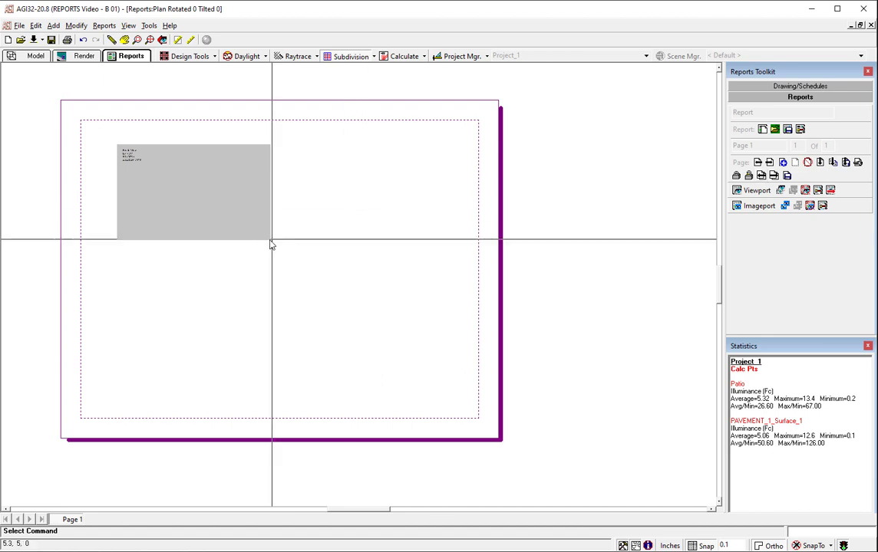
- Replace the imageport's placeholder image with Proxy-RenderView(960x576).jpg
right_click(264, 208)
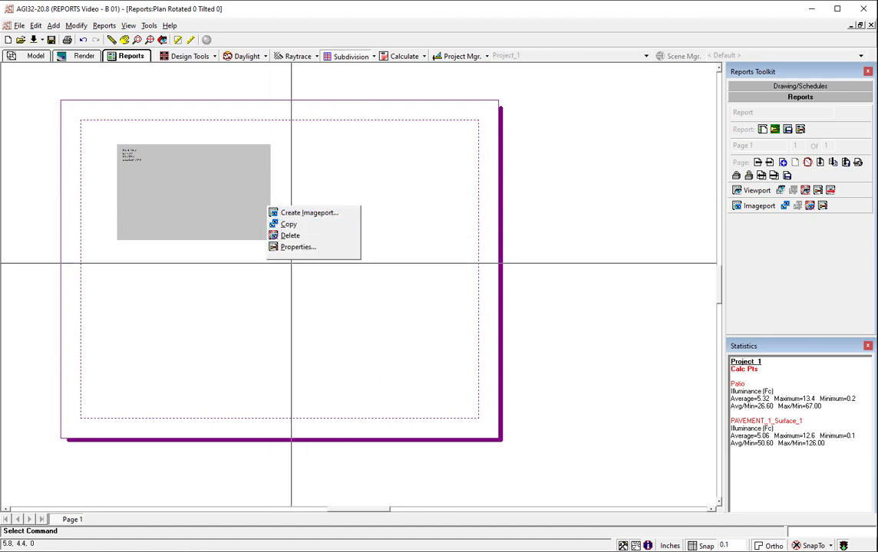
click(295, 247)
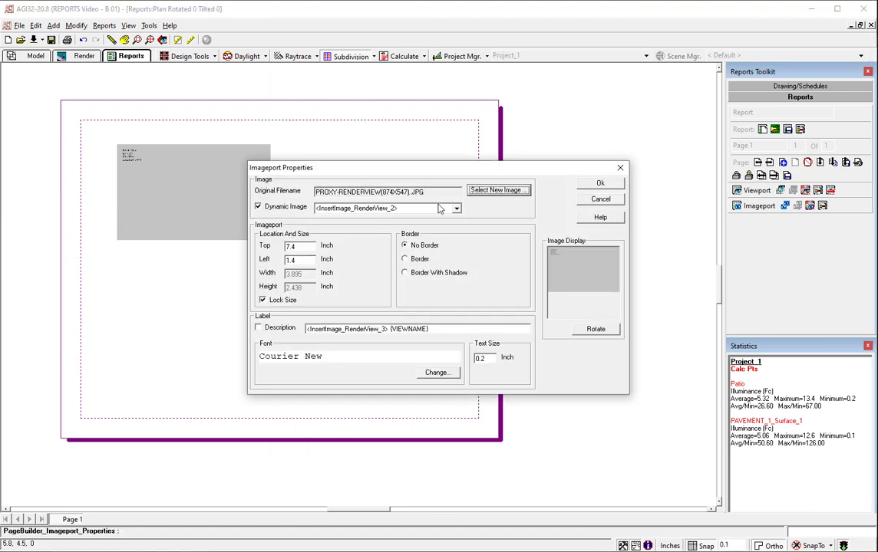
click(485, 191)
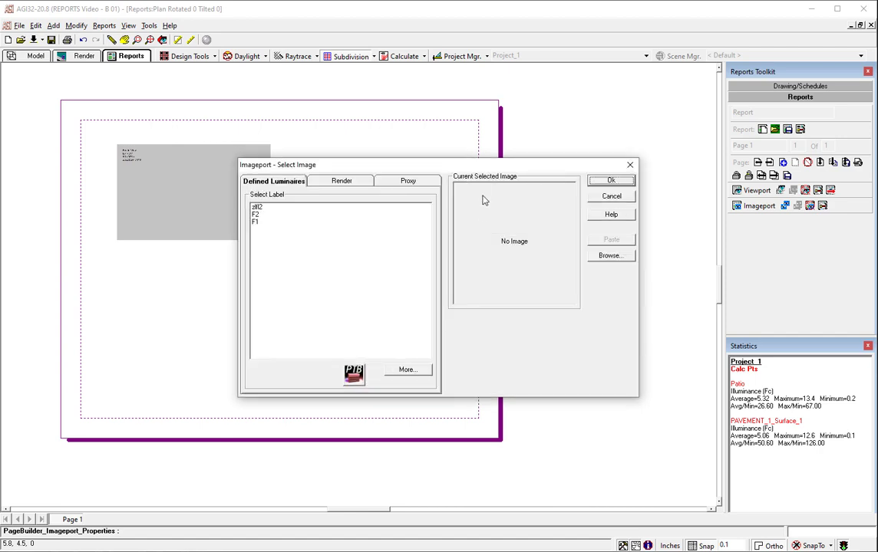
click(394, 181)
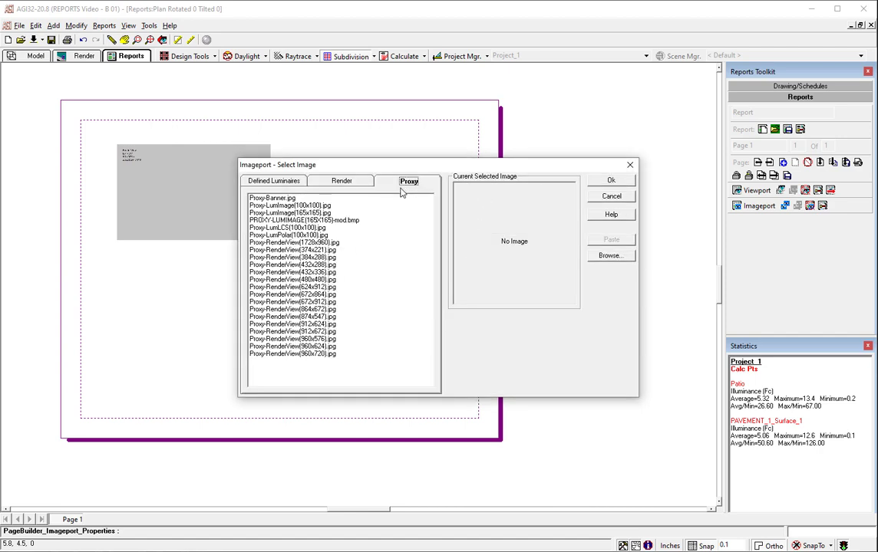
click(293, 339)
click(591, 181)
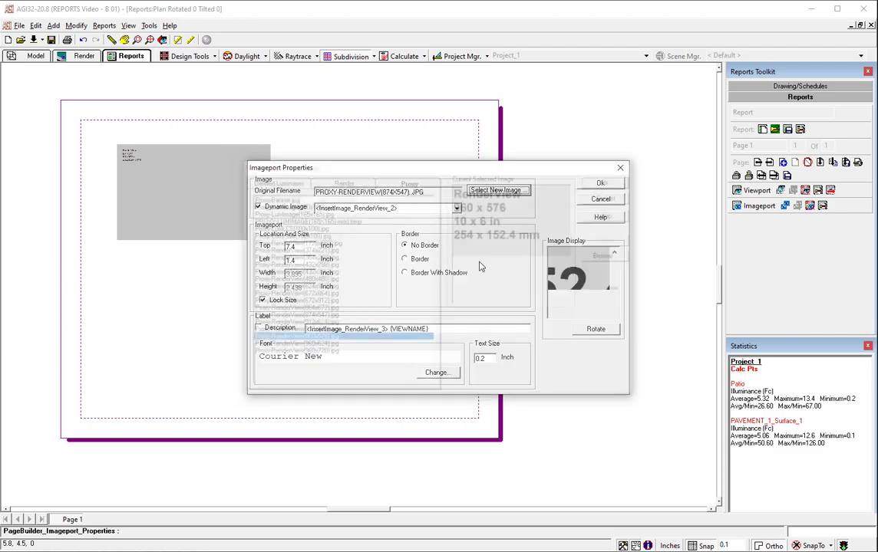
- Unlock the imageport's size, enlarge it to about 8.6 by 5.2 in, and position it about 7.5 in top, 1.2 in left
click(262, 300)
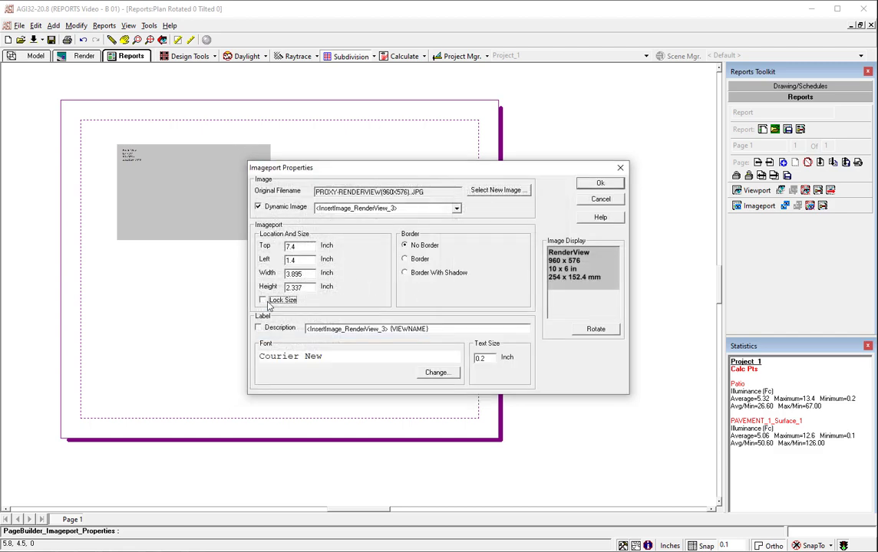
click(600, 184)
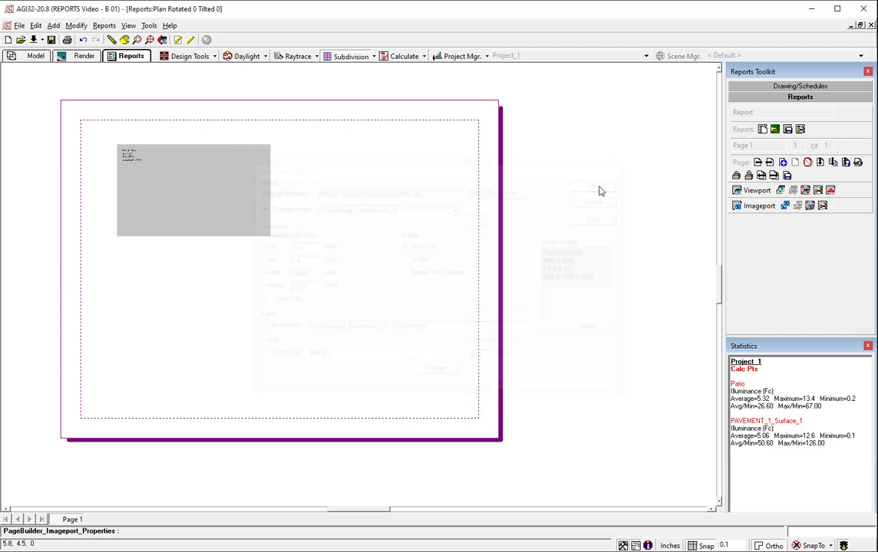
drag(267, 235, 457, 348)
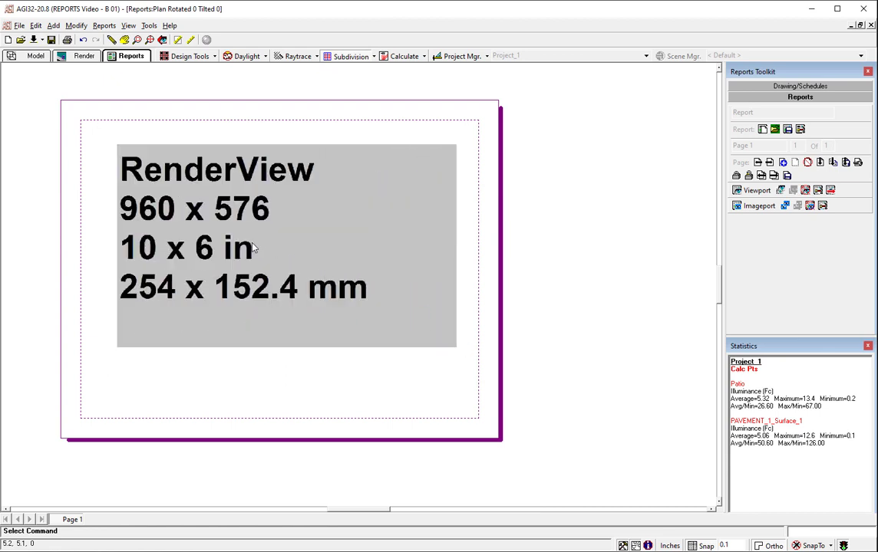
mouse_move(253, 248)
mouse_down()
mouse_move(228, 230)
mouse_move(185, 228)
mouse_move(258, 238)
mouse_up()
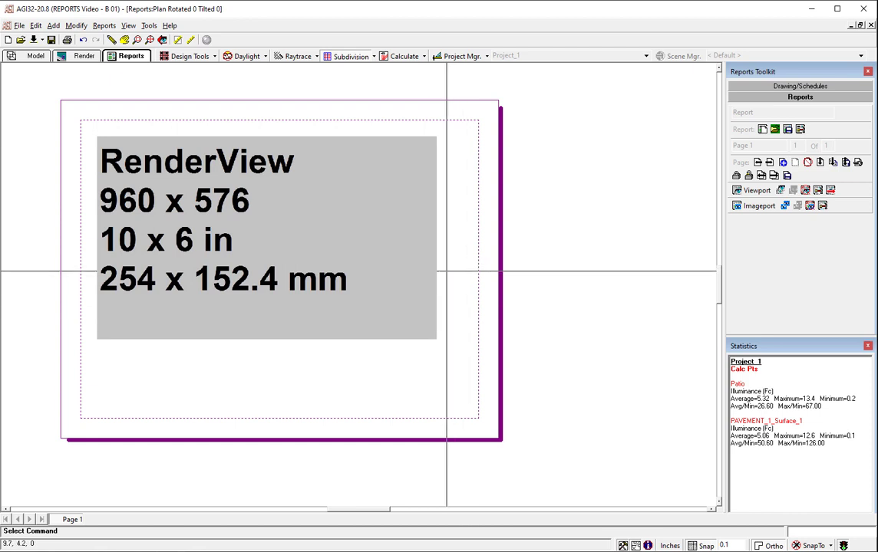
drag(437, 271, 455, 281)
drag(326, 249, 339, 253)
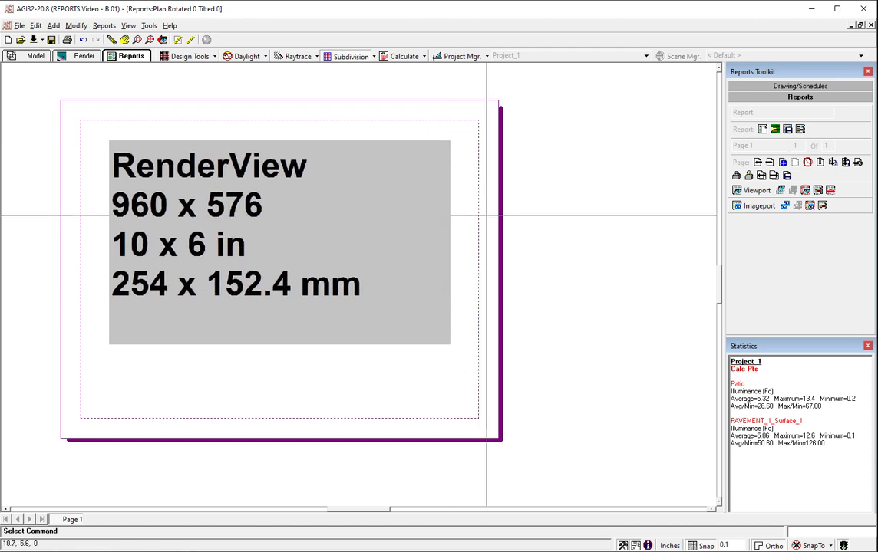
- Lock the page to preview its rendering, unlock it, and set the imageport's dynamic image to <InsertImage_RenderView_2>
click(736, 175)
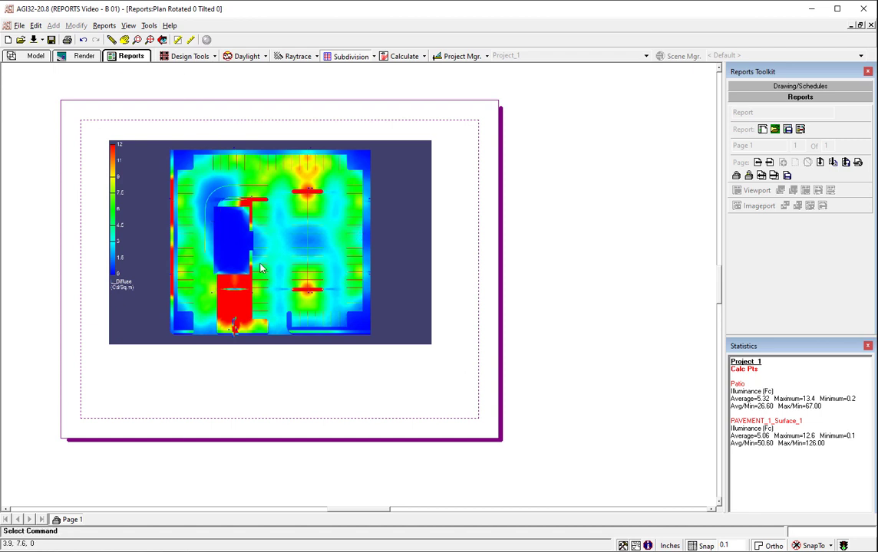
click(748, 175)
right_click(293, 274)
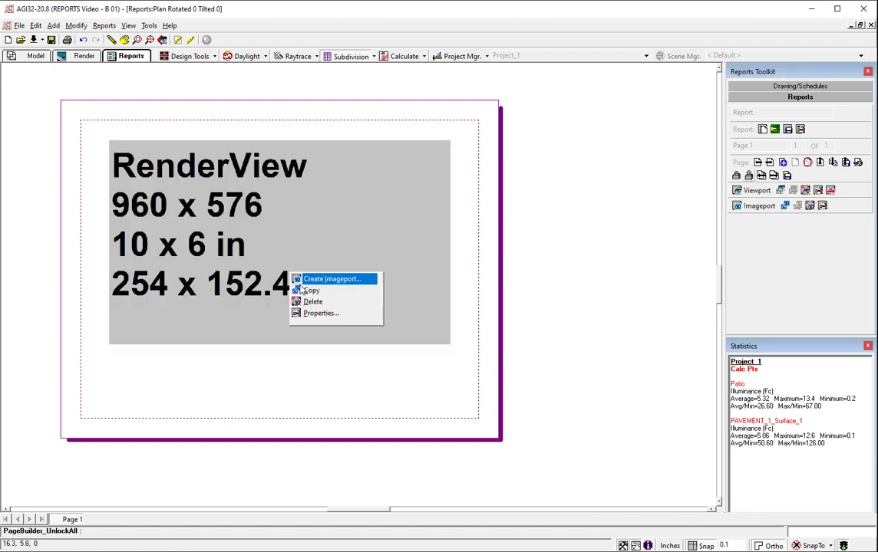
click(311, 314)
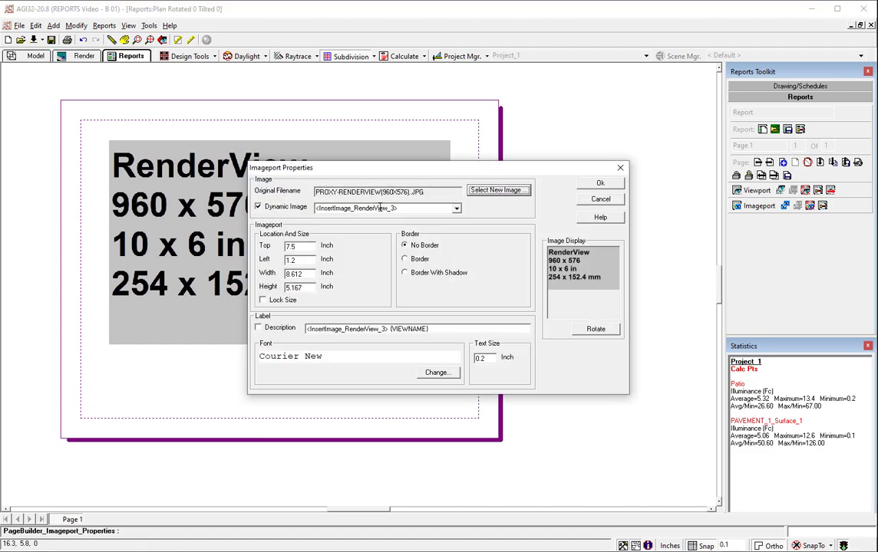
click(393, 208)
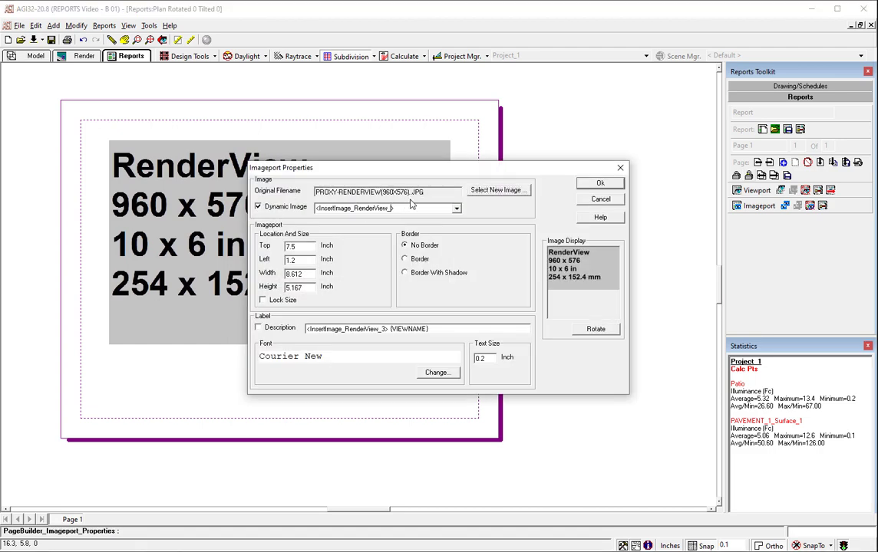
click(620, 167)
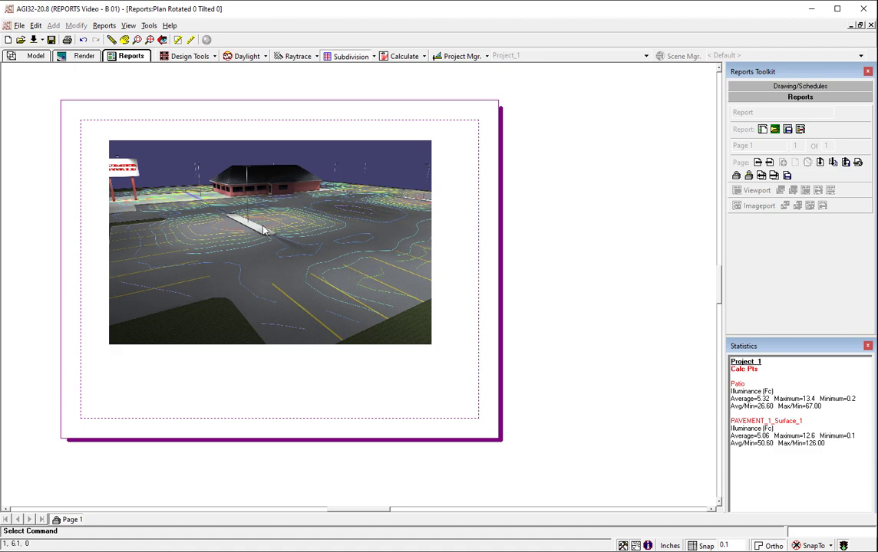
- In the model's plan view, draw an irregular star-shaped flat polygon object with 8 ft sides in the southeast part of the parking lot
double_click(333, 229)
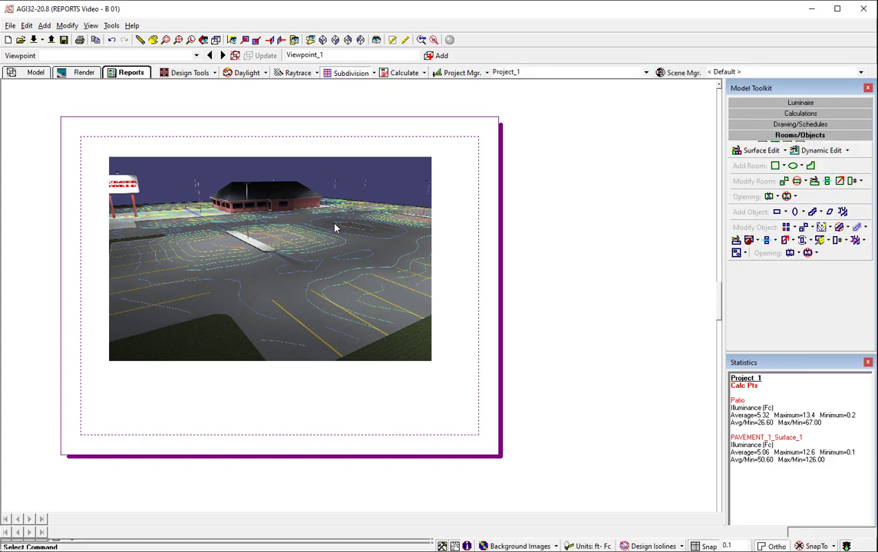
click(190, 39)
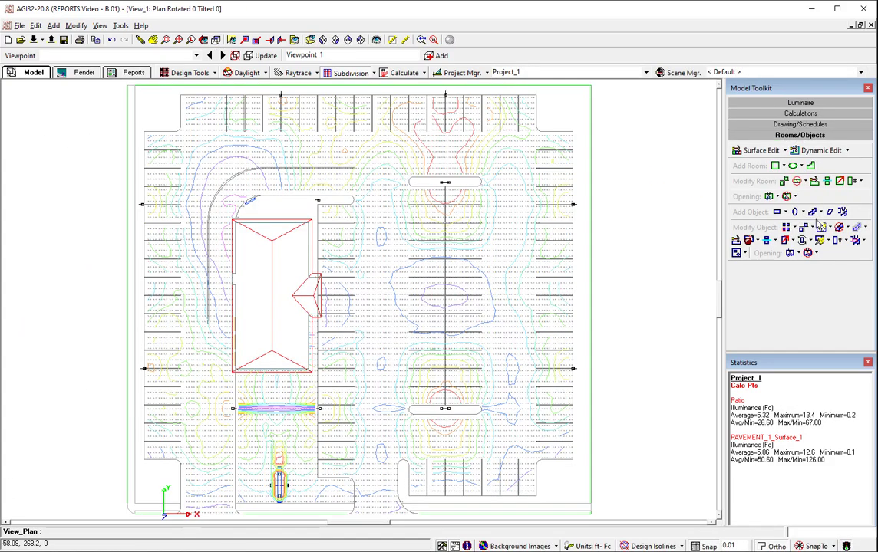
click(811, 212)
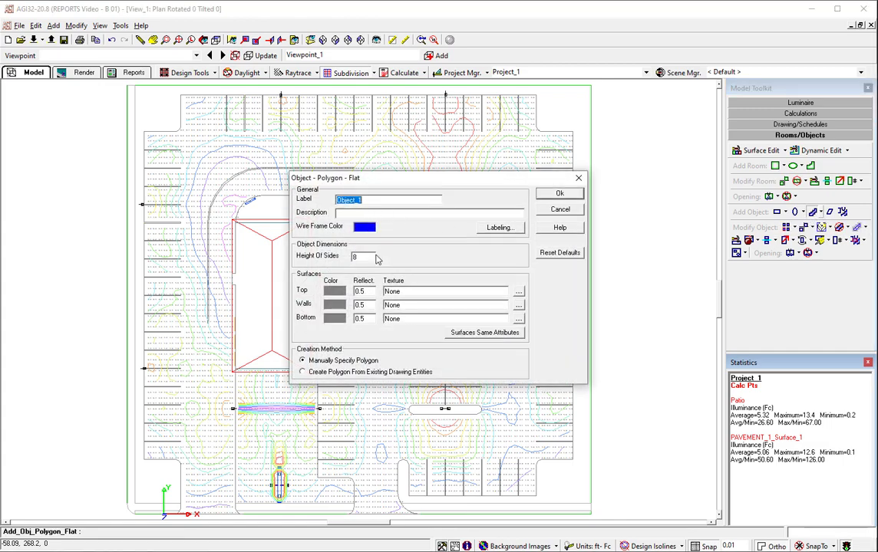
click(559, 193)
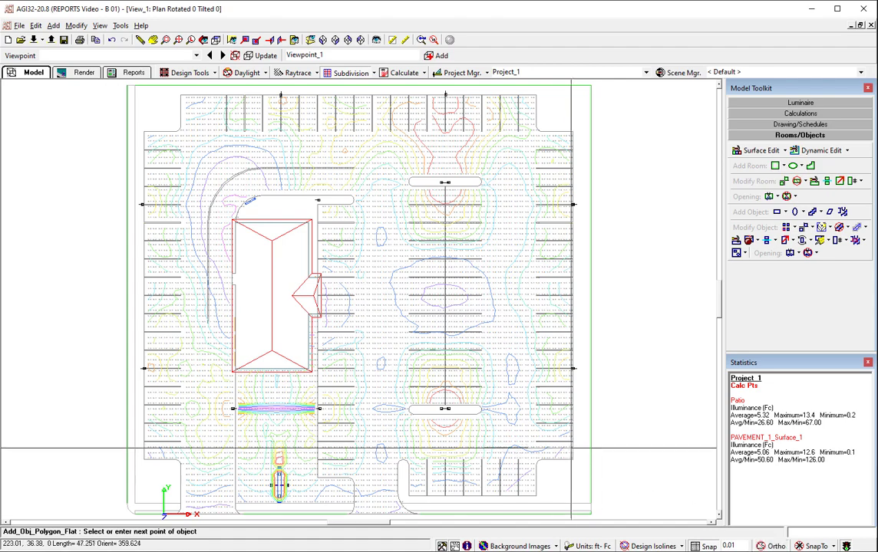
click(508, 418)
click(565, 419)
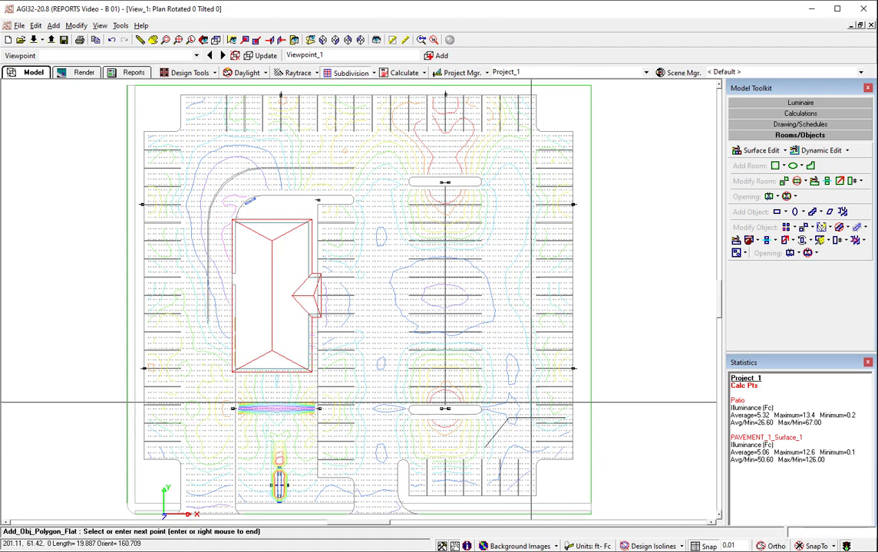
click(523, 383)
click(517, 350)
click(511, 388)
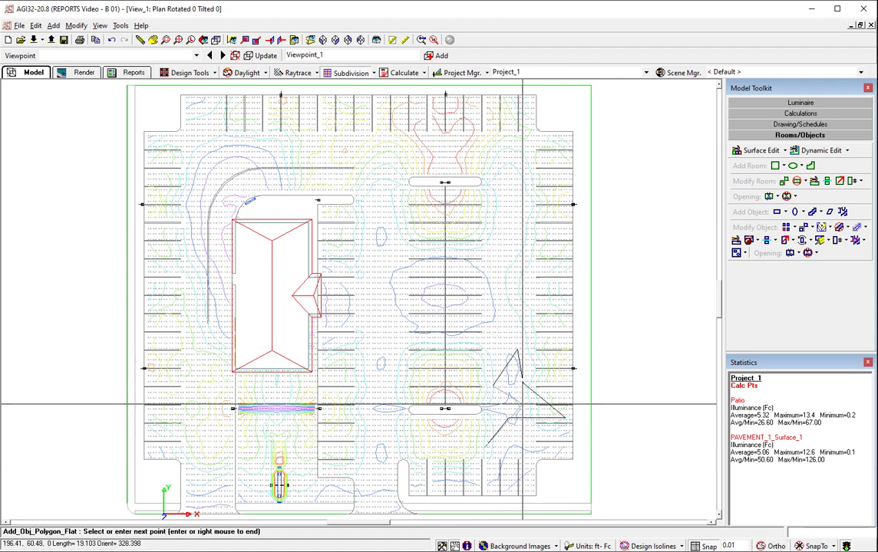
click(481, 398)
click(524, 407)
right_click(493, 420)
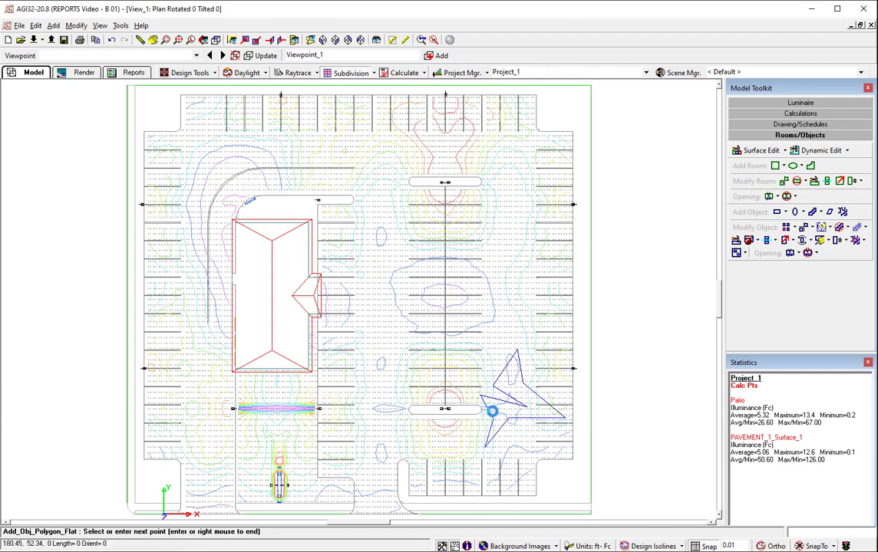
- Recalculate the project and inspect the new polygon object in the rendering and on the report page
click(399, 73)
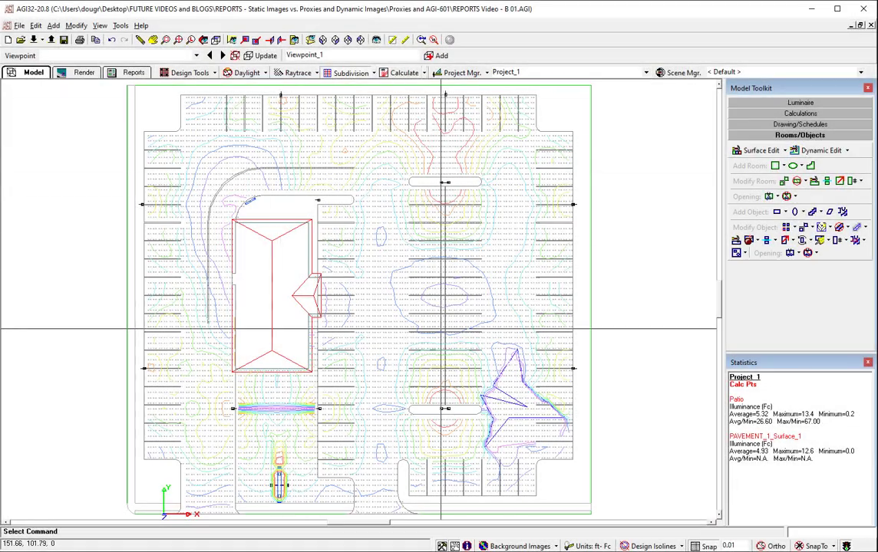
click(84, 73)
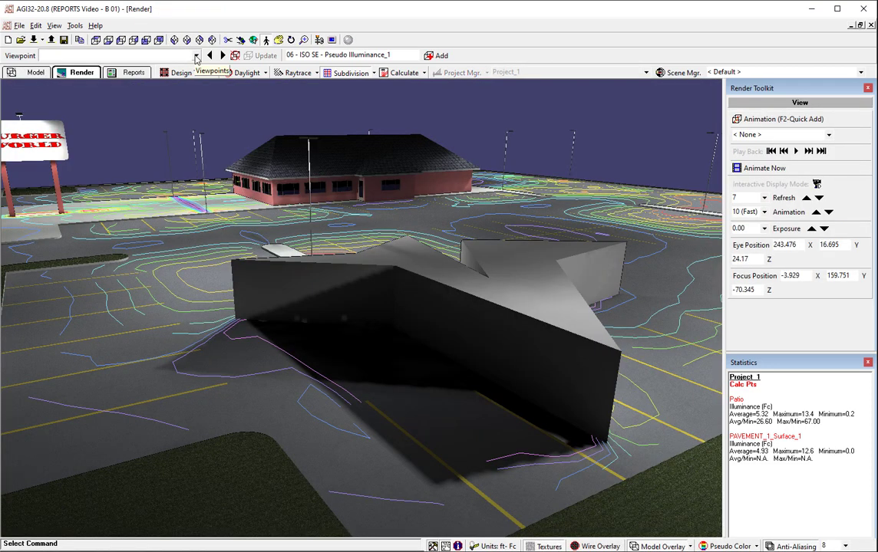
click(133, 73)
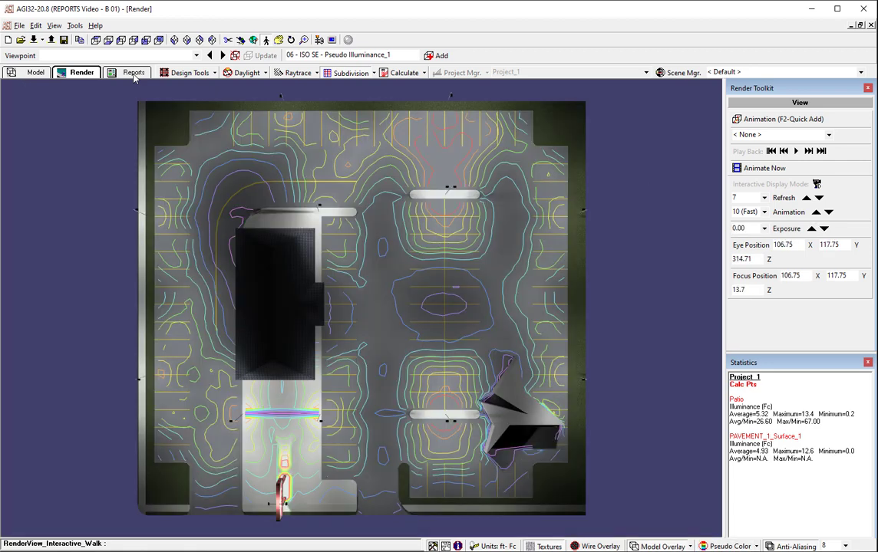
click(133, 73)
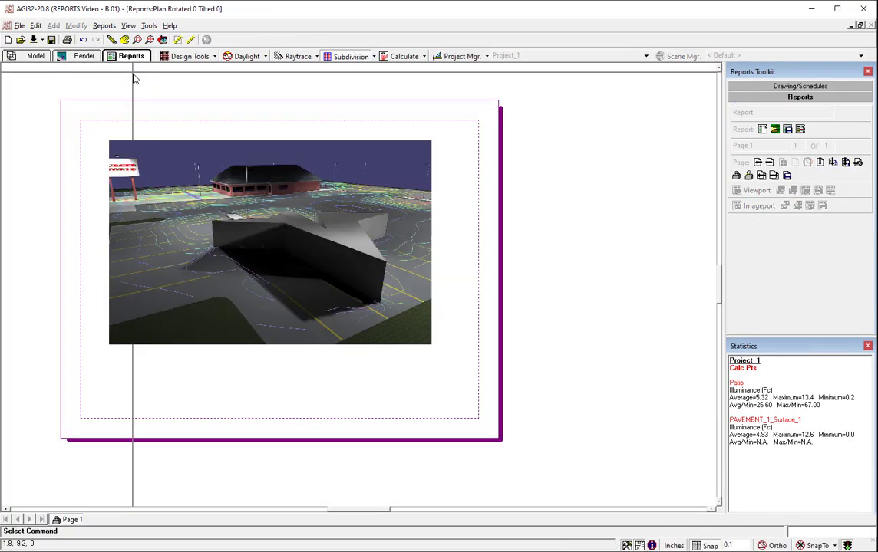
click(348, 258)
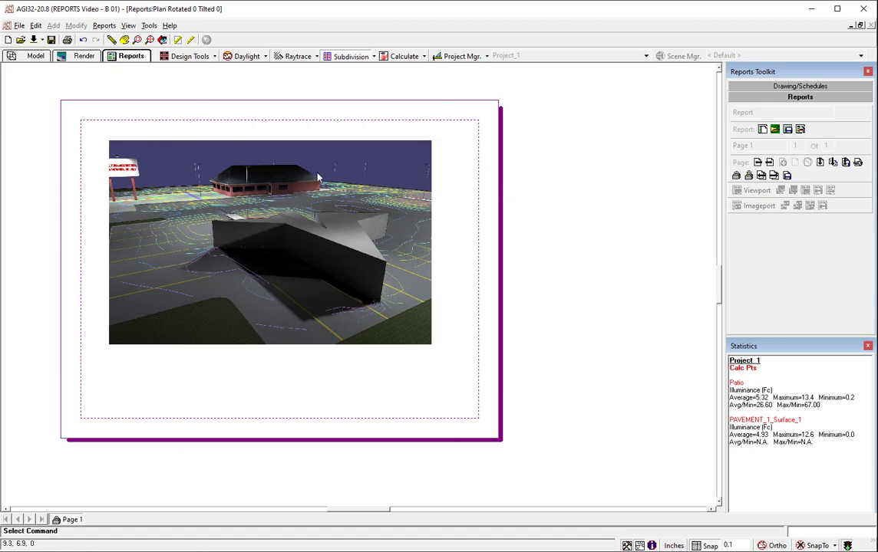
- Unlock the report page and replace the imageport's placeholder image with Proxy-RenderView(960x720).jpg
click(749, 176)
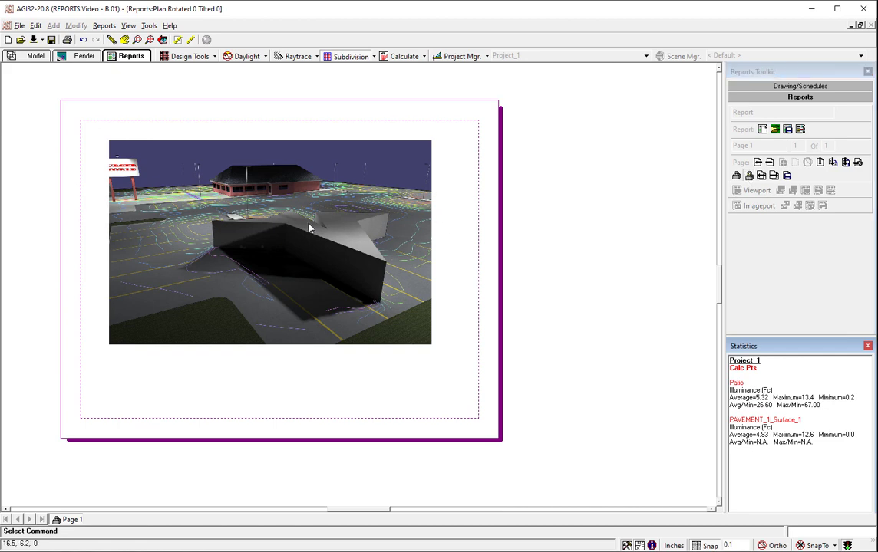
right_click(309, 229)
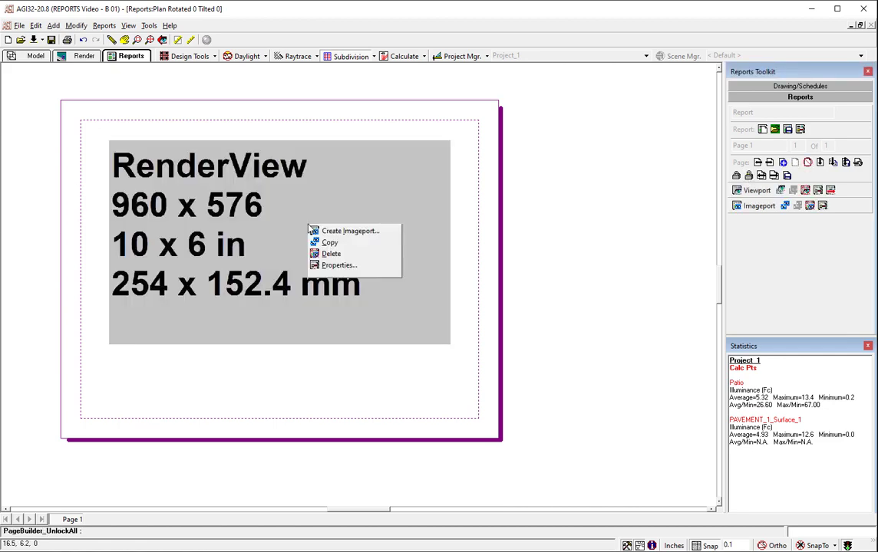
click(332, 264)
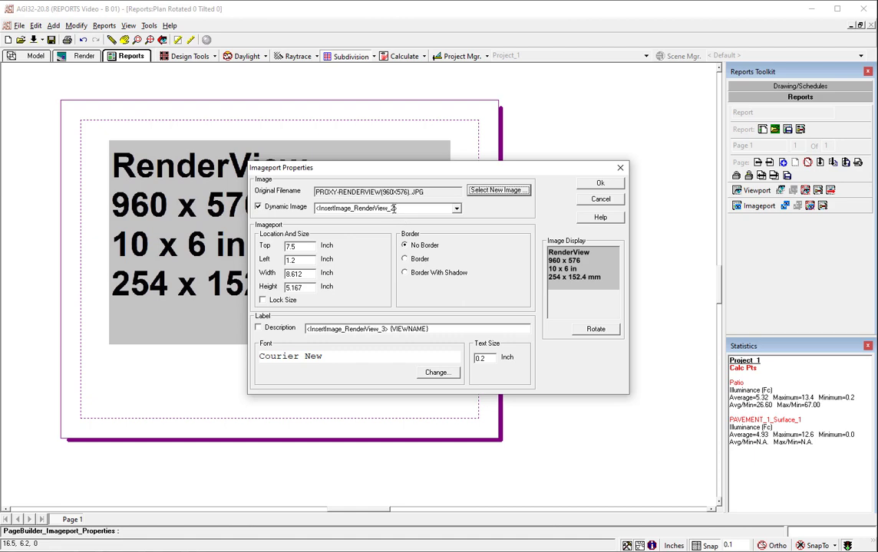
click(486, 191)
click(405, 182)
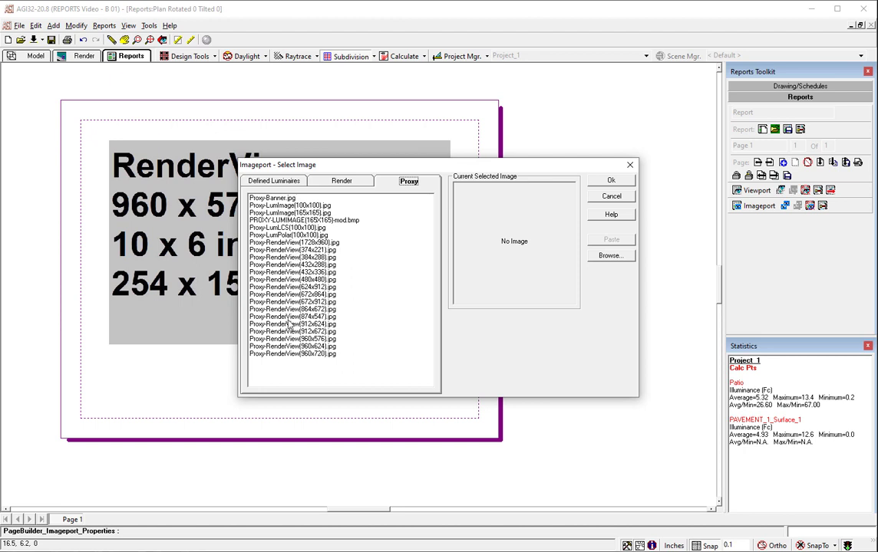
click(290, 354)
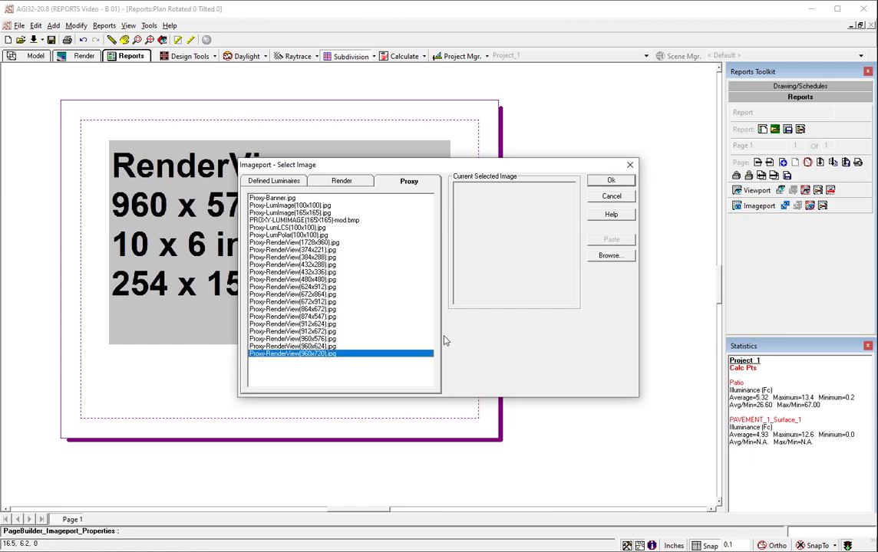
click(611, 180)
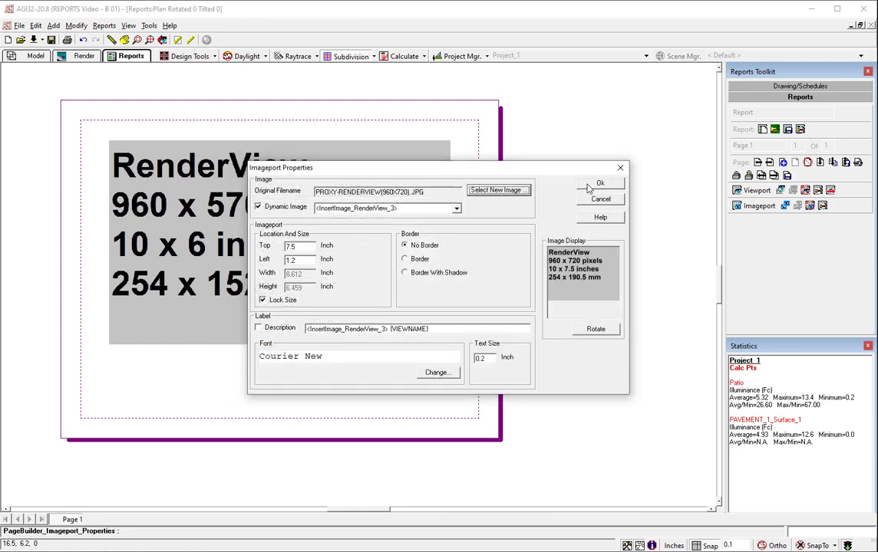
- Set the dynamic image of the 960x720 imageport to <InsertImage_RenderView_2> and apply its properties
click(395, 209)
click(395, 208)
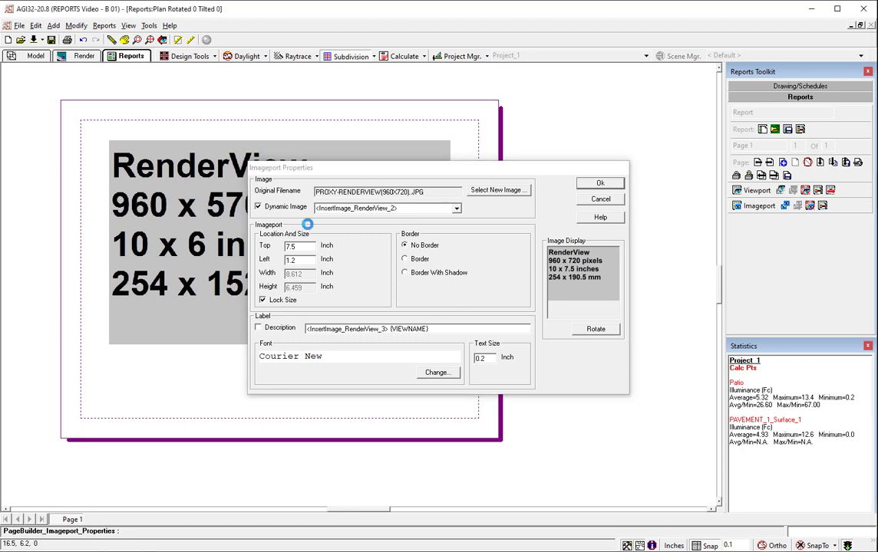
click(600, 182)
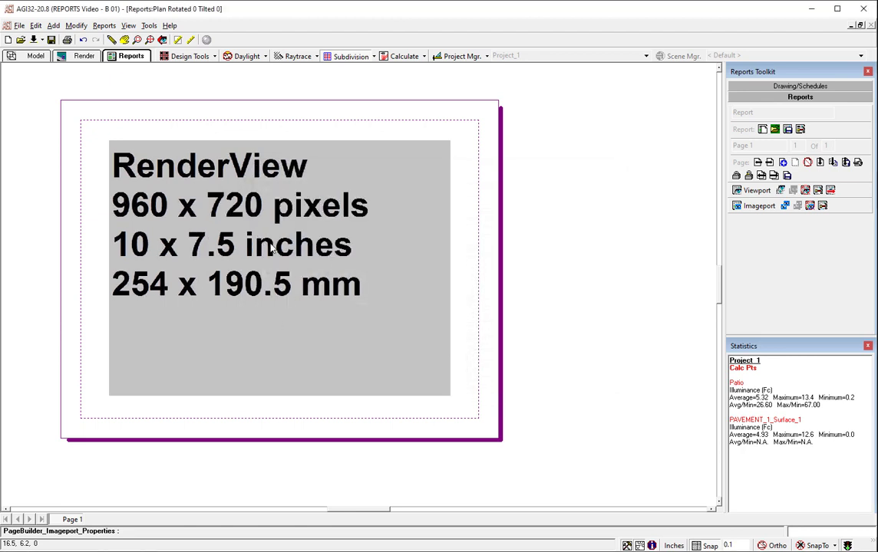
- Lock the report page to load its rendering, then duplicate the page and compare both pages
click(749, 176)
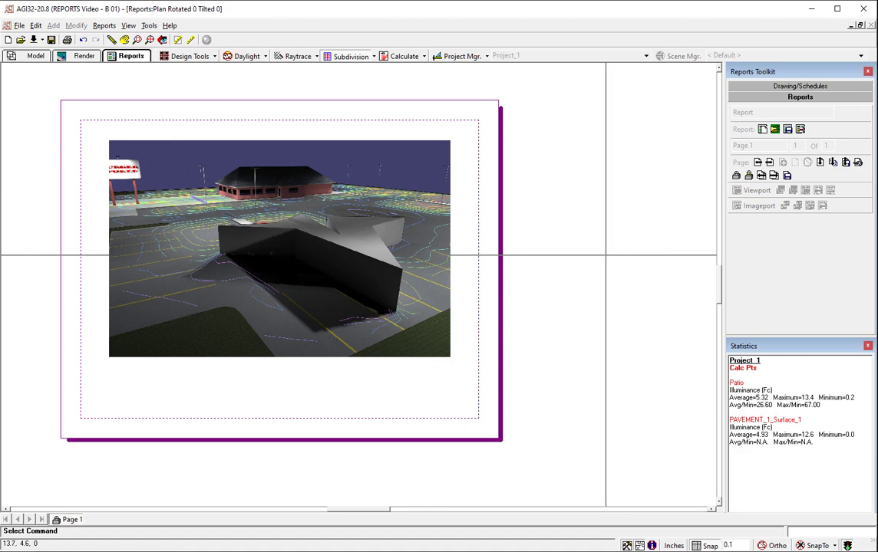
click(833, 163)
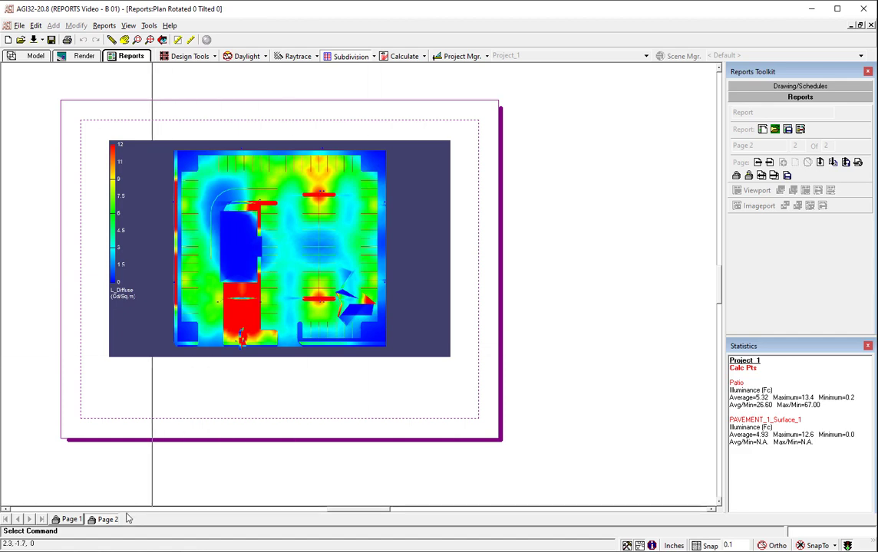
click(69, 520)
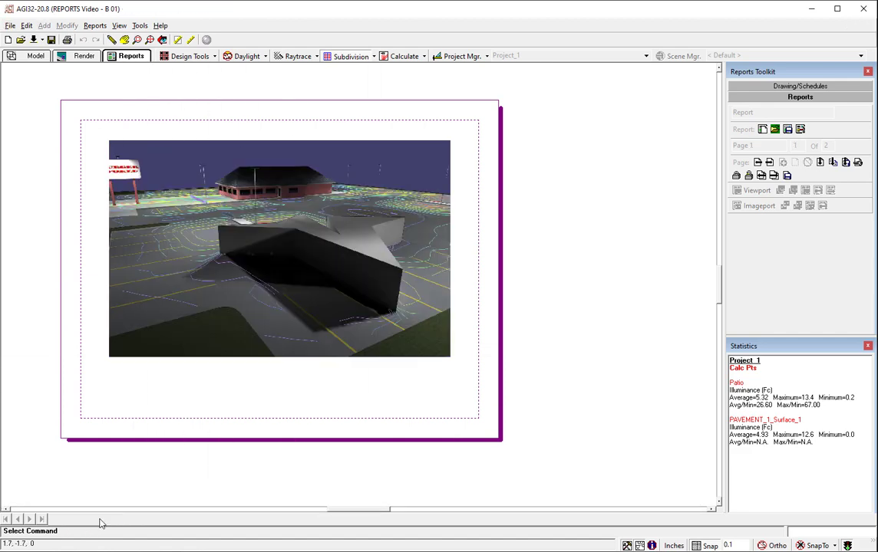
click(100, 523)
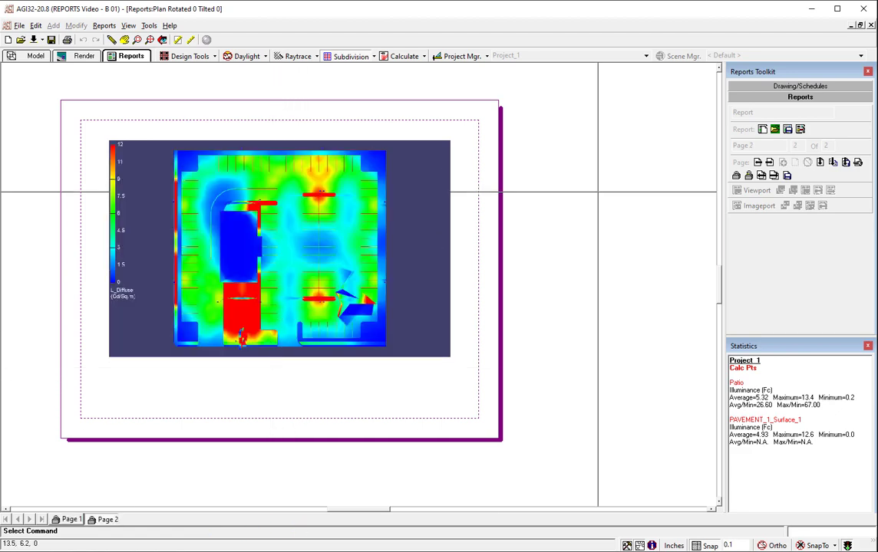
- Unlock the report to check the dynamic image tag in page 2's imageport properties, then lock the pages again
click(752, 178)
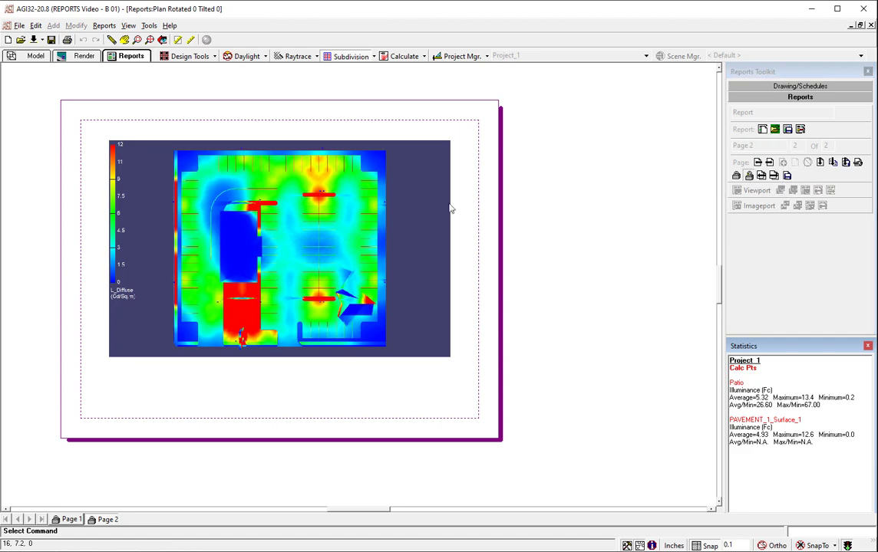
right_click(350, 228)
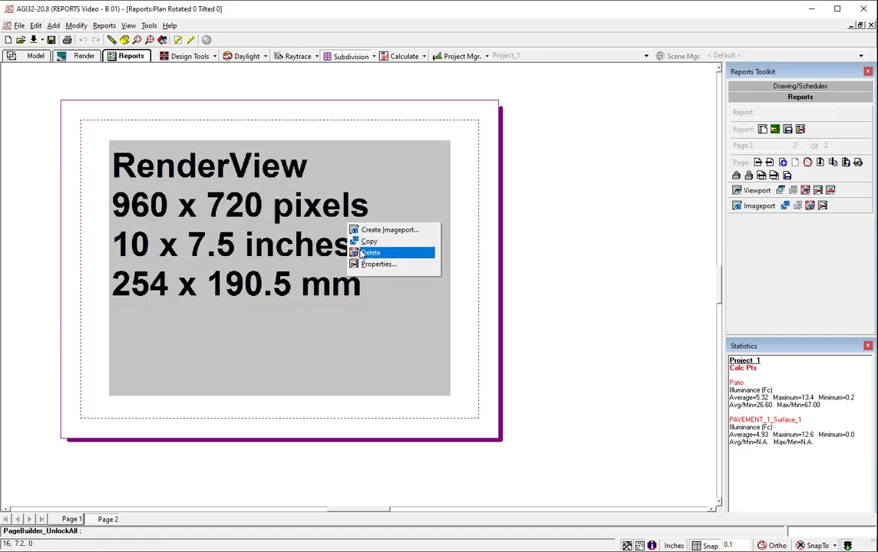
click(370, 264)
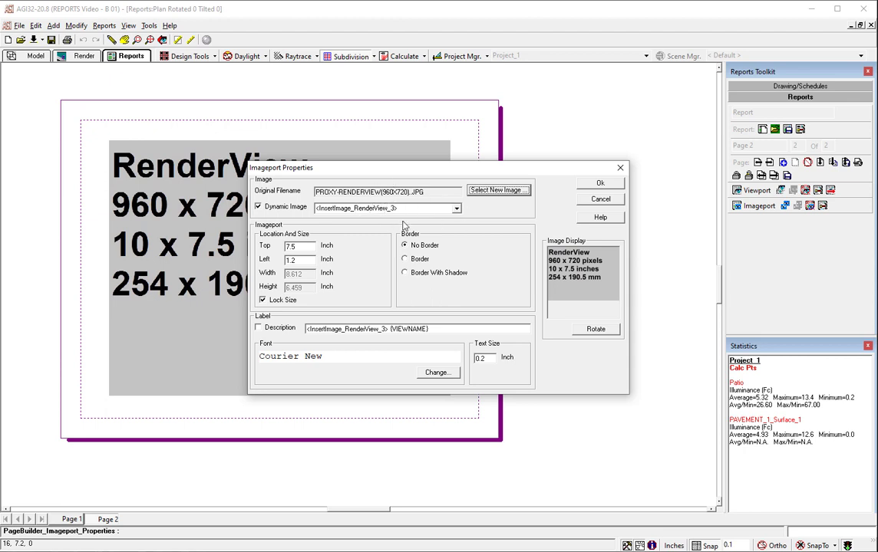
click(600, 182)
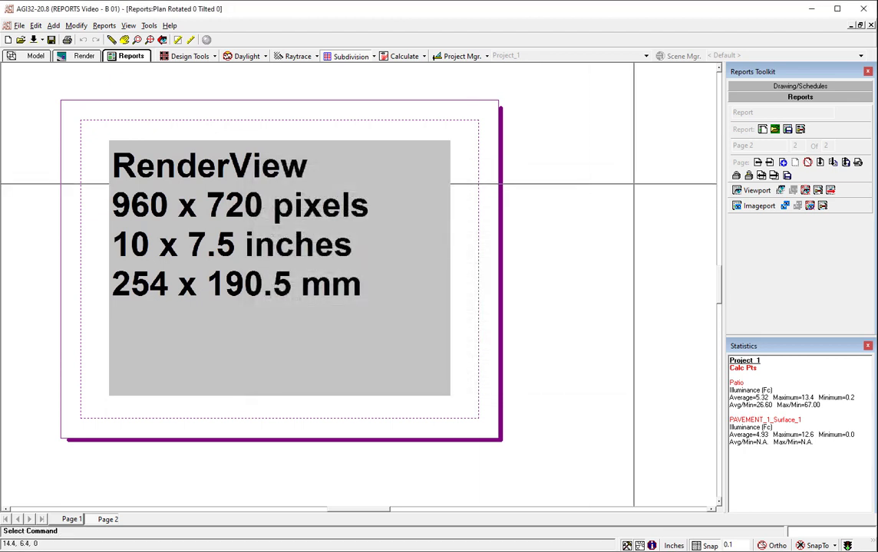
click(749, 176)
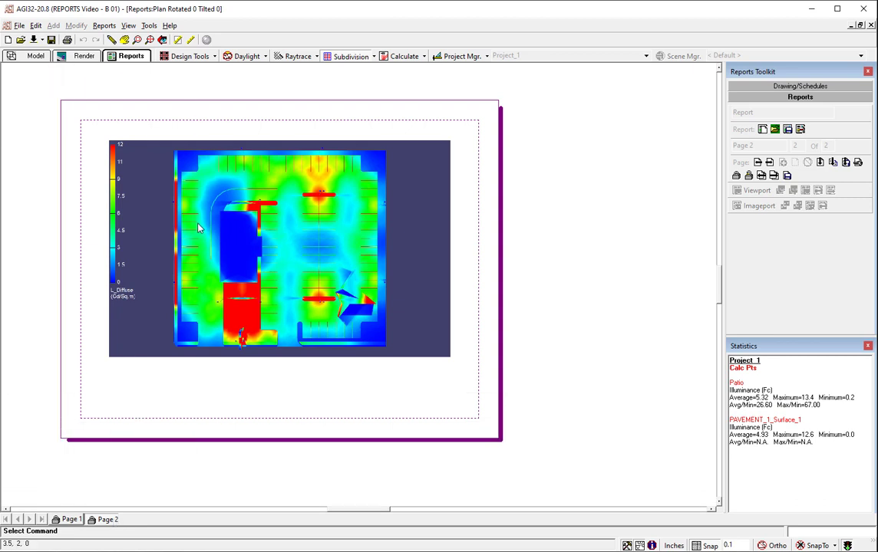
- In the rendering, walk from the back elevation to a close view of the drive-through corner of the building
click(86, 57)
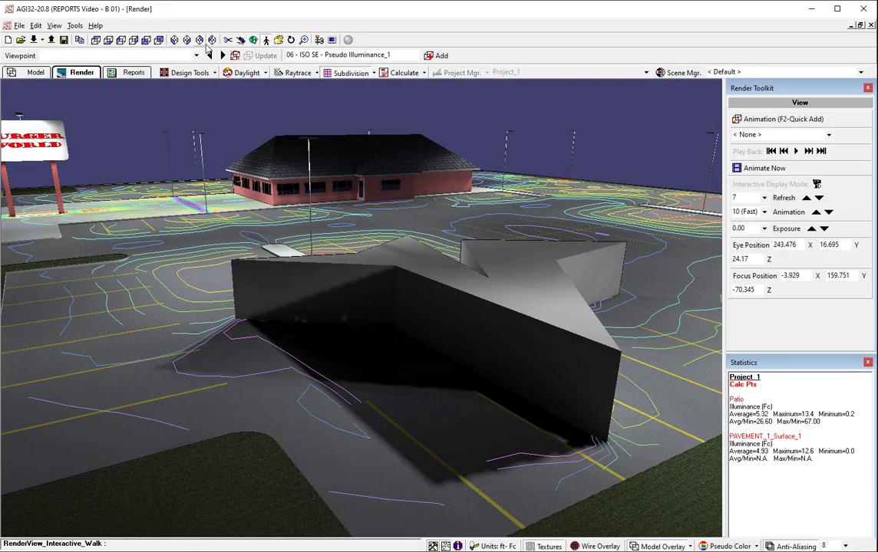
click(145, 40)
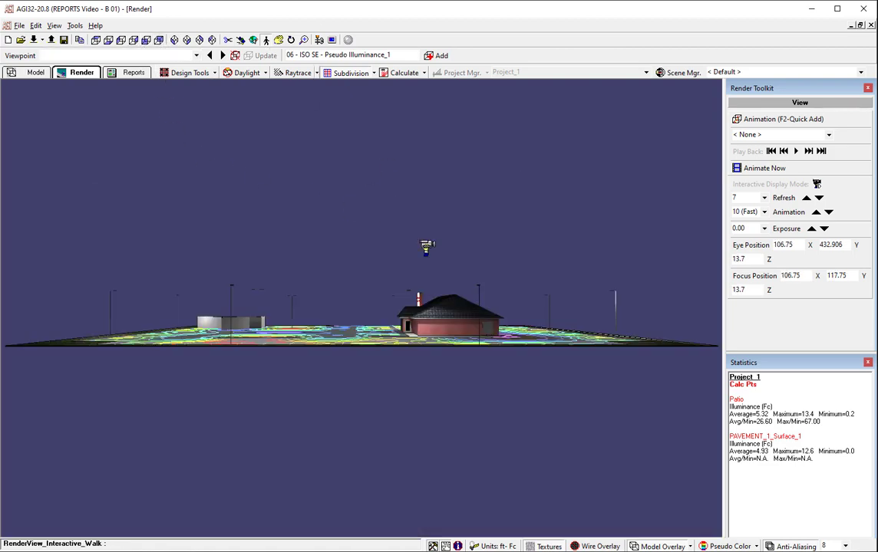
drag(403, 262, 261, 308)
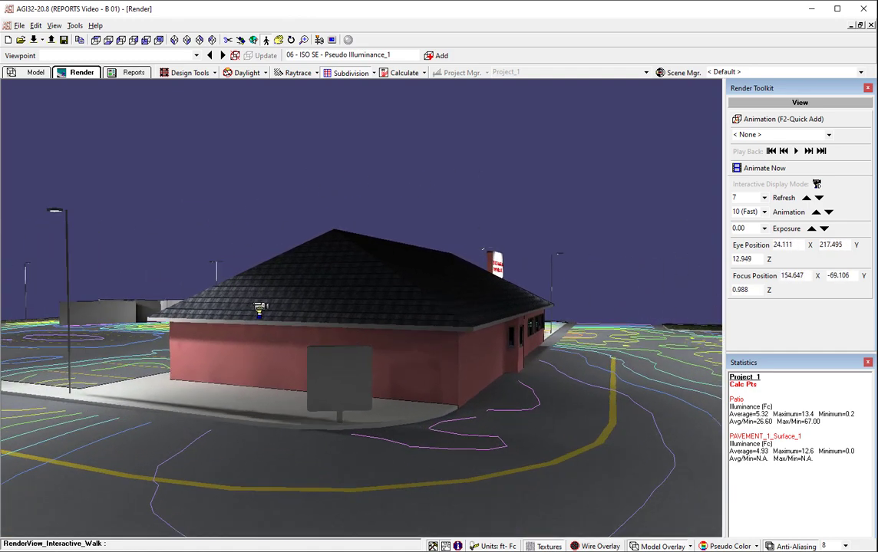
- Save the current render view as a viewpoint named 07 - Drive Through and check its place in the viewpoint list
click(196, 56)
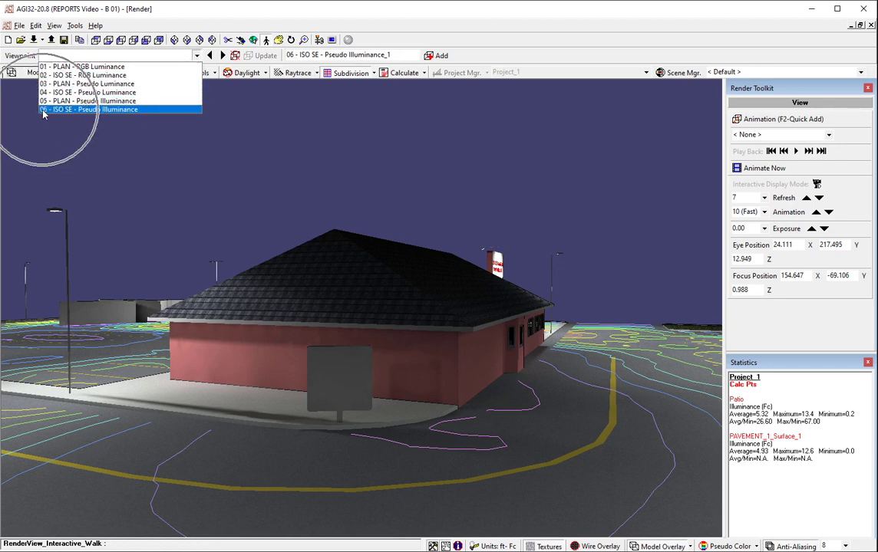
click(265, 52)
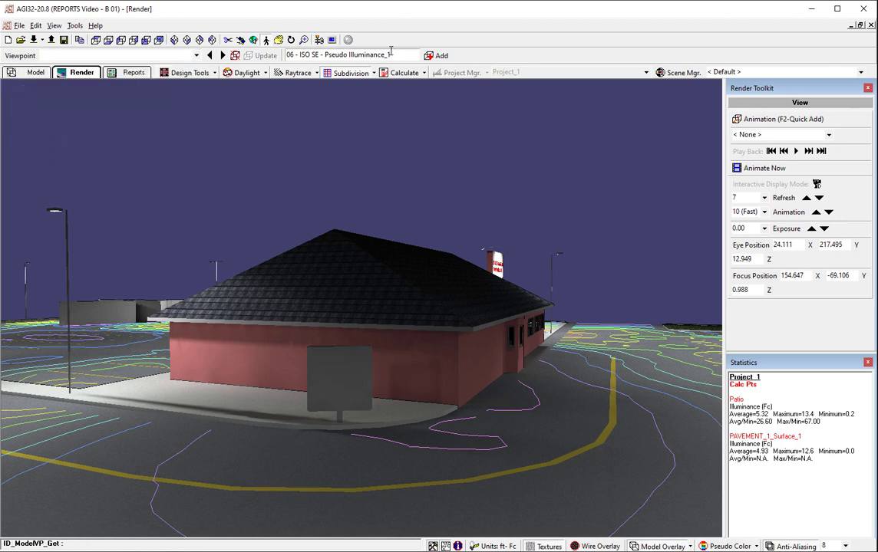
click(290, 55)
text(0)
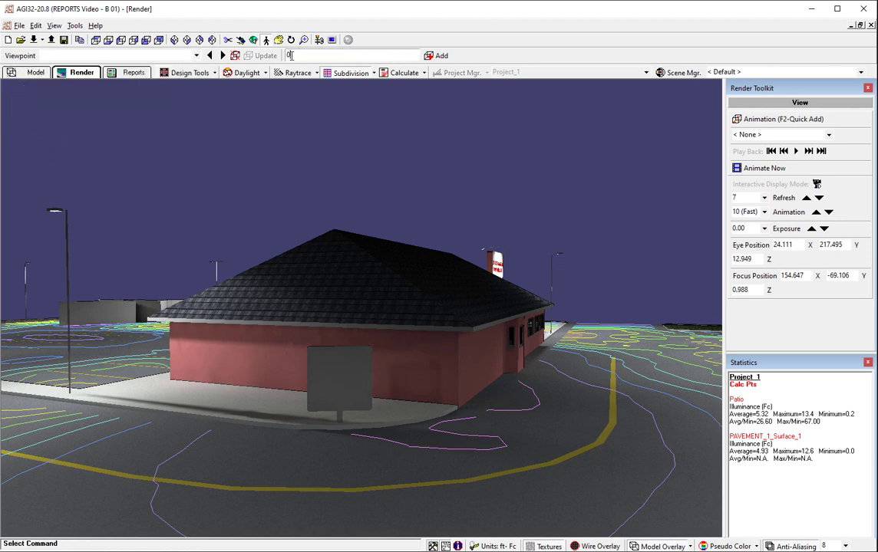
text(7 - Drive Through)
click(434, 56)
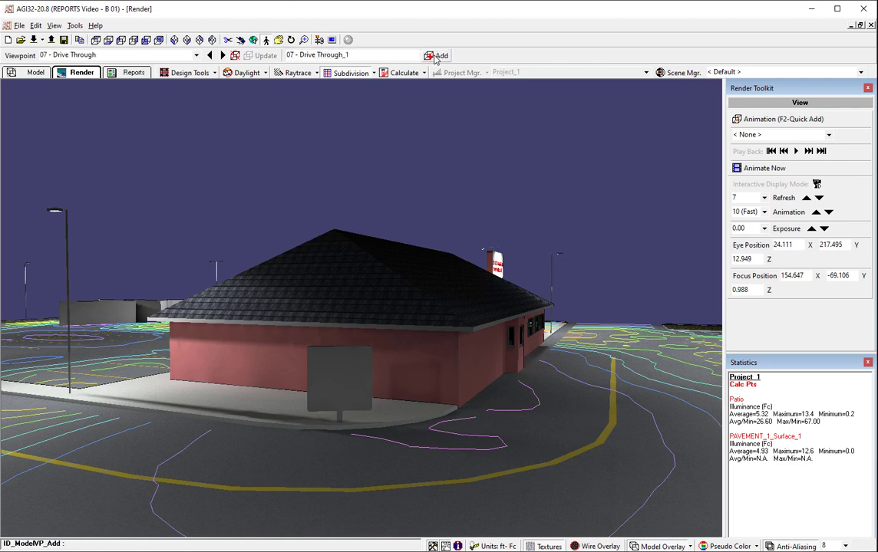
click(196, 55)
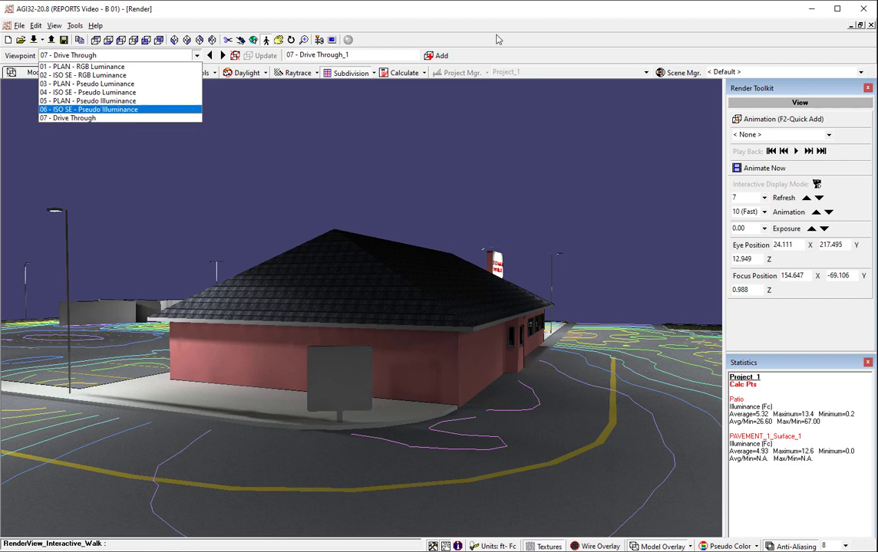
click(456, 34)
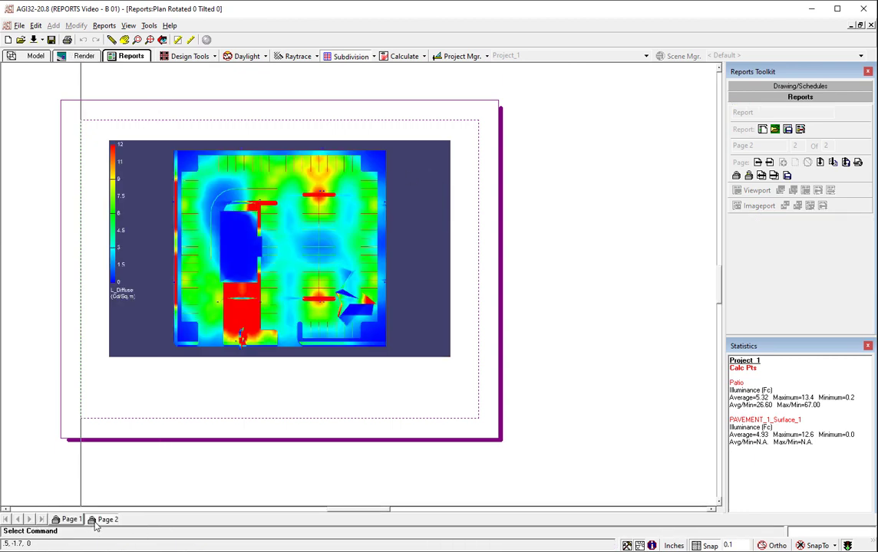
- Unlock the report pages for editing
click(748, 175)
right_click(324, 231)
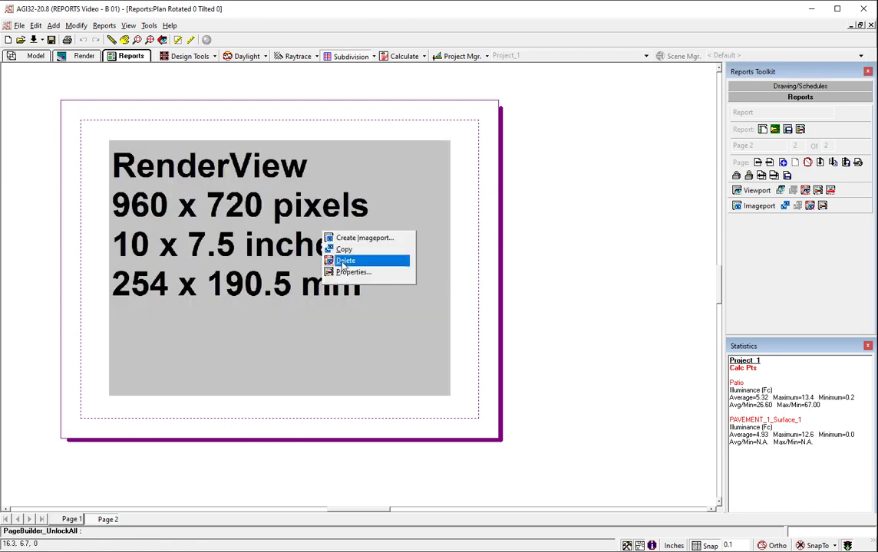
click(343, 263)
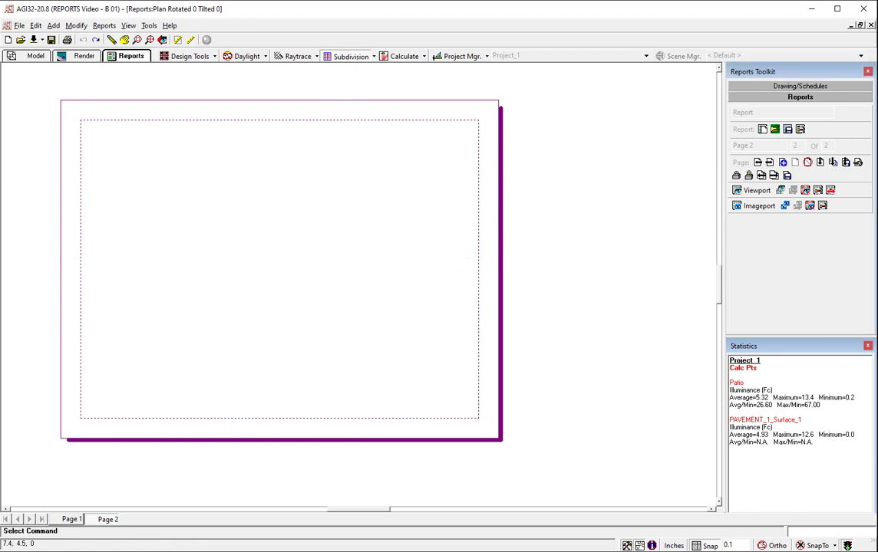
key(ctrl+z)
- Set the dynamic image of page 2's imageport to <InsertImage_RenderView_7> and apply its properties
right_click(349, 254)
click(362, 295)
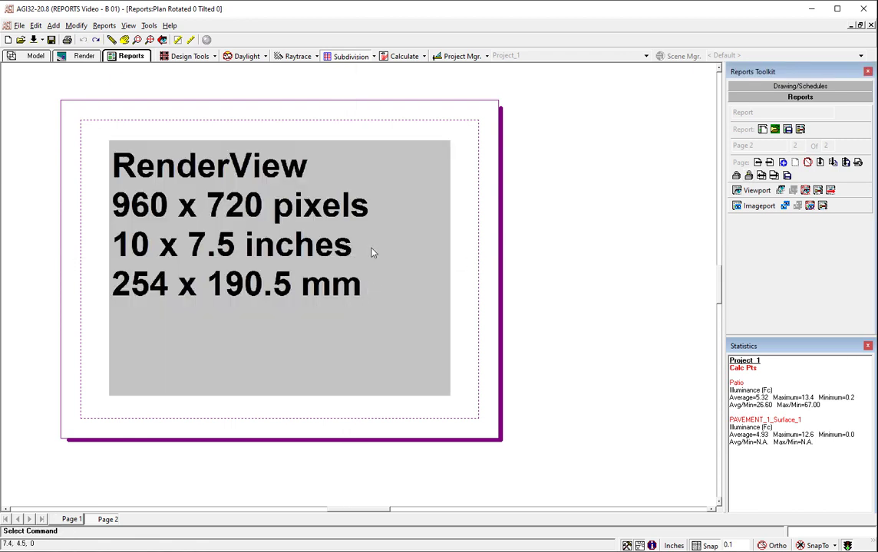
double_click(396, 208)
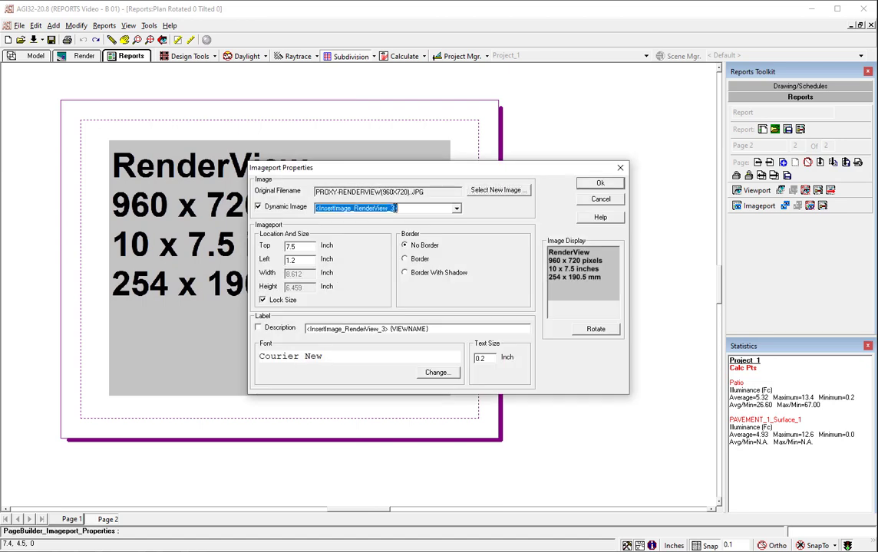
click(407, 207)
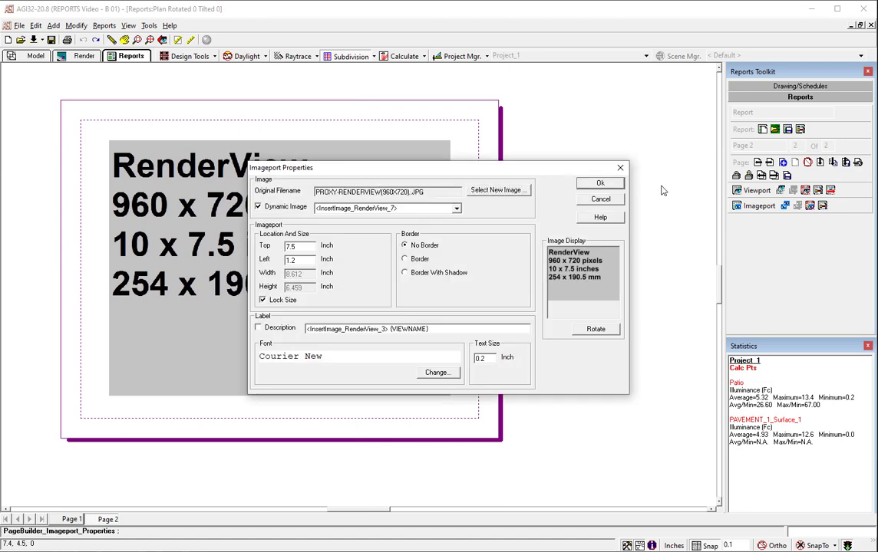
click(608, 183)
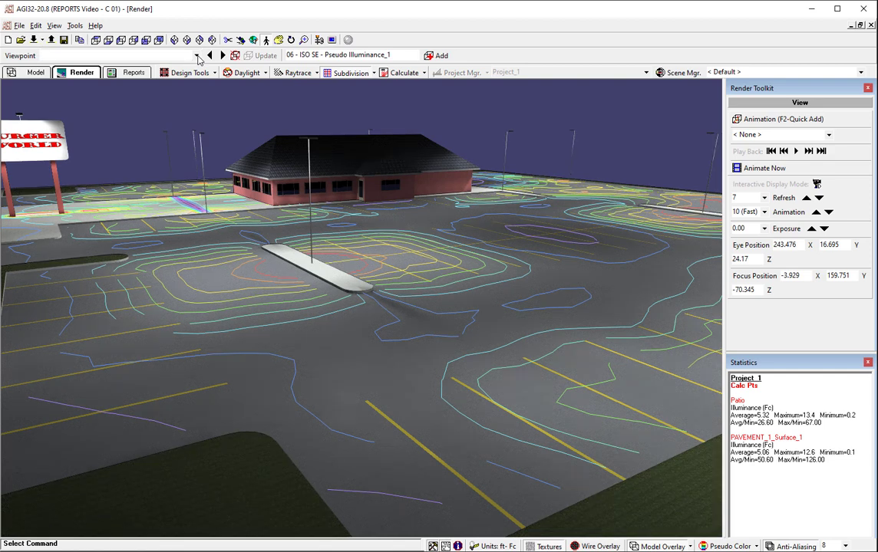
- Review the saved render viewpoints and create a one-page custom Letter report with Landscape orientation
click(197, 56)
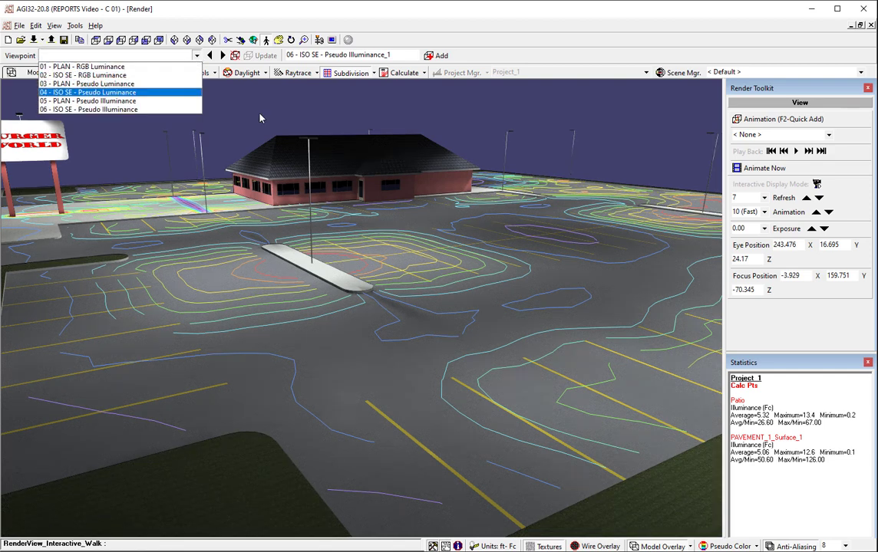
click(422, 150)
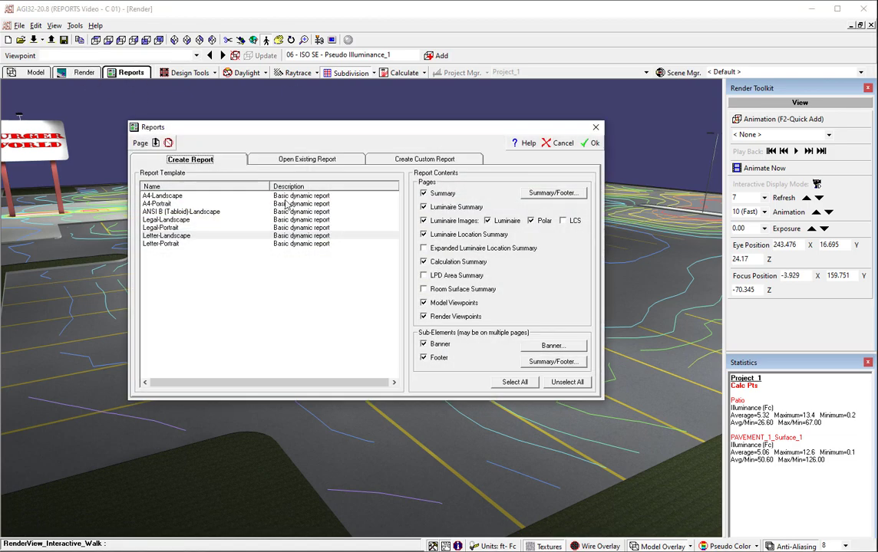
click(464, 159)
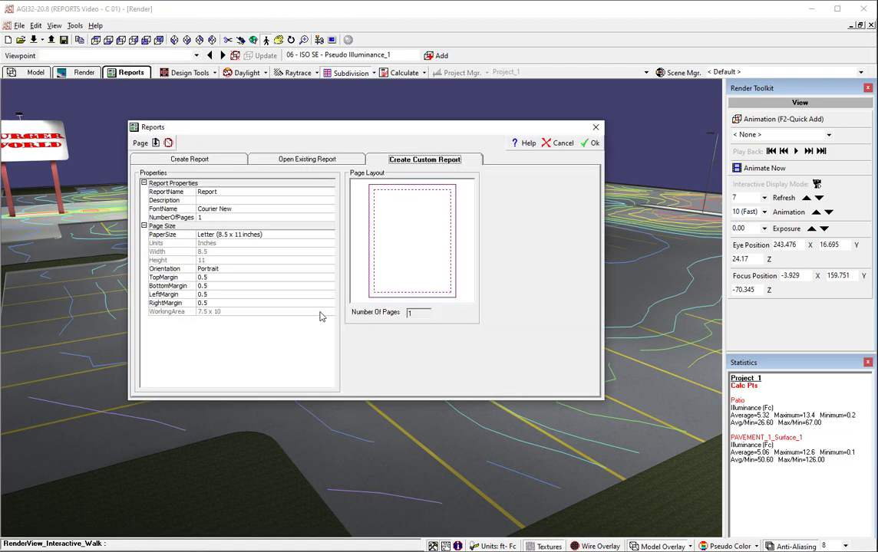
click(251, 269)
click(330, 270)
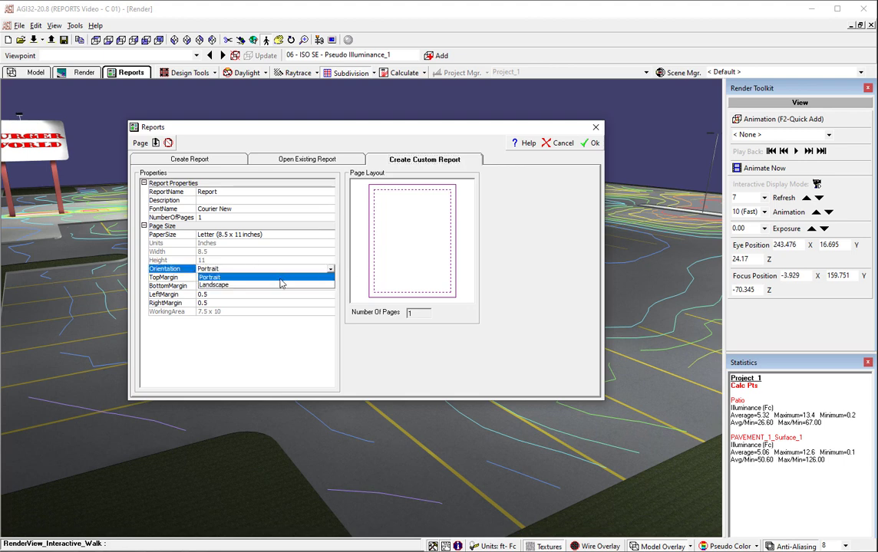
click(282, 286)
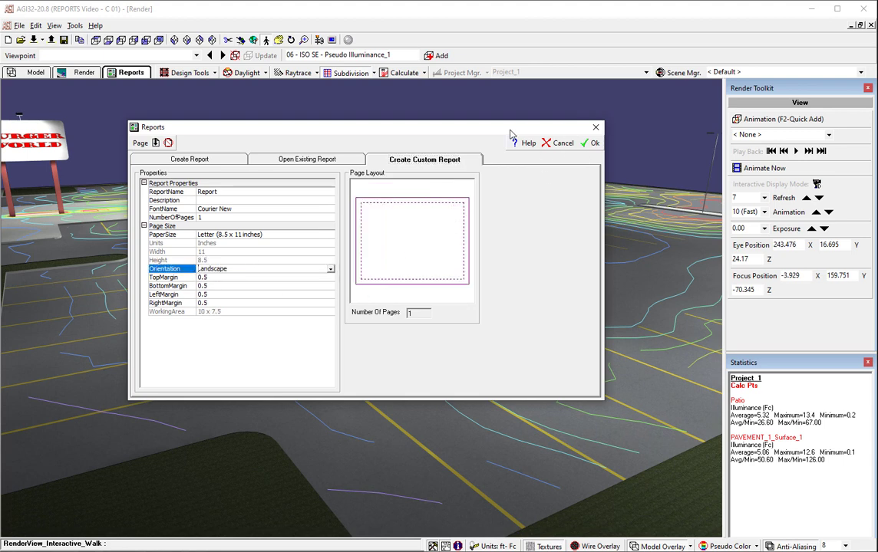
click(591, 144)
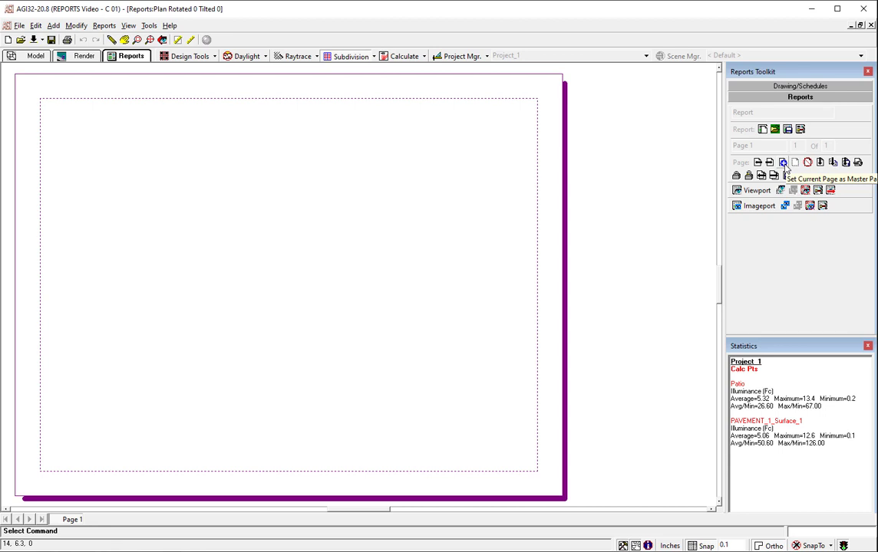
- Set the current blank report page as the master page
key(ctrl)
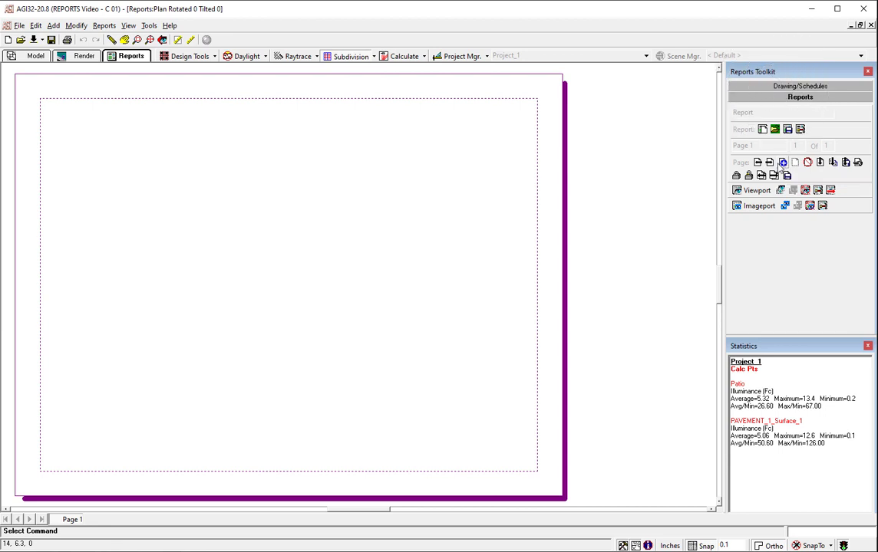
key(ctrl)
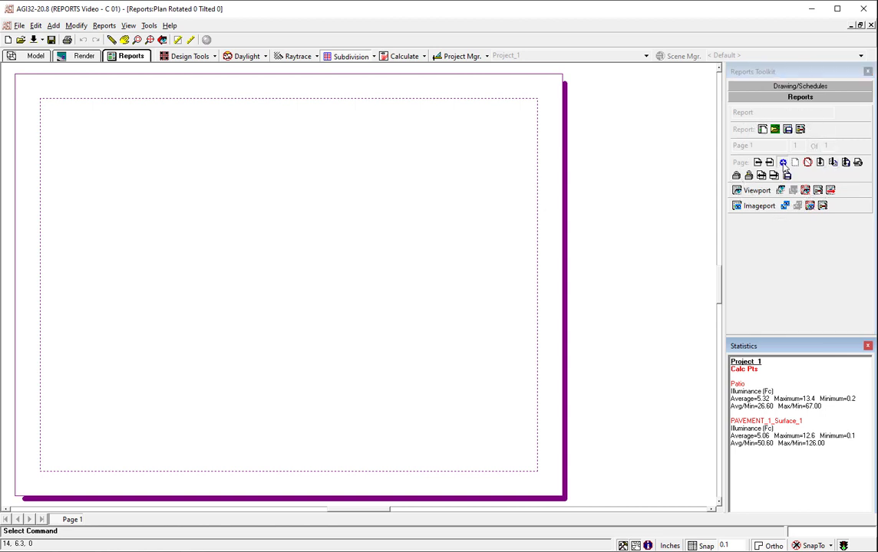
click(783, 162)
key(ctrl)
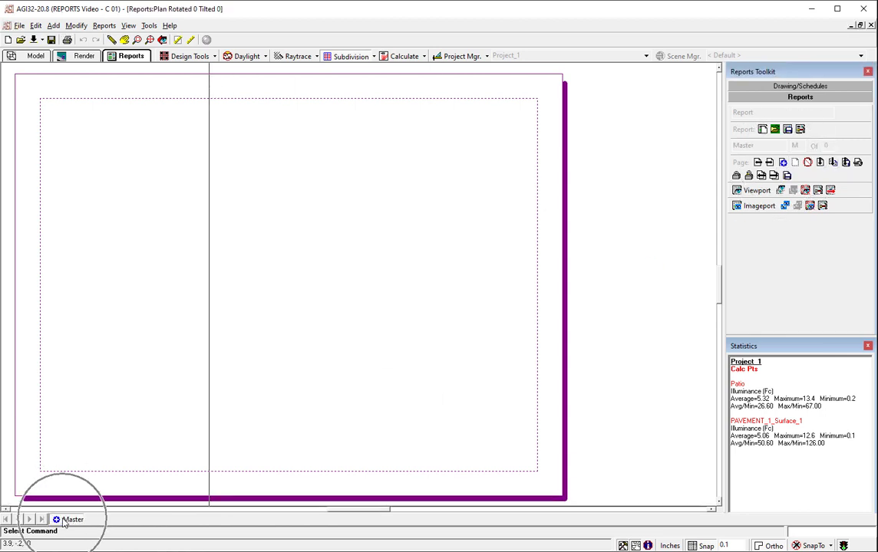
- Insert the "Letter 8.5x11 Landscape - FOR REPORTS" title block on the master page, aligned to the sheet's lower-left corner
click(806, 90)
click(763, 164)
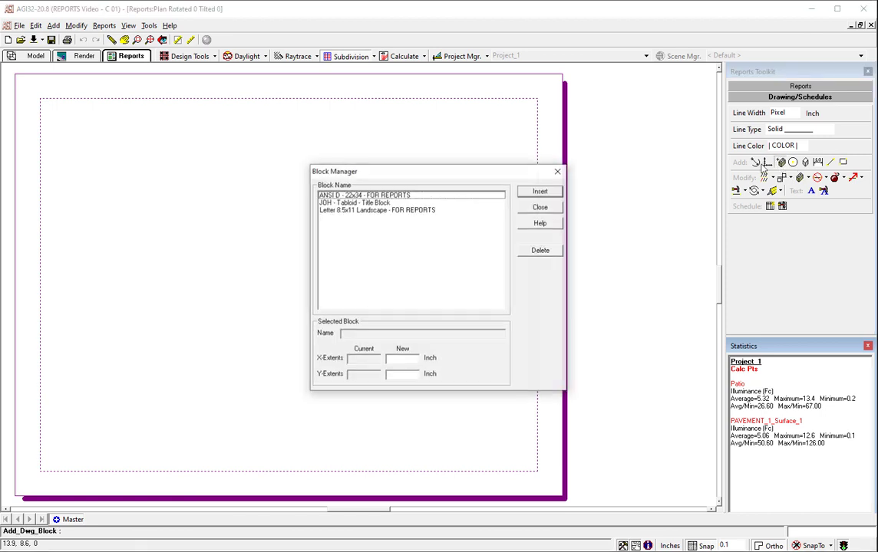
click(343, 210)
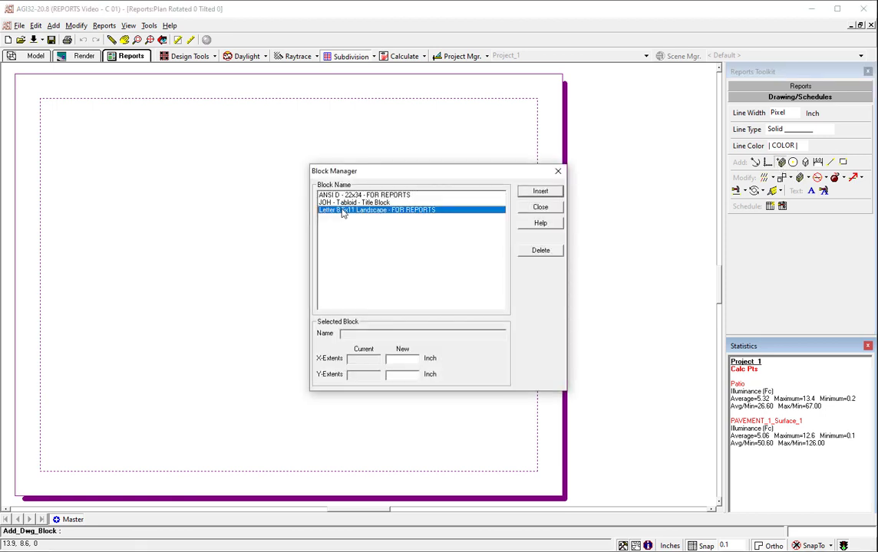
click(554, 192)
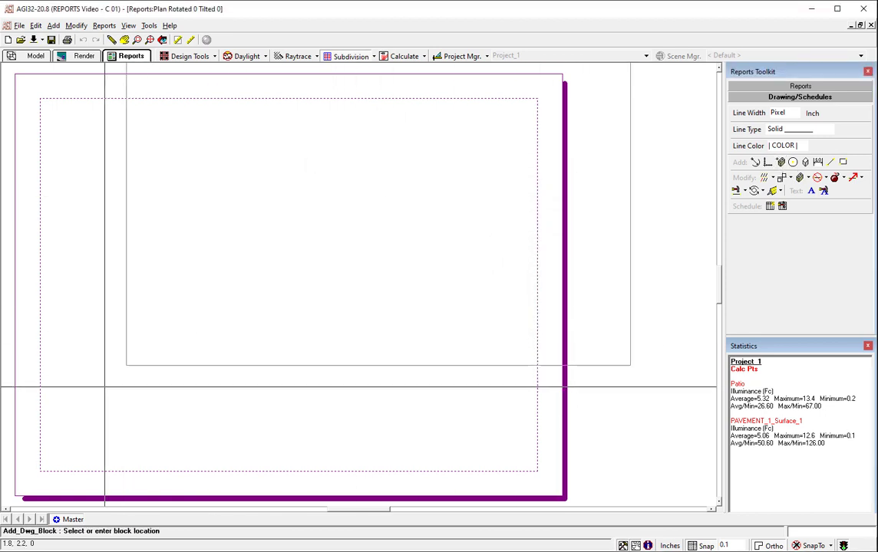
click(15, 496)
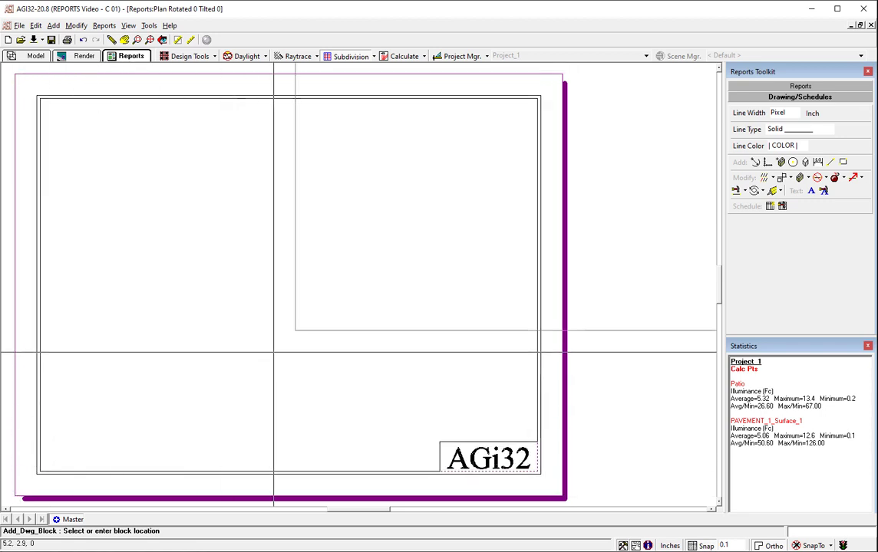
key(Escape)
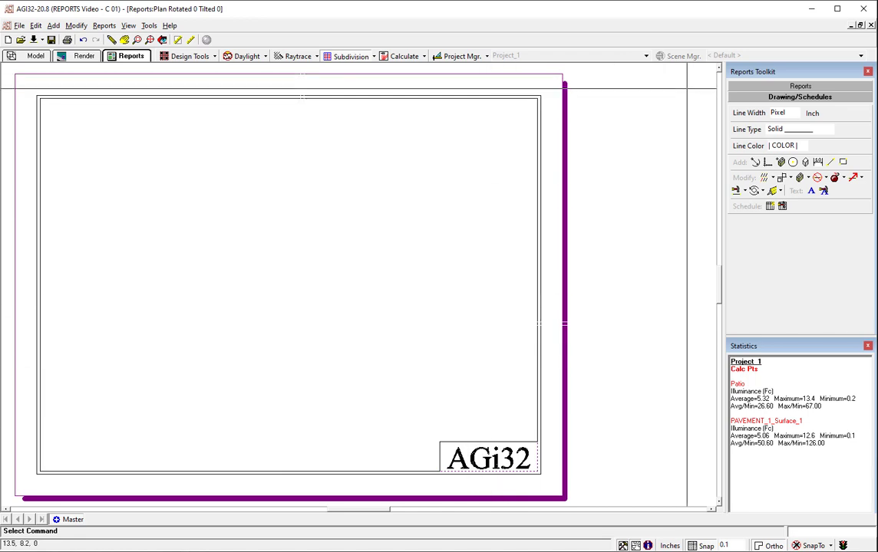
- Add a report page based on the master page
click(800, 86)
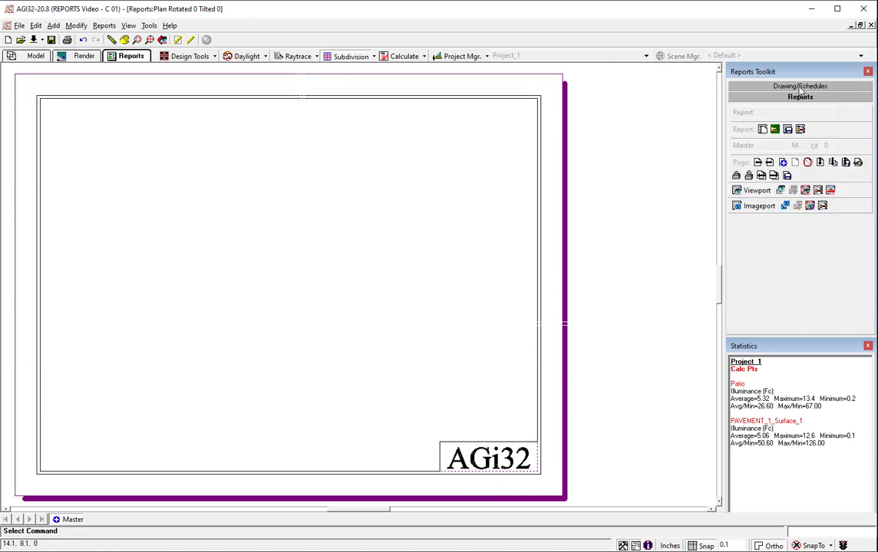
click(834, 167)
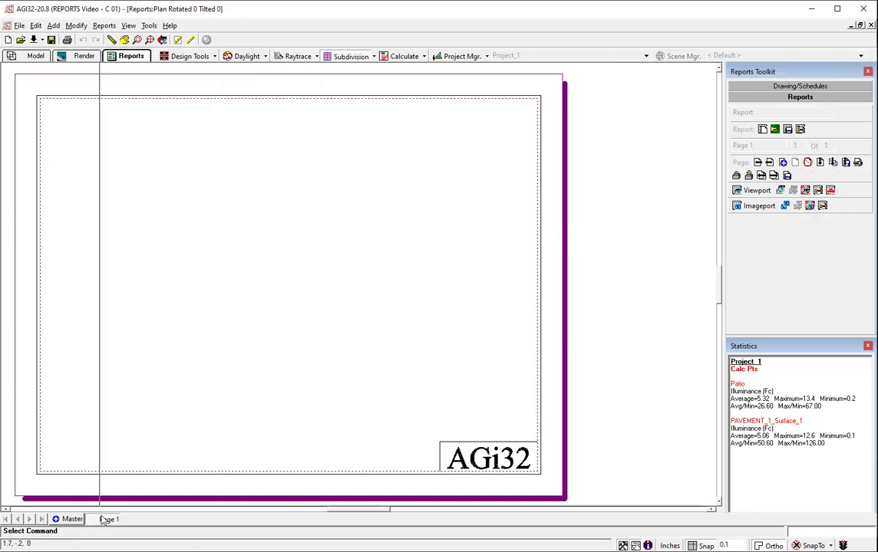
- Draw a horizontal line on the master page, continued by a vertical line running down from its left end
click(70, 519)
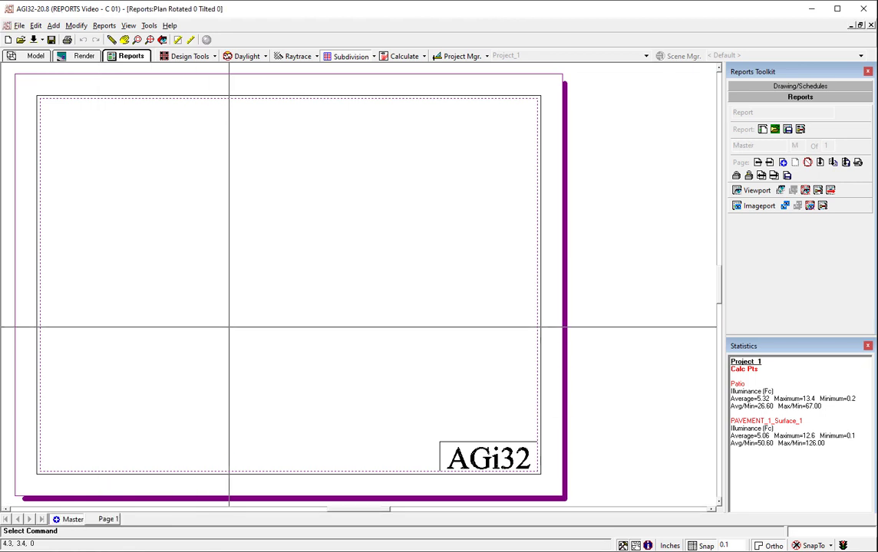
click(810, 88)
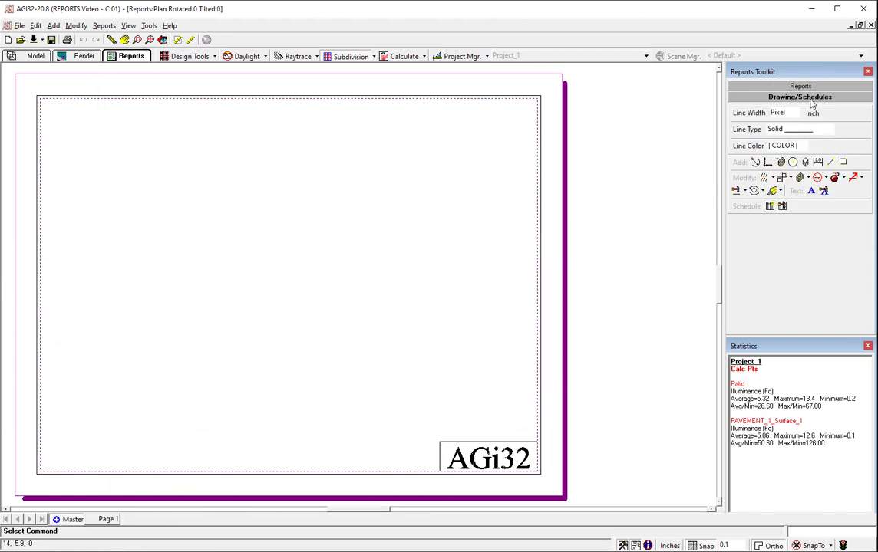
click(755, 162)
click(483, 148)
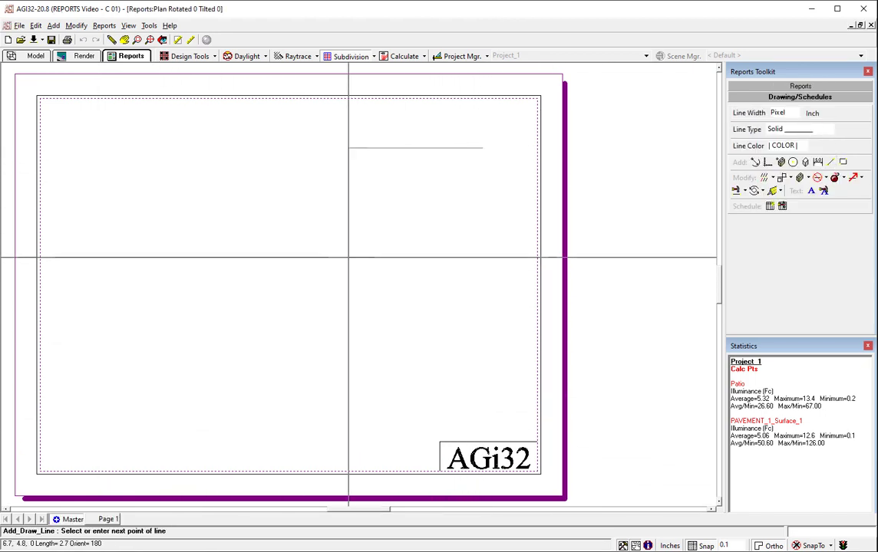
click(294, 148)
click(293, 389)
right_click(304, 388)
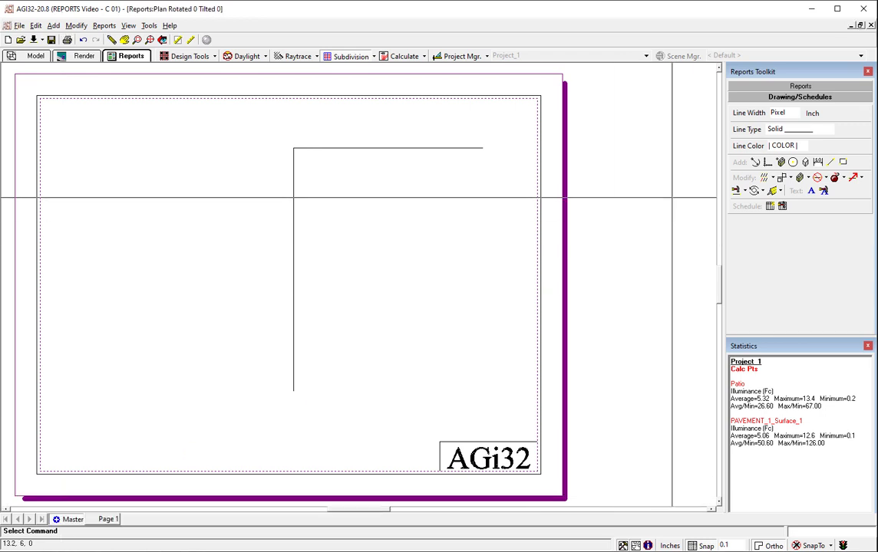
- Delete the horizontal and vertical lines from inside the master page's border
click(818, 177)
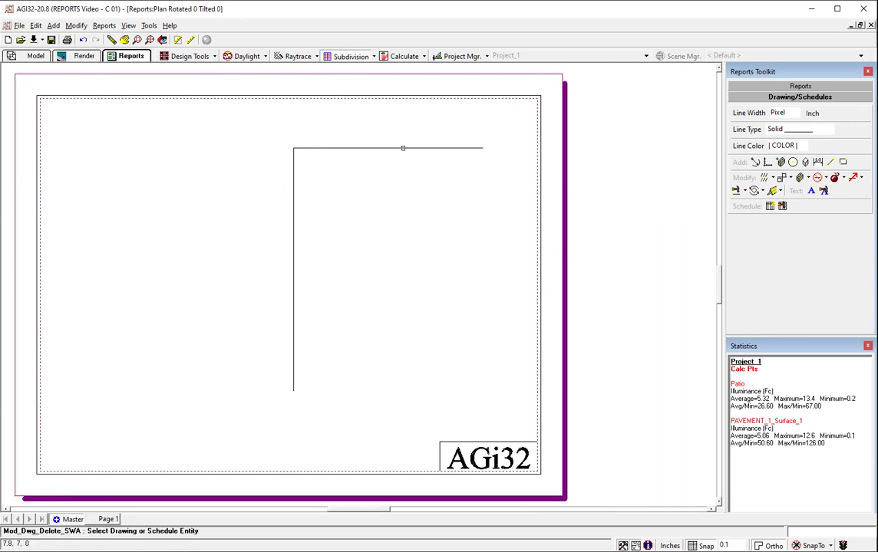
click(402, 148)
right_click(343, 193)
- Set up a new Luminaire Schedule for Page 1 without the Description field and try a text size of .125 inch
scroll(345, 195, down, 1)
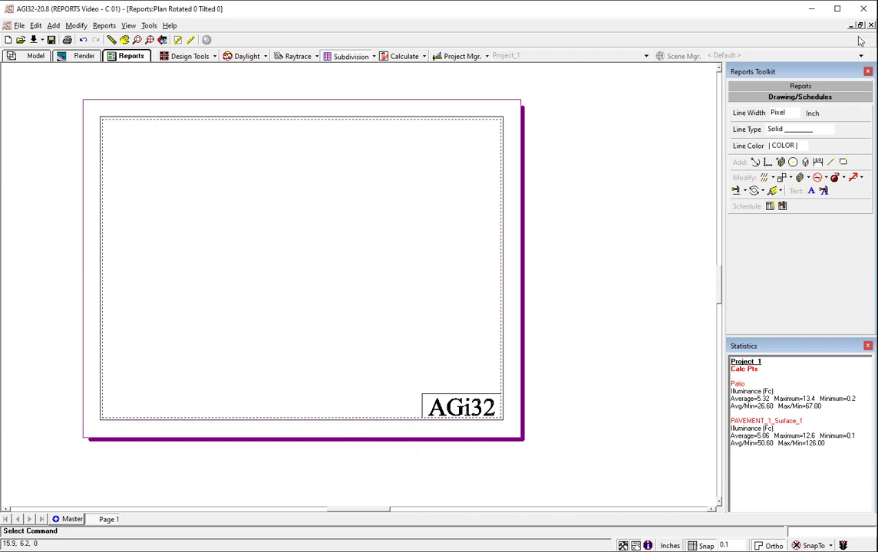
click(798, 87)
click(784, 86)
click(771, 205)
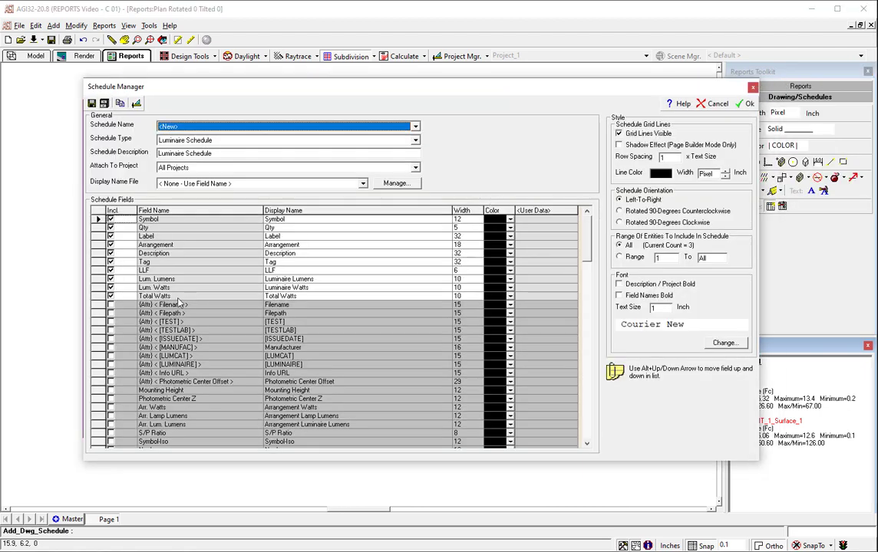
click(111, 253)
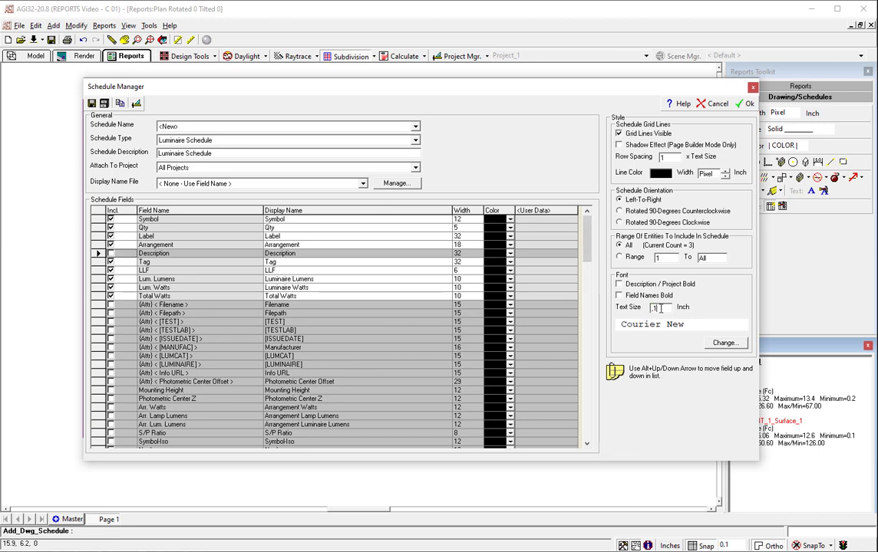
click(745, 104)
key(Return)
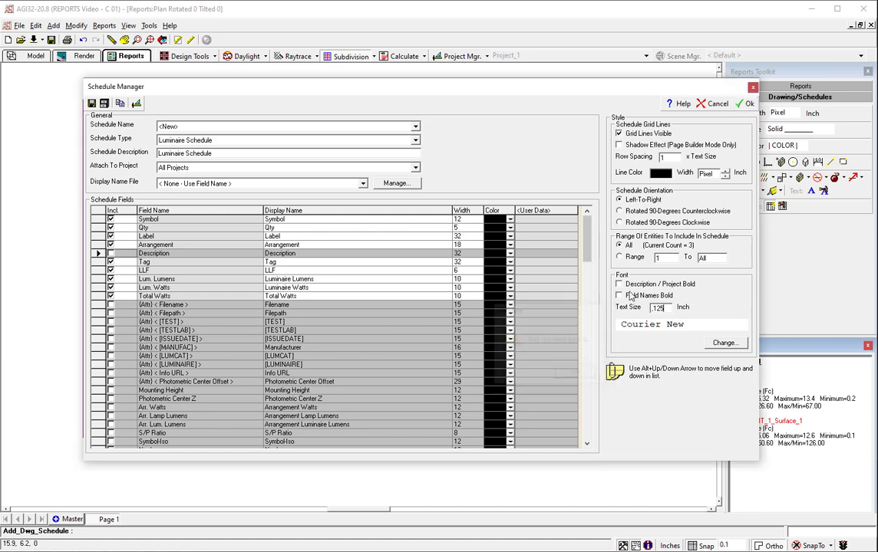
- Reduce the luminaire schedule's text size and place the schedule inside the border near the top of Page 1
drag(668, 310, 635, 307)
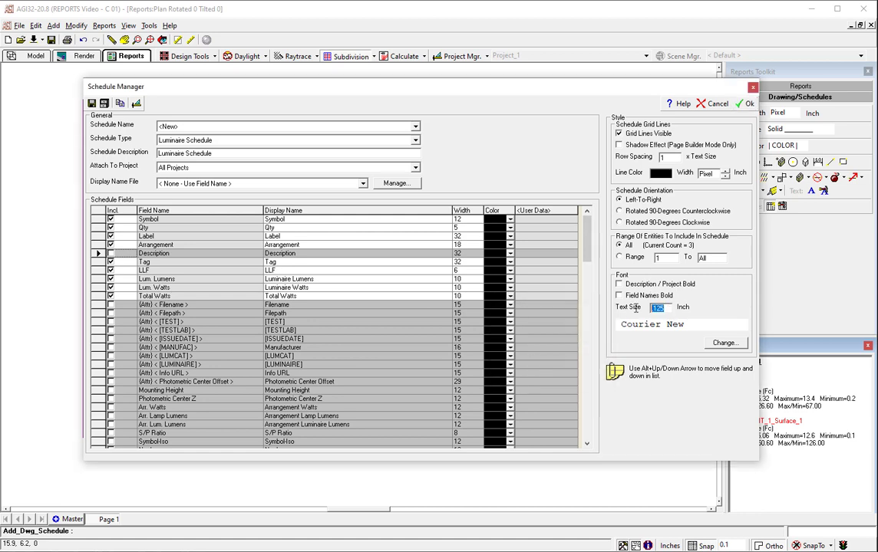
text(0)
click(744, 102)
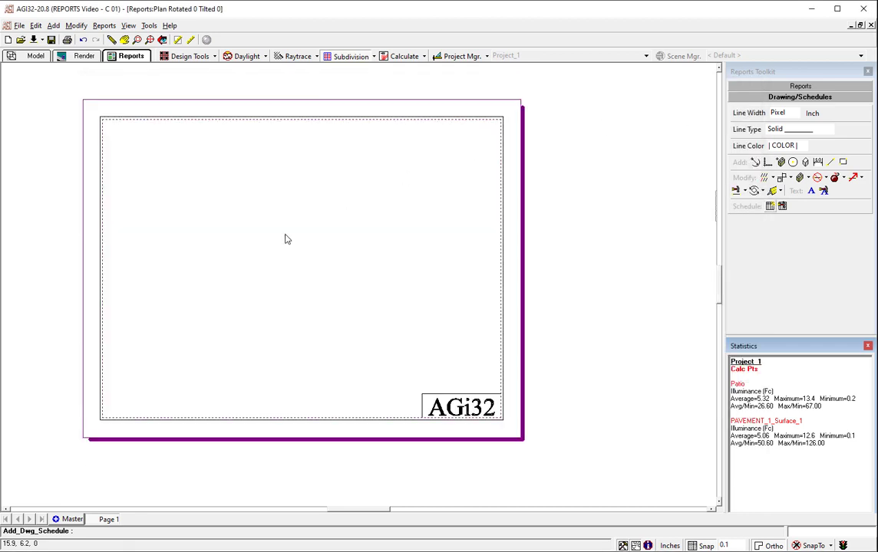
click(130, 164)
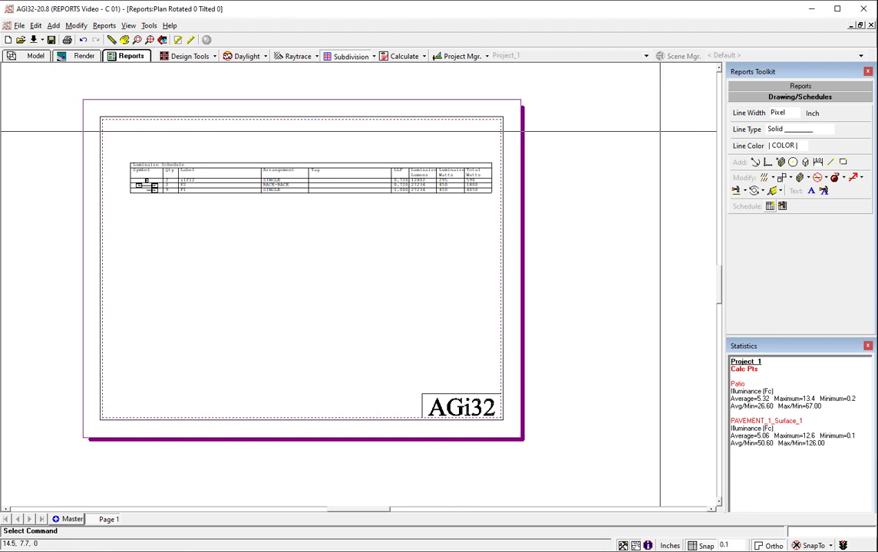
- Return to the master page and add another blank report page based on it
click(70, 519)
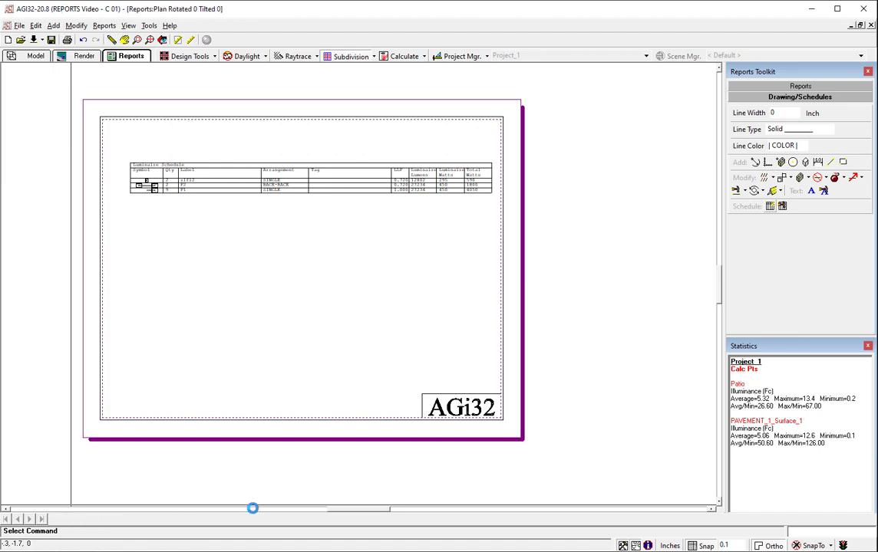
click(797, 87)
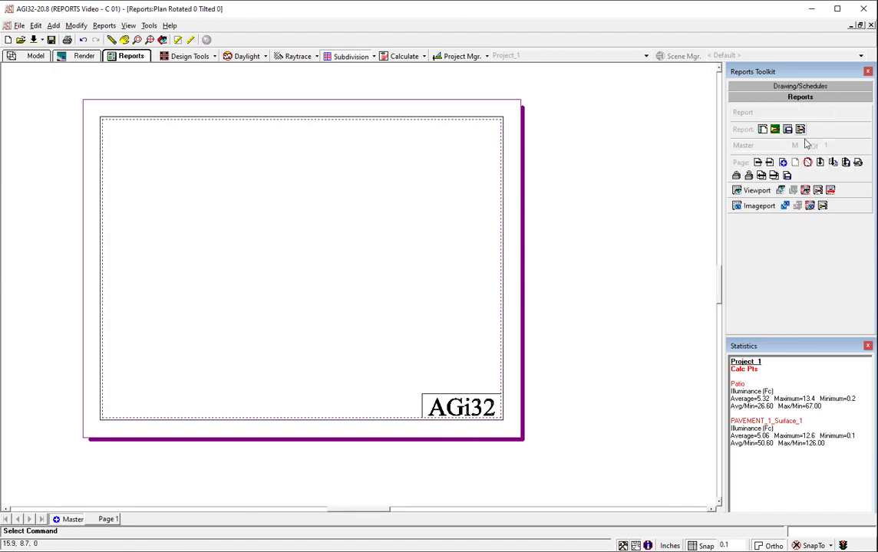
click(834, 164)
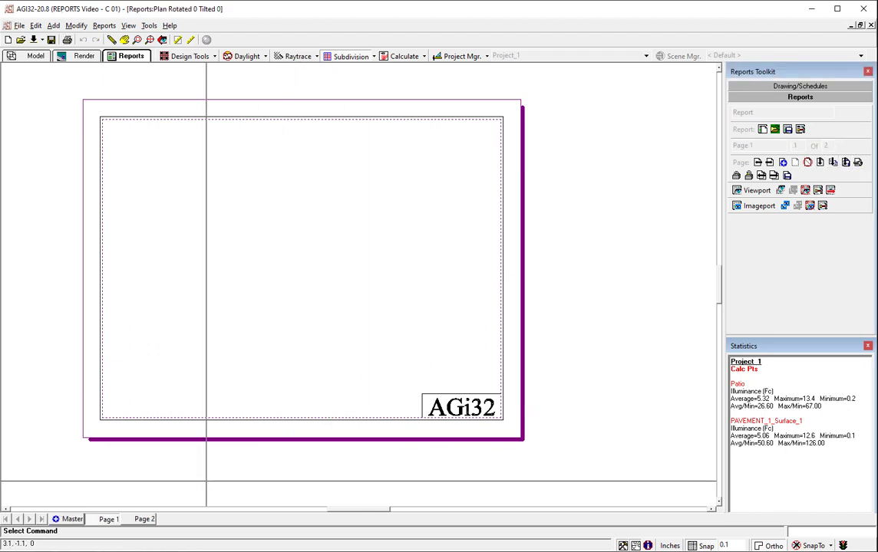
- Move the blank Page 1 behind the page holding the luminaire schedule and check the new page order
click(143, 520)
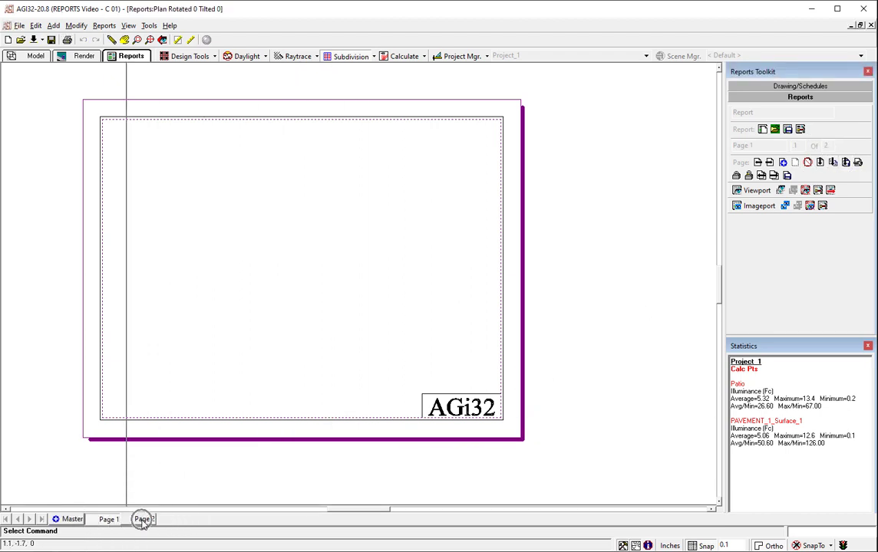
click(107, 522)
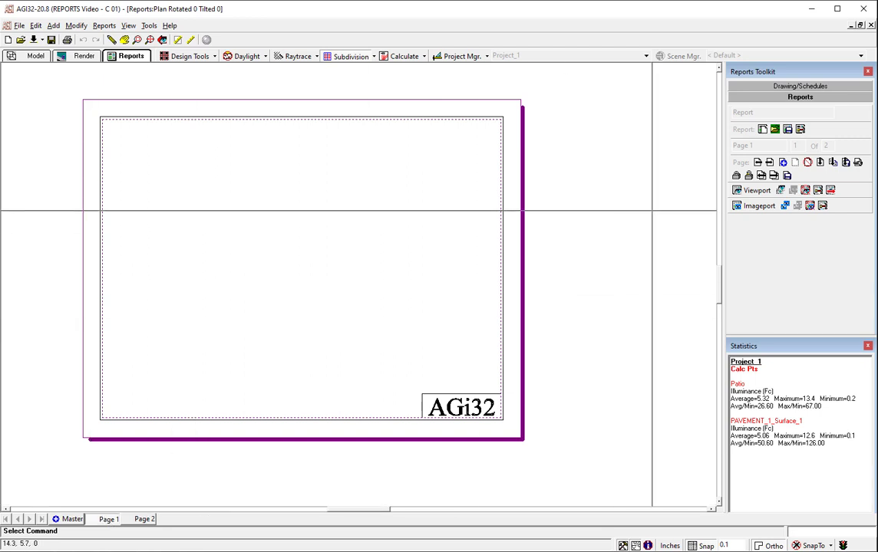
click(774, 175)
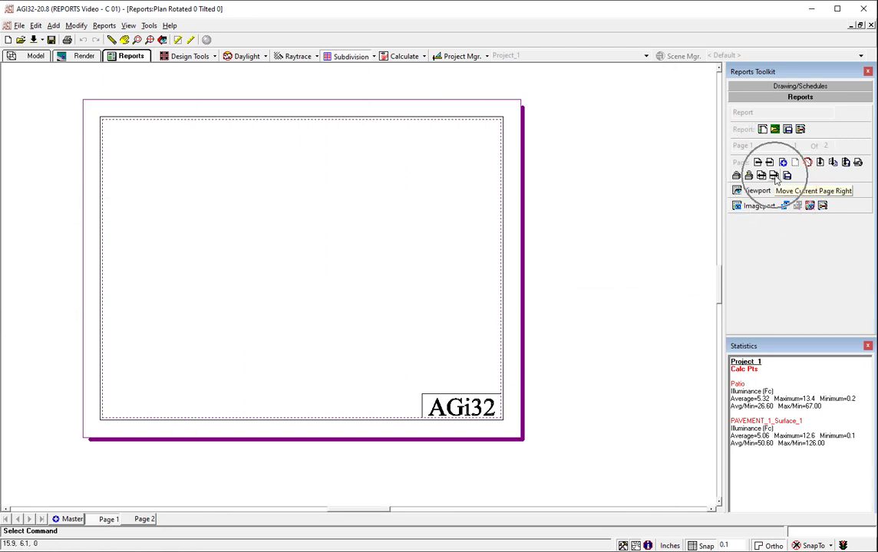
click(112, 520)
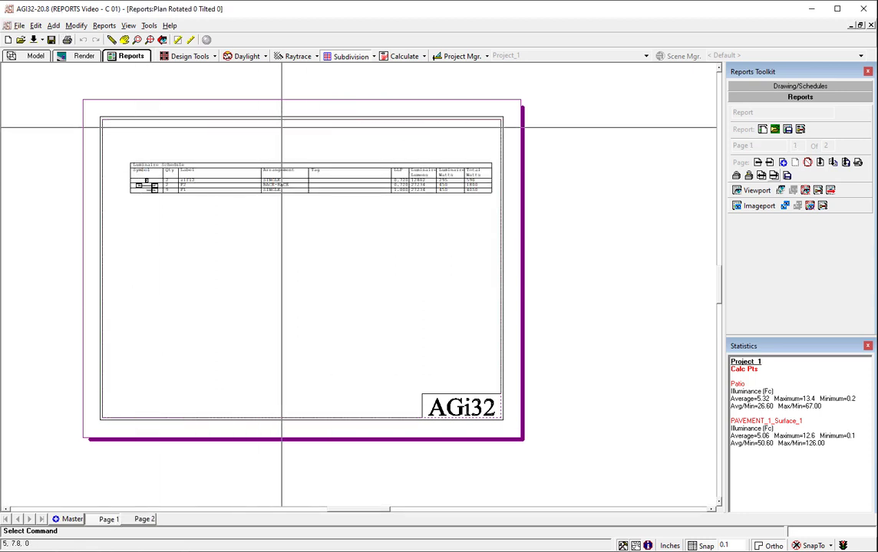
- Place an imageport on Page 2 using Proxy-RenderView(864x672).jpg with the dynamic image <InsertImage_RenderView_1>
click(144, 520)
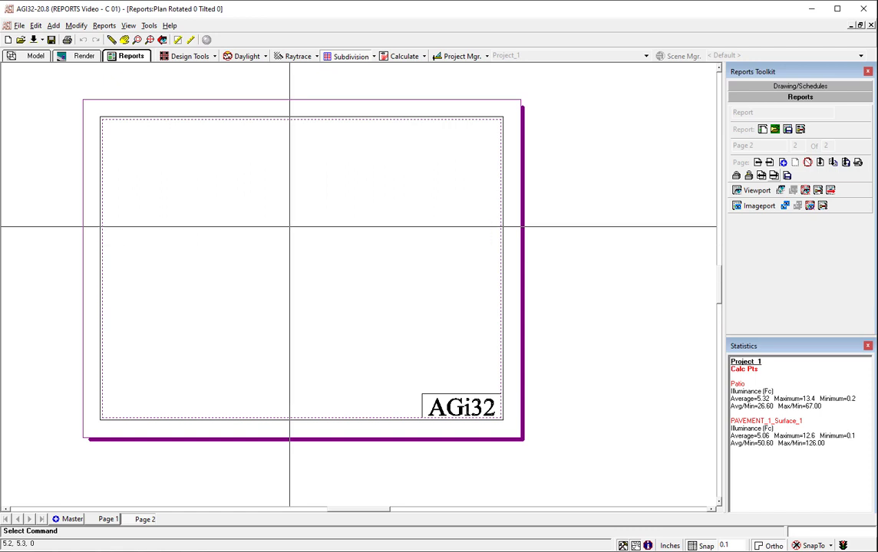
click(756, 208)
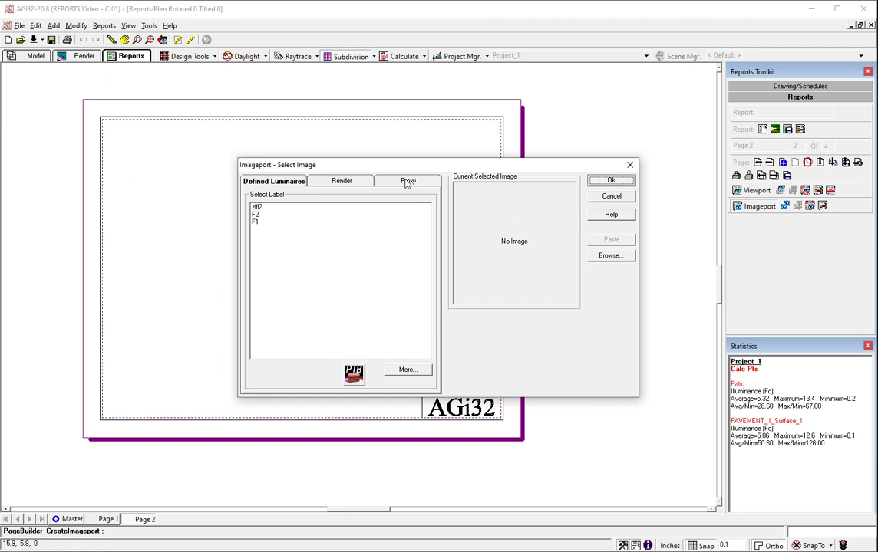
click(407, 182)
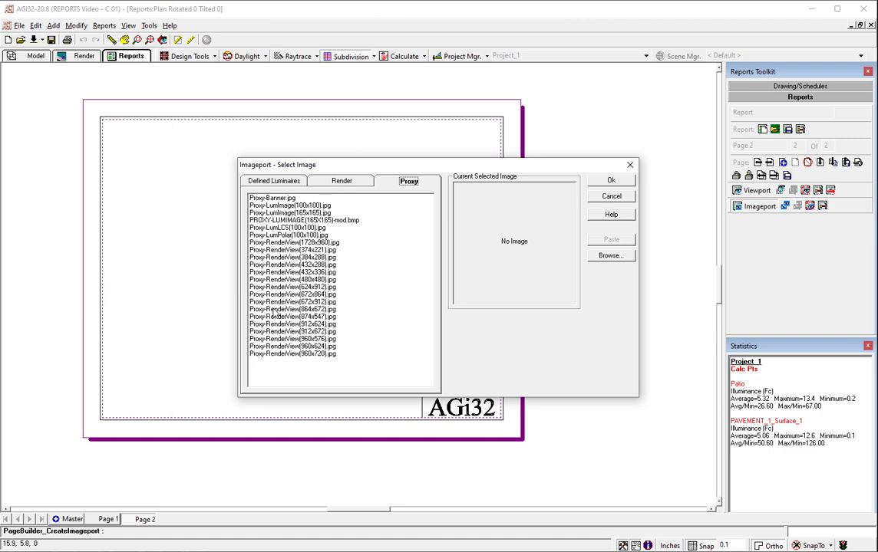
click(274, 309)
key(Return)
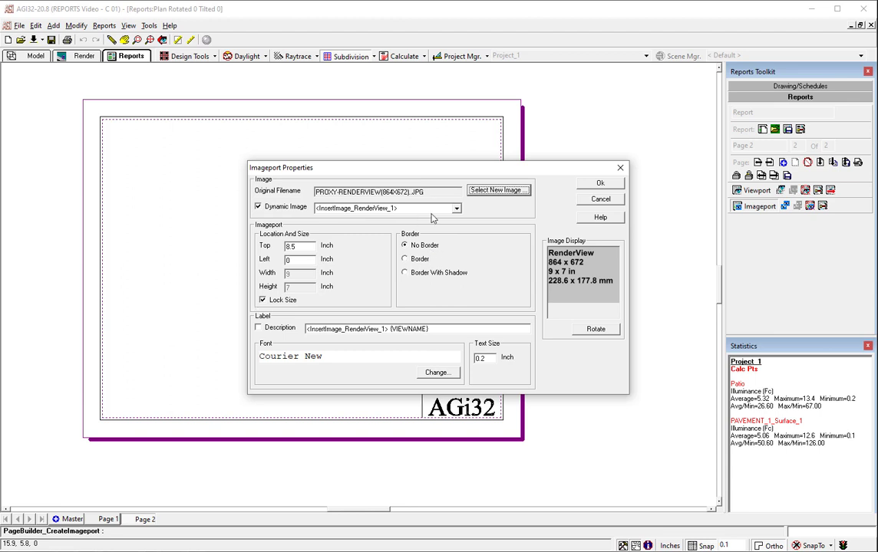
click(598, 183)
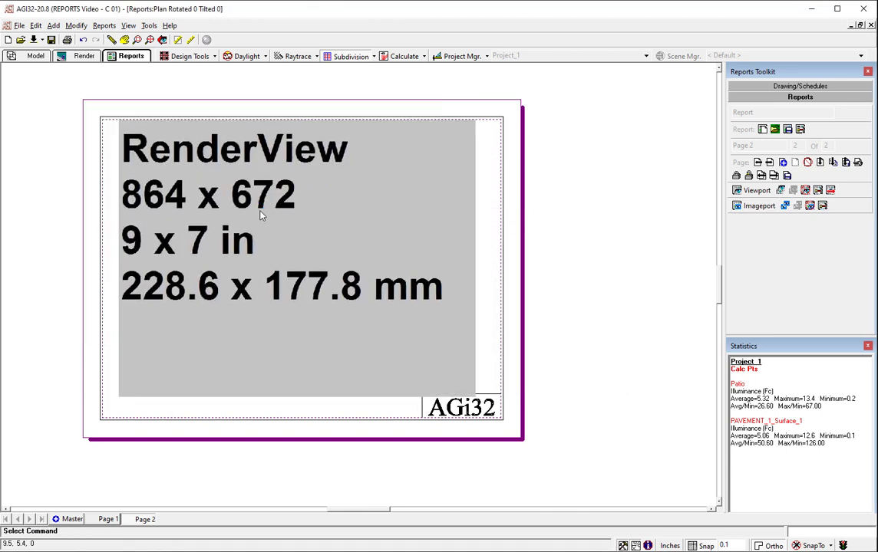
- Replace the Page 2 imageport's image with the proxy image Proxy-RenderView(874x547).jpg
right_click(259, 214)
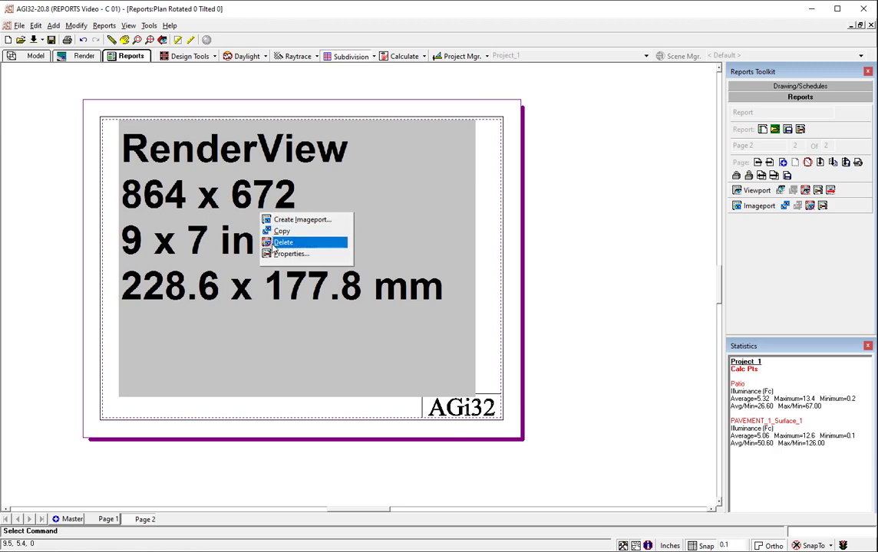
click(279, 255)
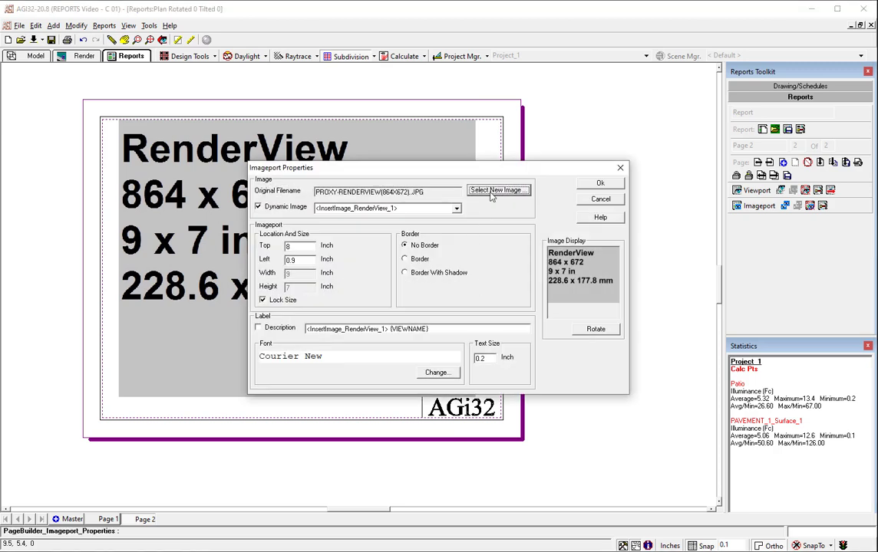
click(491, 192)
click(409, 182)
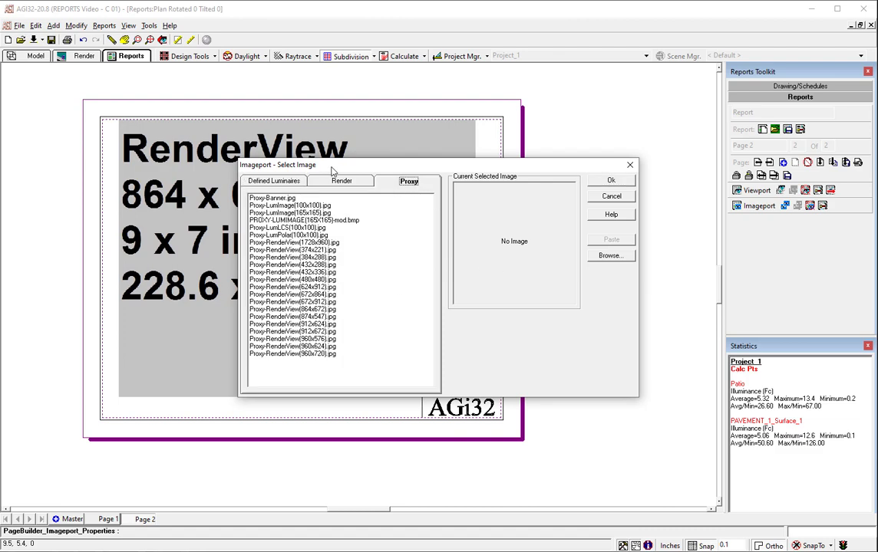
drag(333, 171, 368, 222)
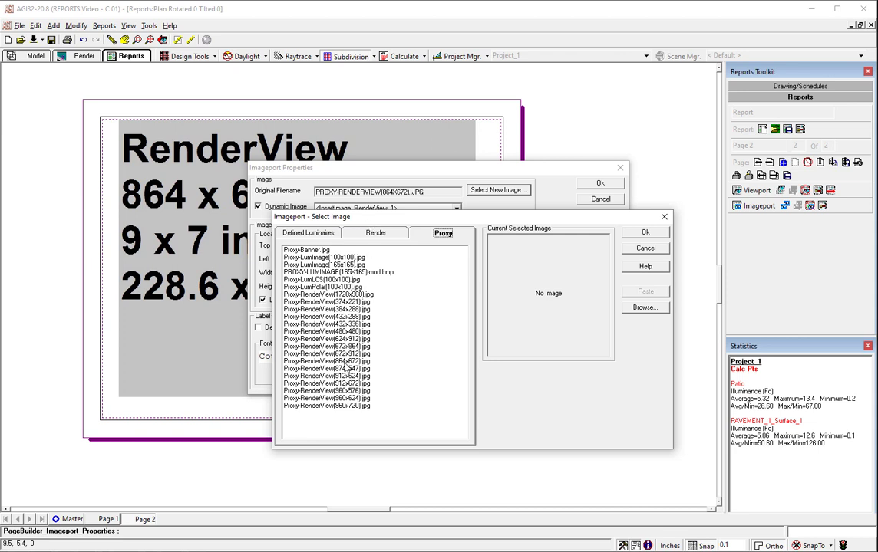
click(345, 370)
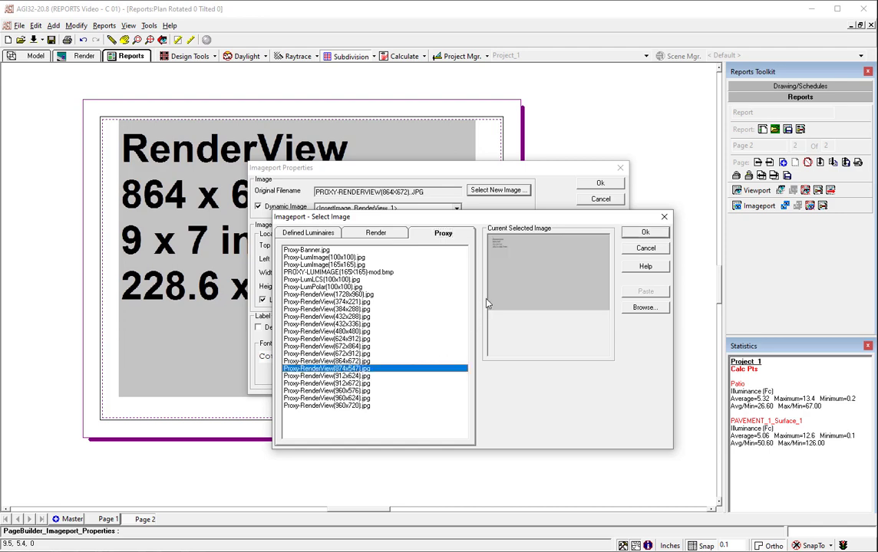
key(Return)
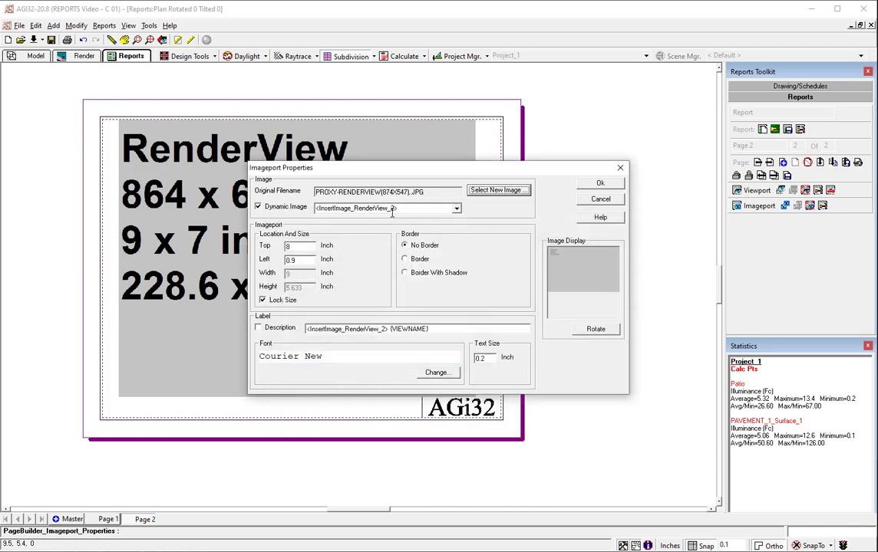
- Adjust the number in the imageport's dynamic image tag, apply the properties, and preview the rendering by locking and unlocking all pages
click(394, 209)
click(394, 209)
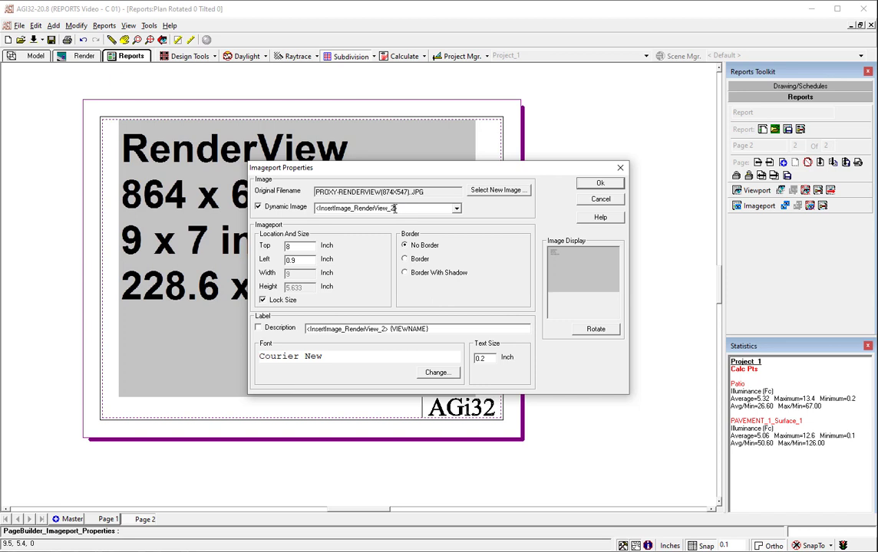
click(601, 183)
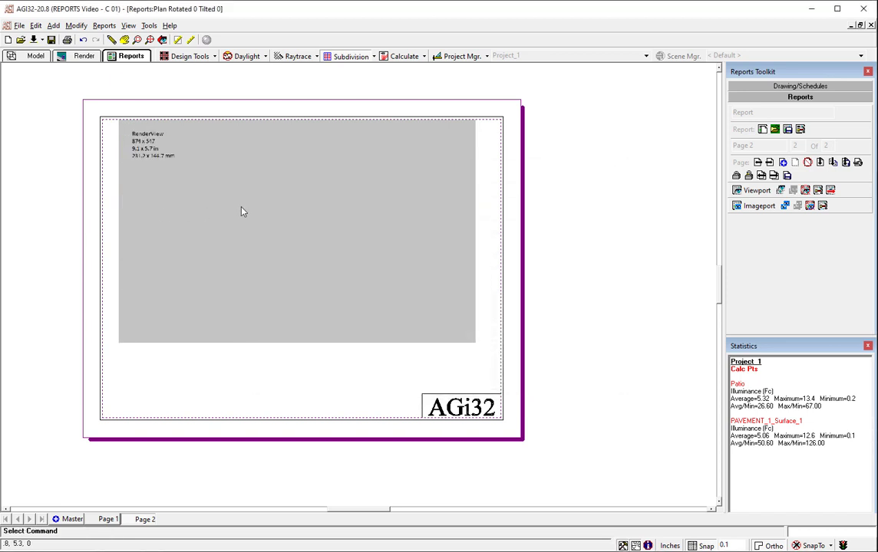
click(737, 176)
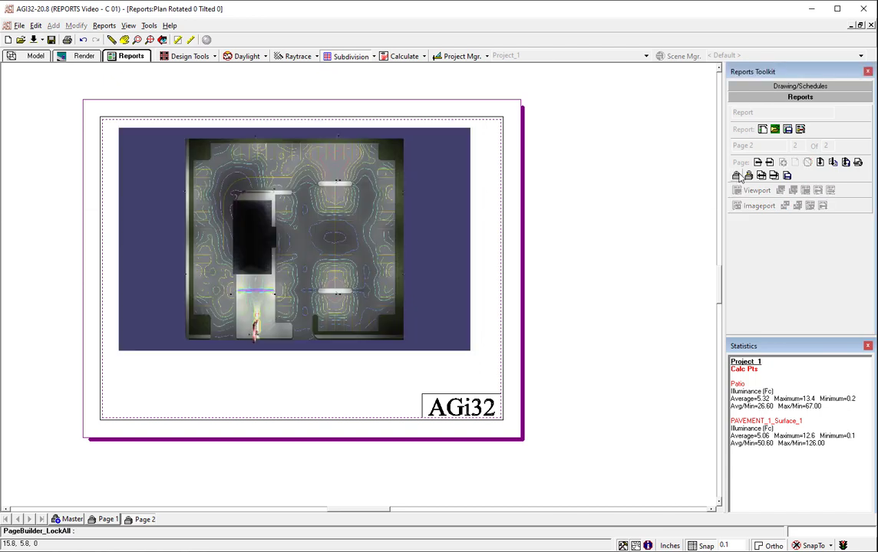
click(750, 177)
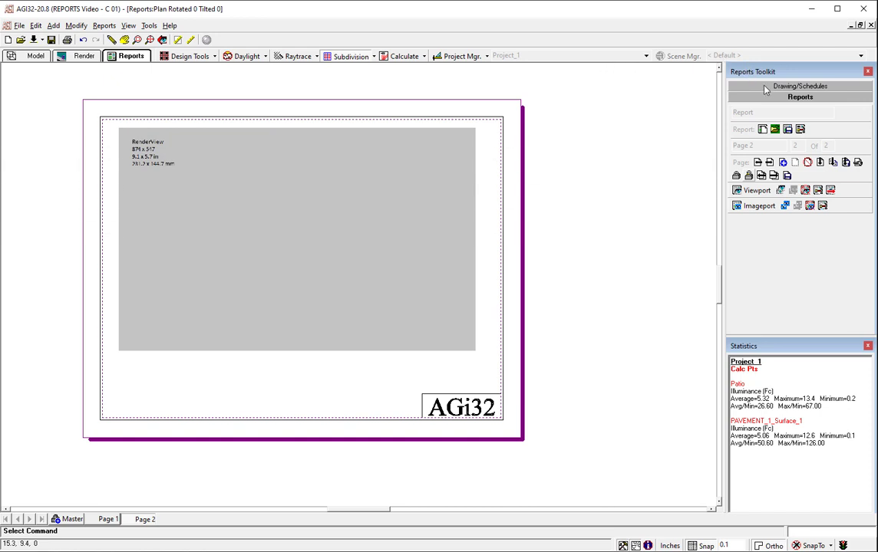
- Rename Page 2 as RenderView+ in the report and page properties
click(800, 129)
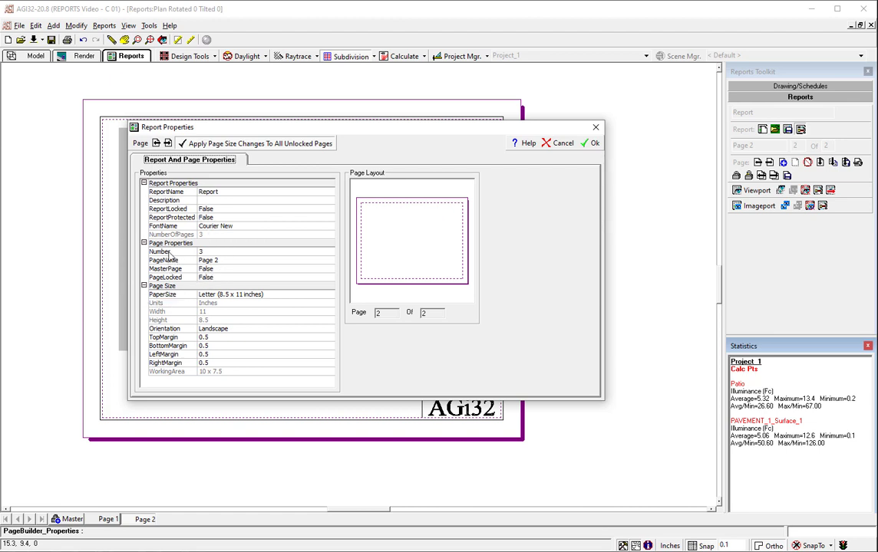
click(151, 226)
click(215, 262)
click(223, 260)
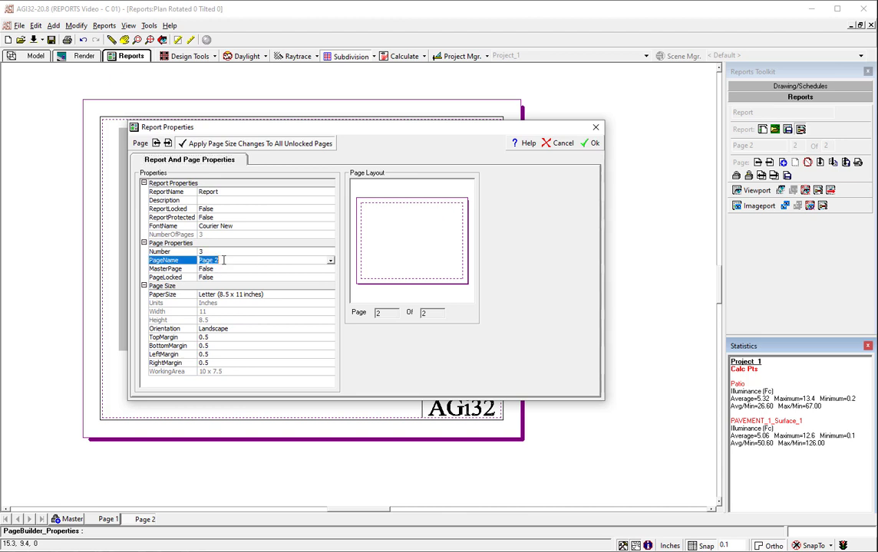
click(330, 261)
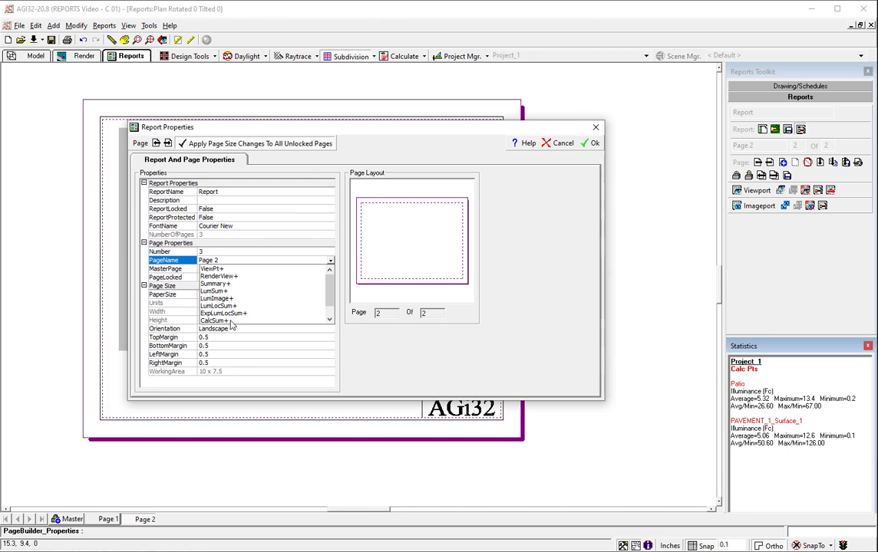
click(223, 276)
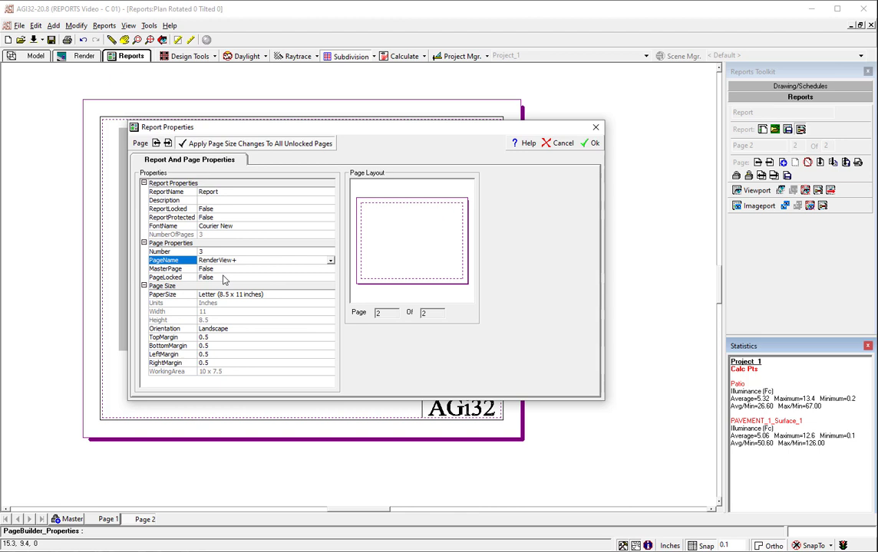
click(592, 144)
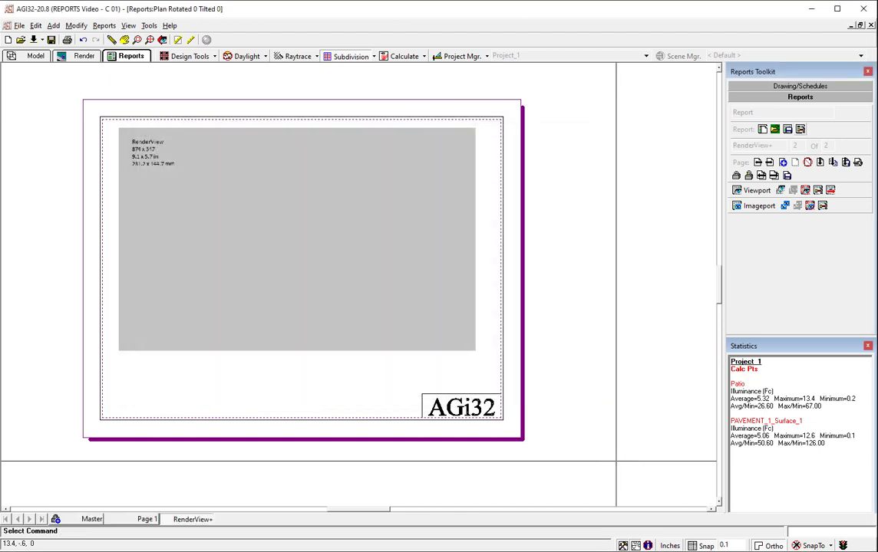
click(198, 525)
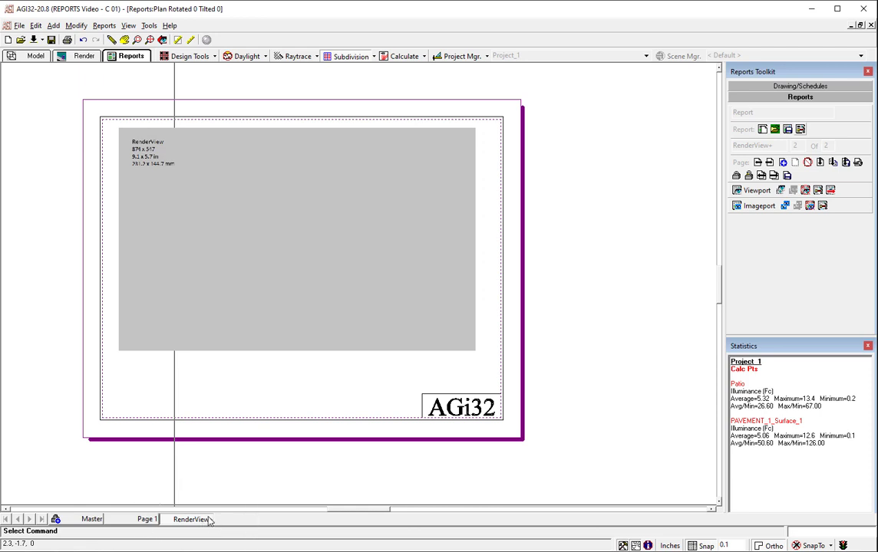
- Switch to the model and back to the report to generate the dynamic pages, and review Page 1 and RenderView+ through RenderView+6
click(31, 57)
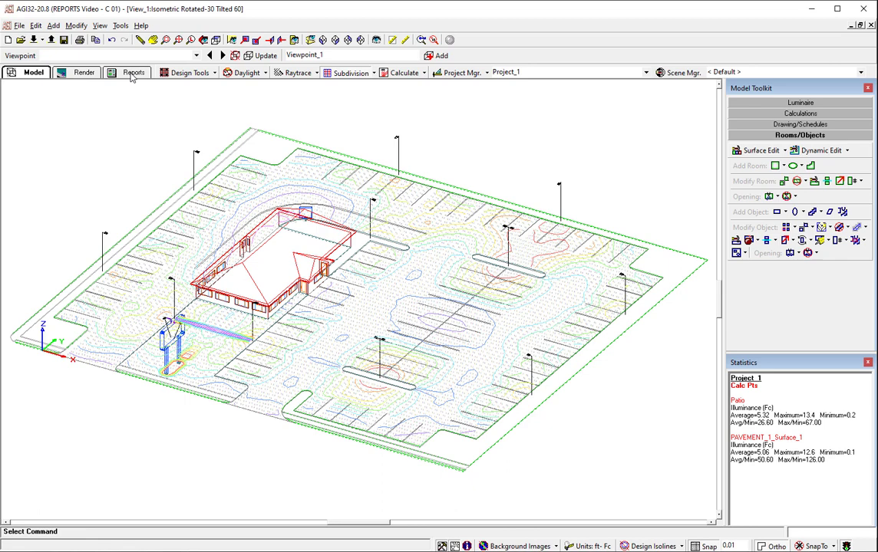
click(132, 73)
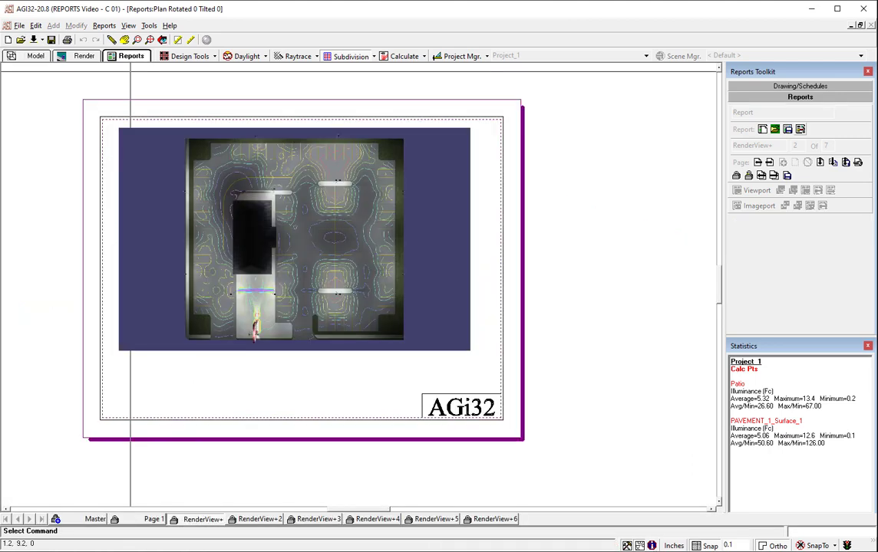
click(152, 519)
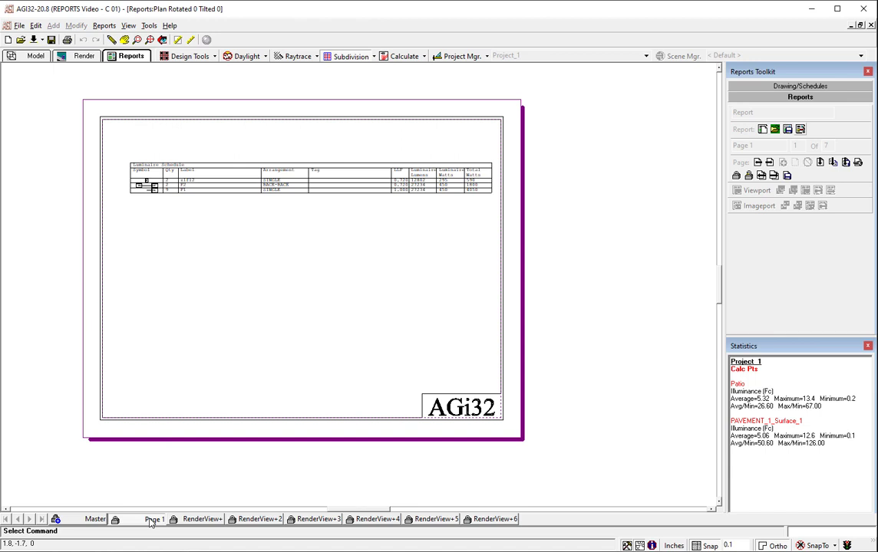
click(196, 521)
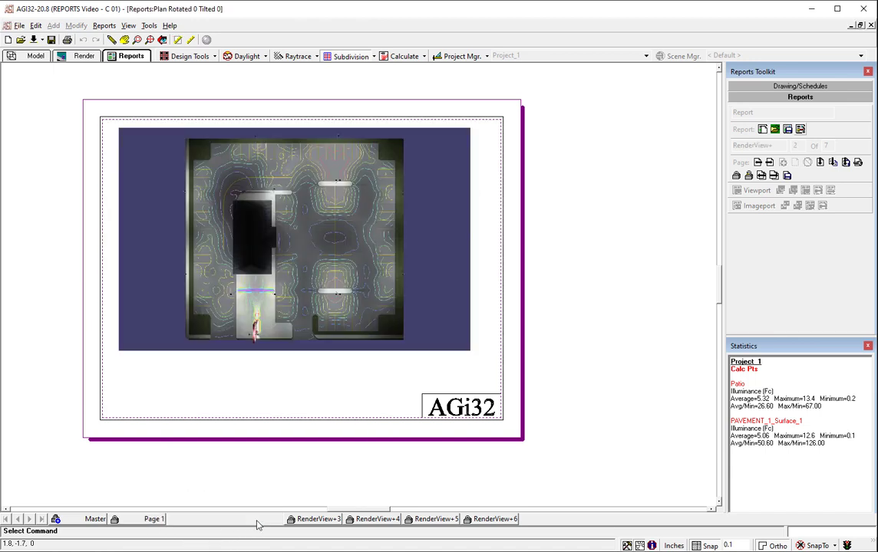
click(259, 521)
click(313, 521)
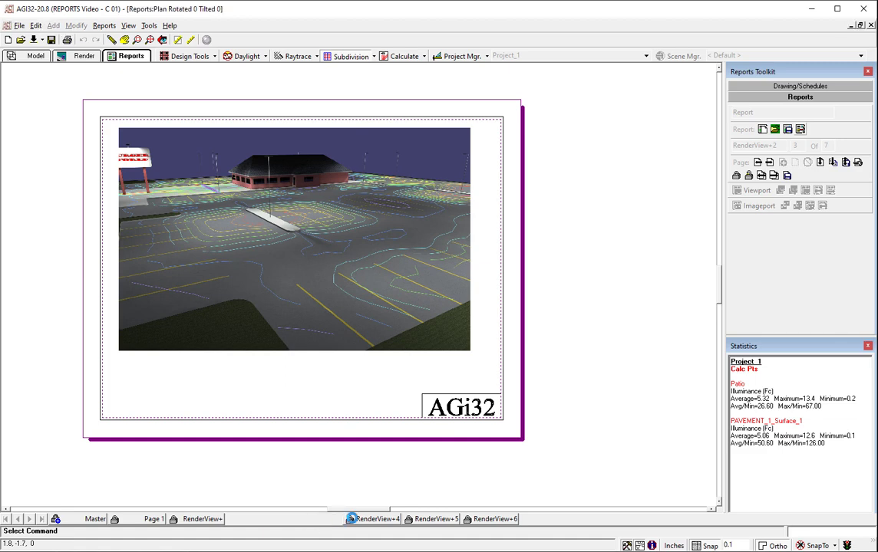
click(369, 521)
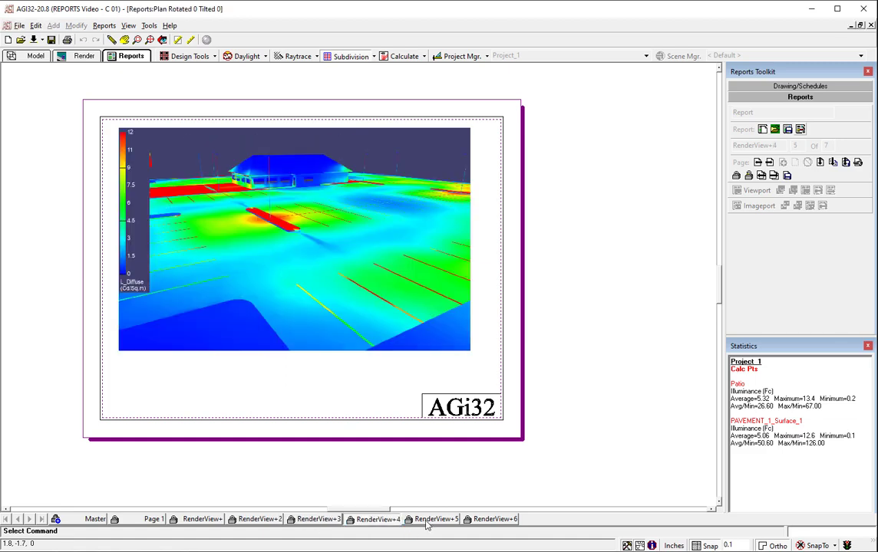
click(429, 521)
click(491, 521)
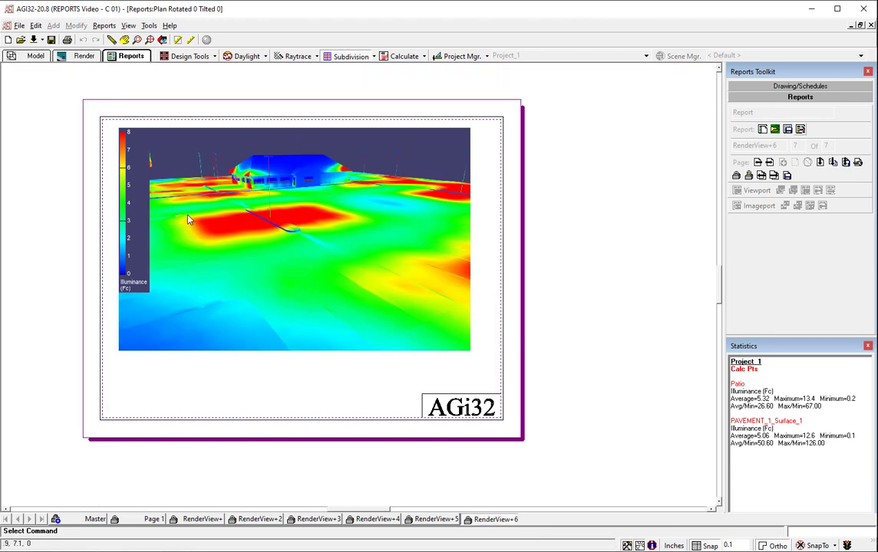
click(191, 525)
- Switch to the Render environment and walk from the rear view to a raised close-up of the building's drive-through corner
click(84, 57)
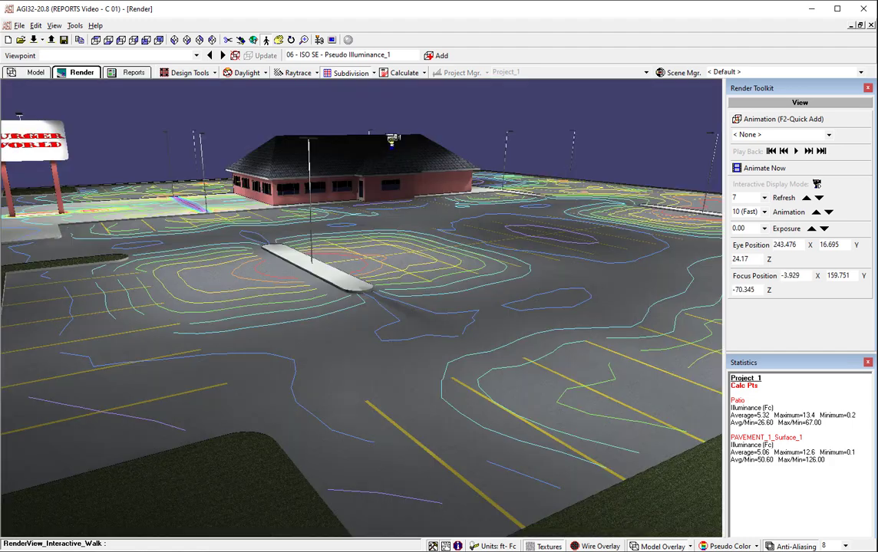
click(145, 40)
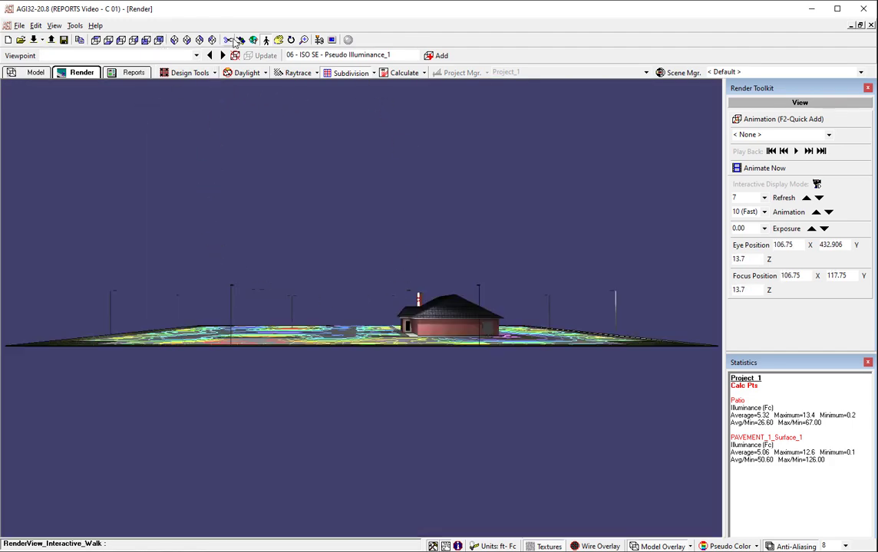
drag(303, 132, 505, 72)
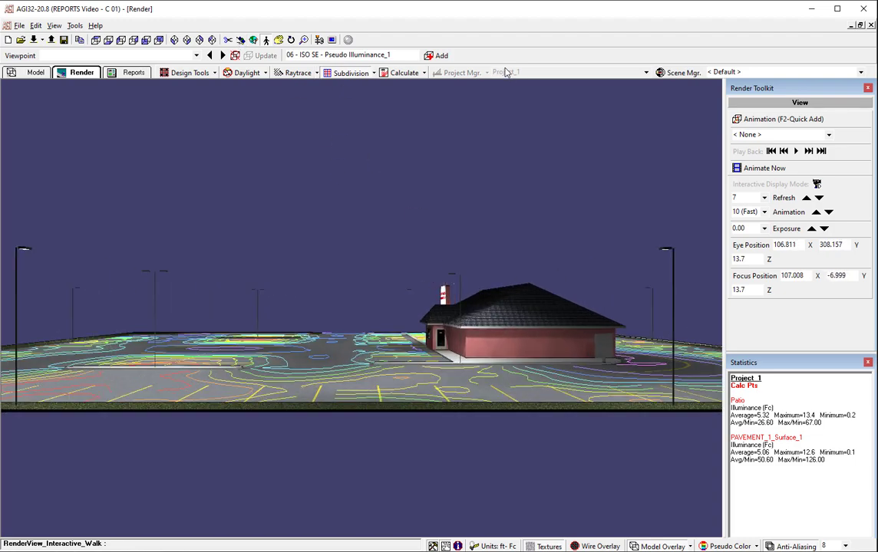
drag(299, 197, 96, 345)
drag(161, 315, 196, 262)
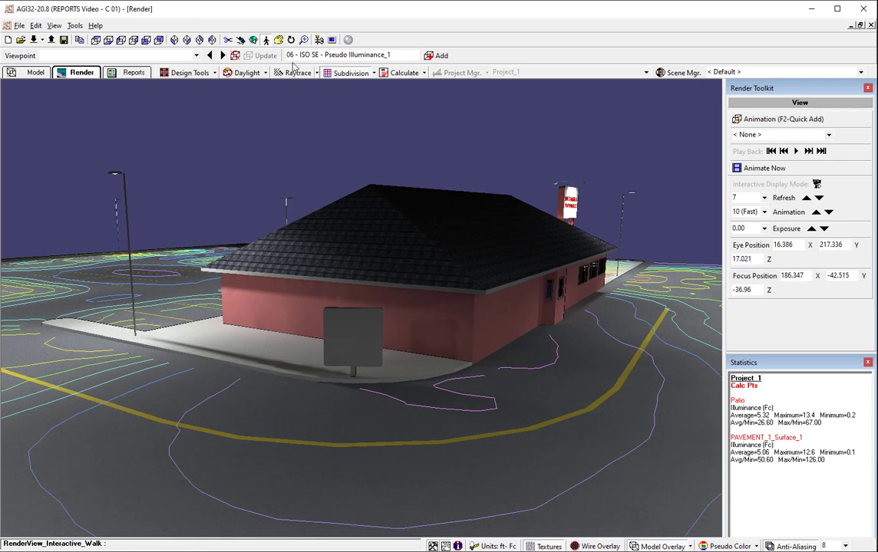
- Add the current view as a viewpoint named "07 - Drive Through - RGB Luminance"
drag(287, 55, 402, 53)
text(0)
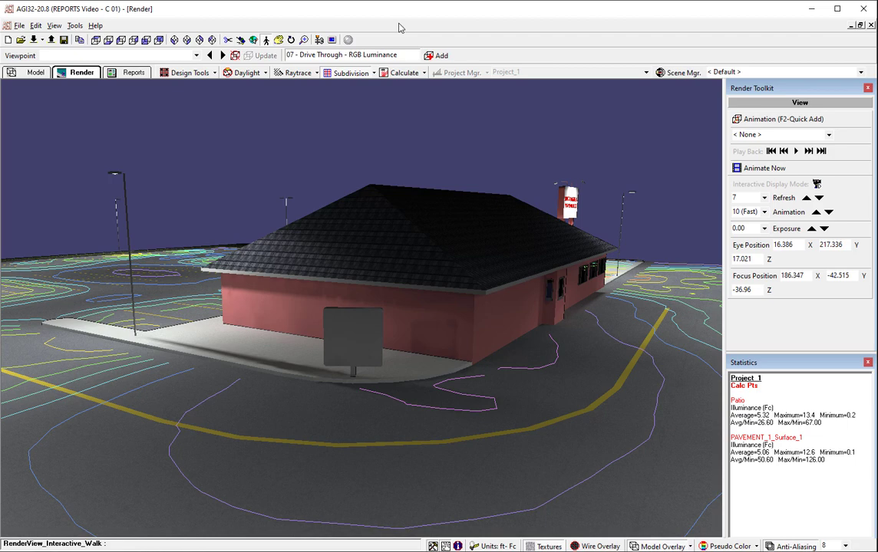
click(439, 56)
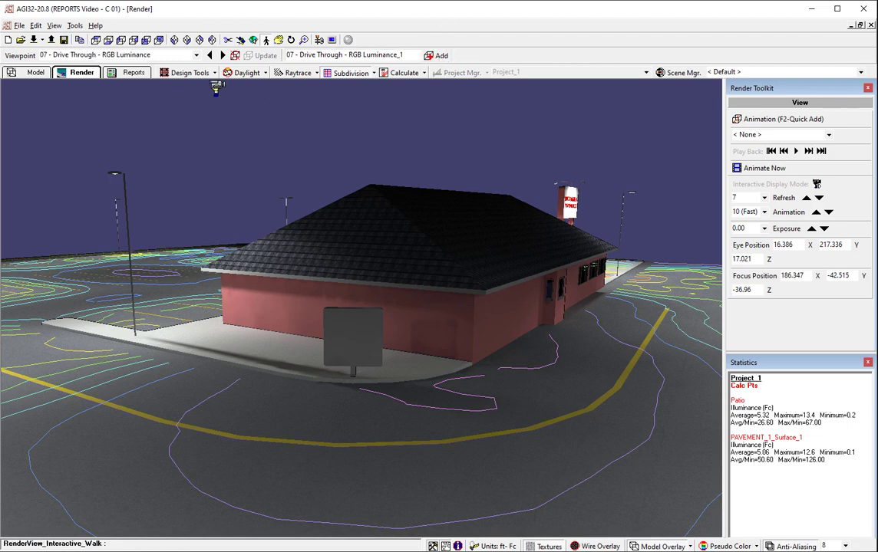
- Return to the report, check the drive-through rendering on the RenderView+7 page, and unlock all pages
click(139, 78)
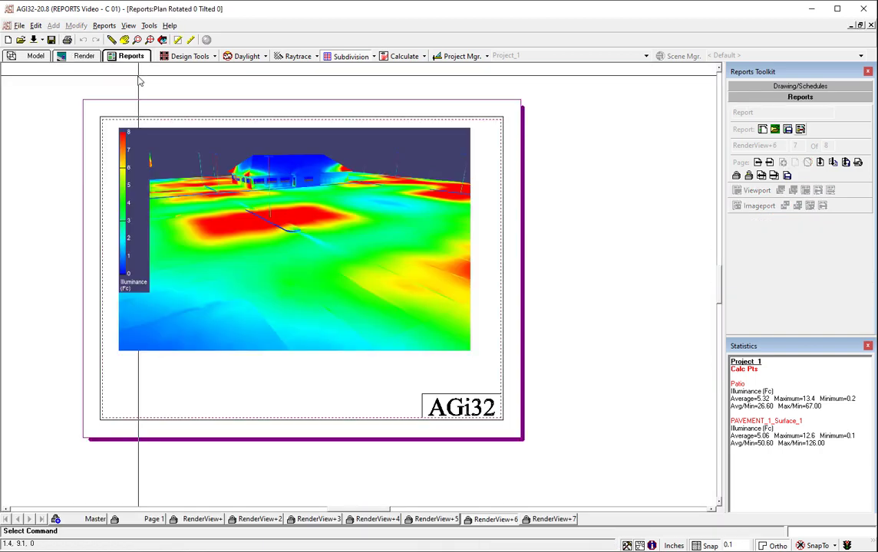
click(548, 520)
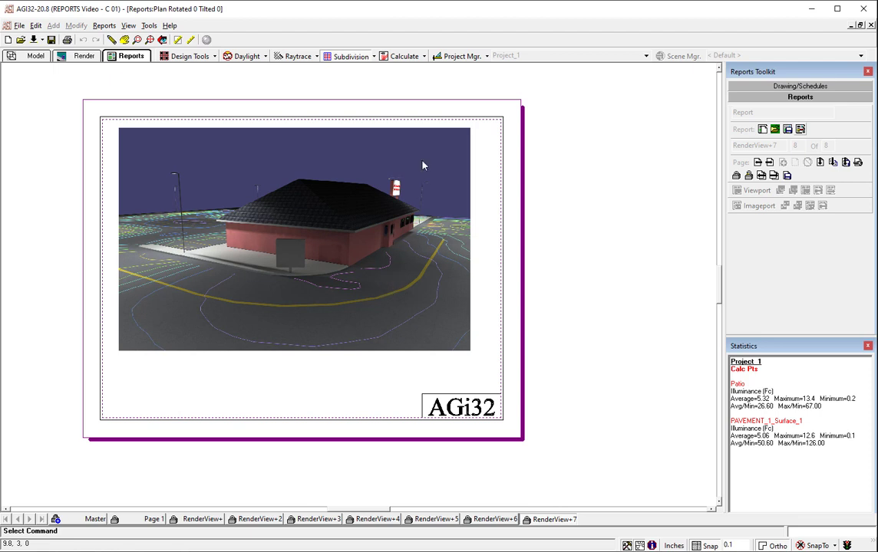
click(748, 175)
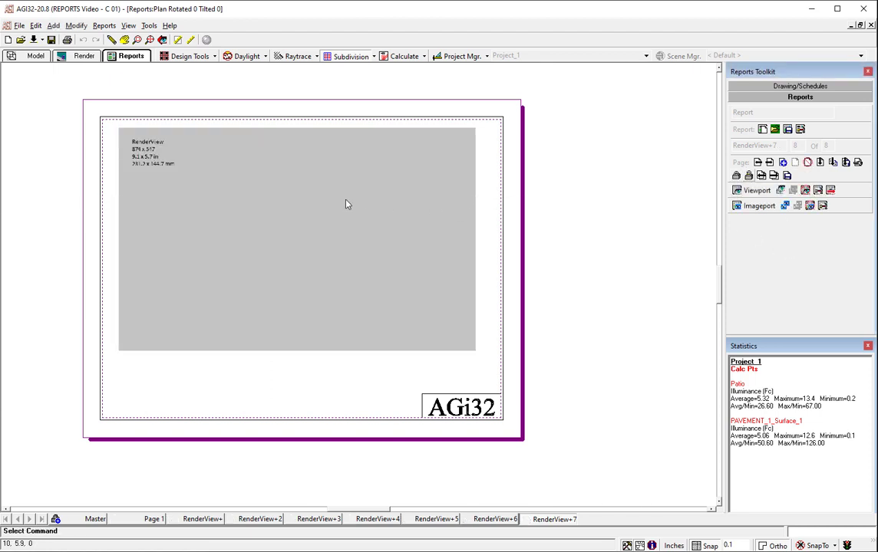
- Examine the RenderView+7 imageport's properties and the render images available for selection, cancelling the image selection
right_click(304, 201)
click(322, 239)
click(497, 191)
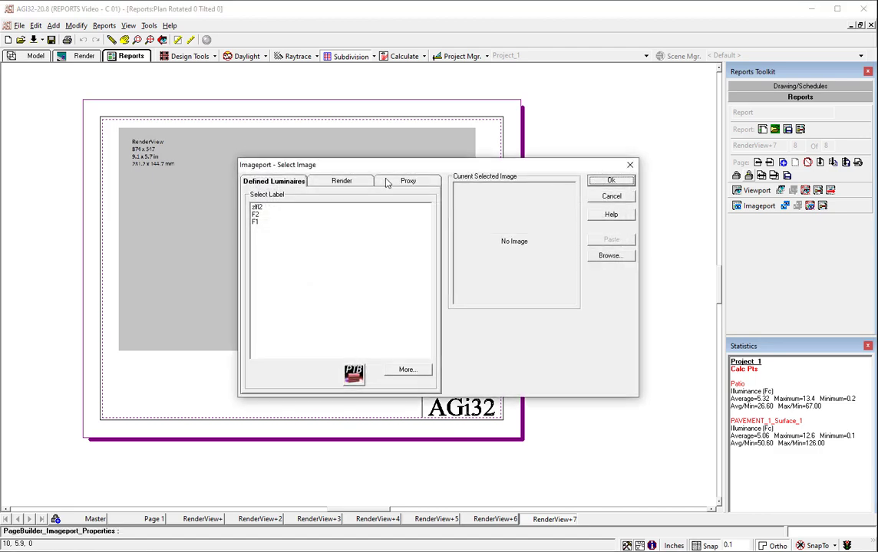
click(347, 181)
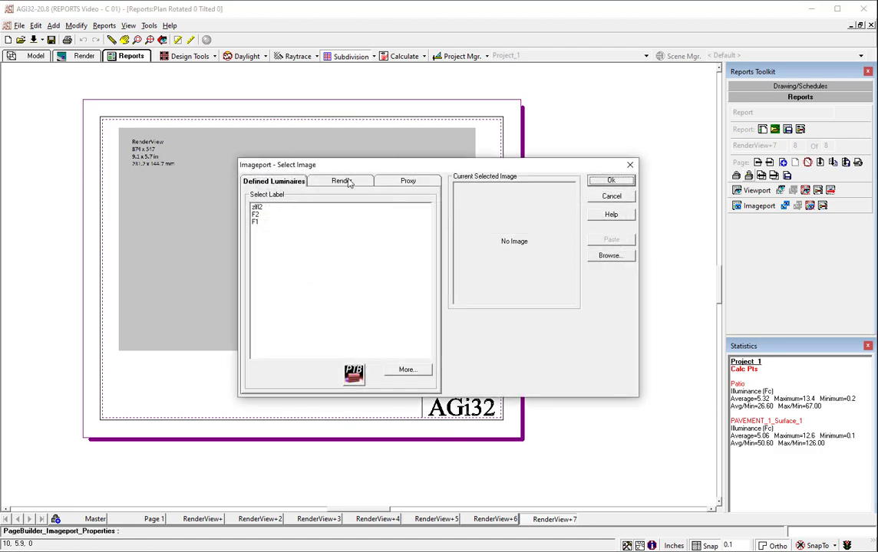
click(407, 182)
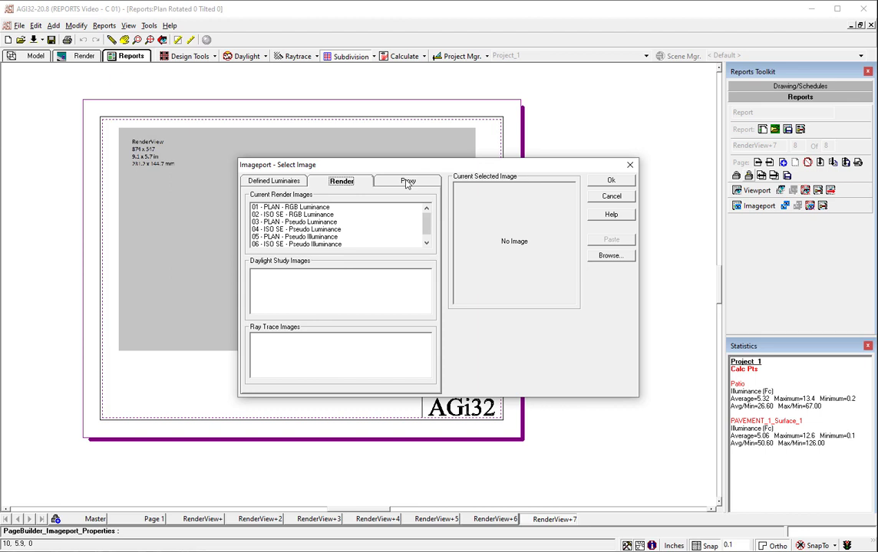
click(343, 182)
scroll(429, 228, down, 1)
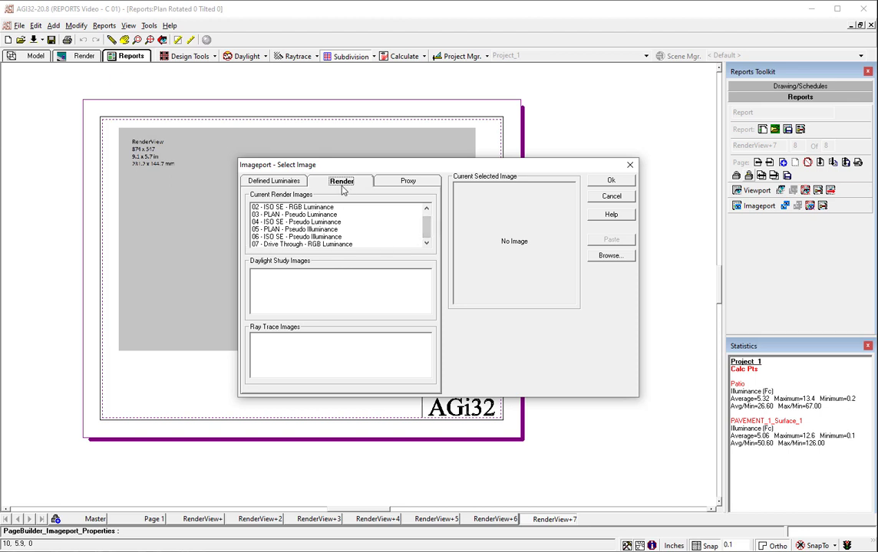
click(610, 197)
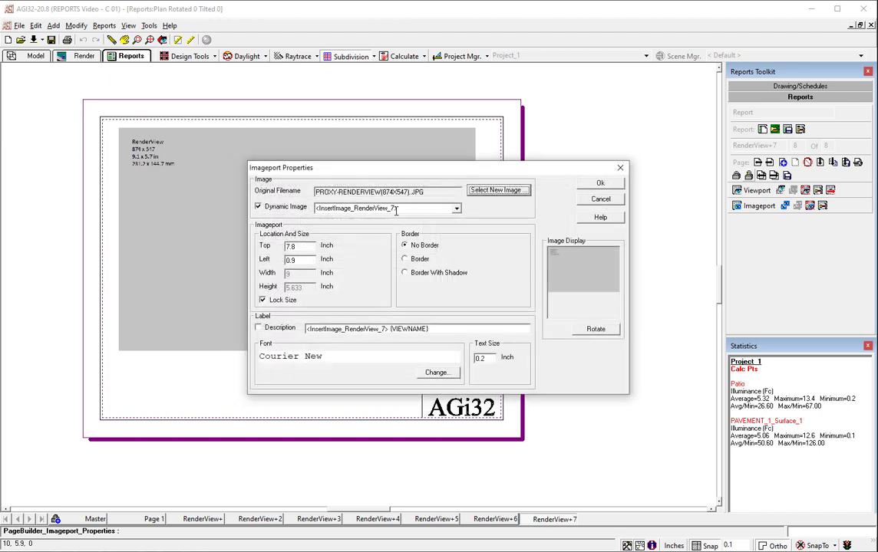